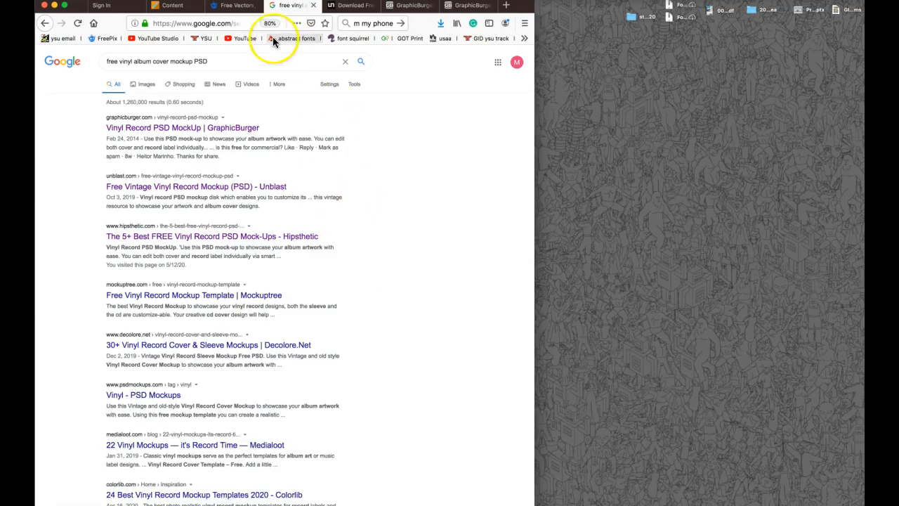
# - Widen the browser window on the Freepik page and search all resources for "vinyl album psd mockup"
pyautogui.click(237, 6)
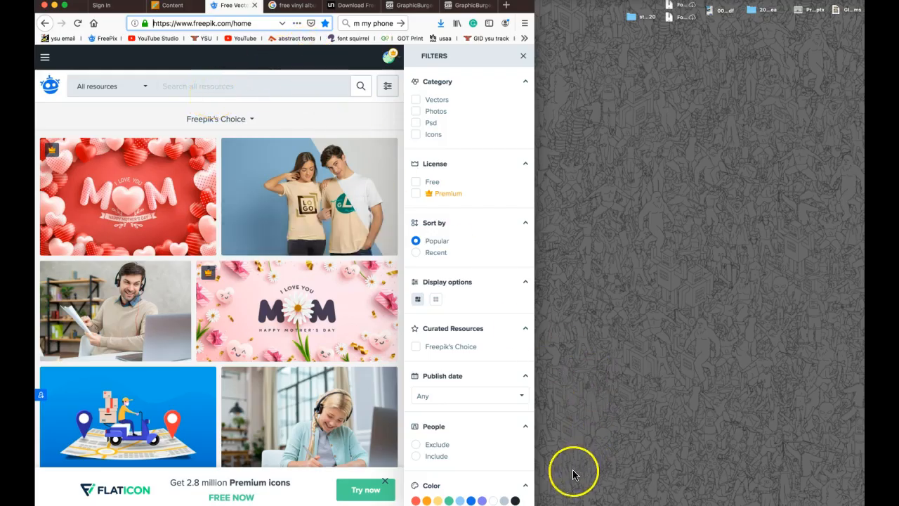
pyautogui.moveTo(534, 505); pyautogui.dragTo(666, 499)
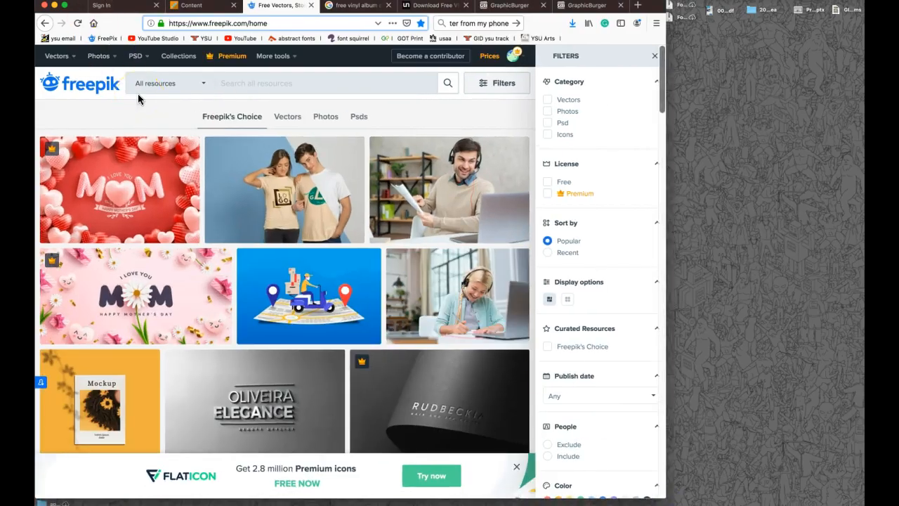
pyautogui.click(249, 85)
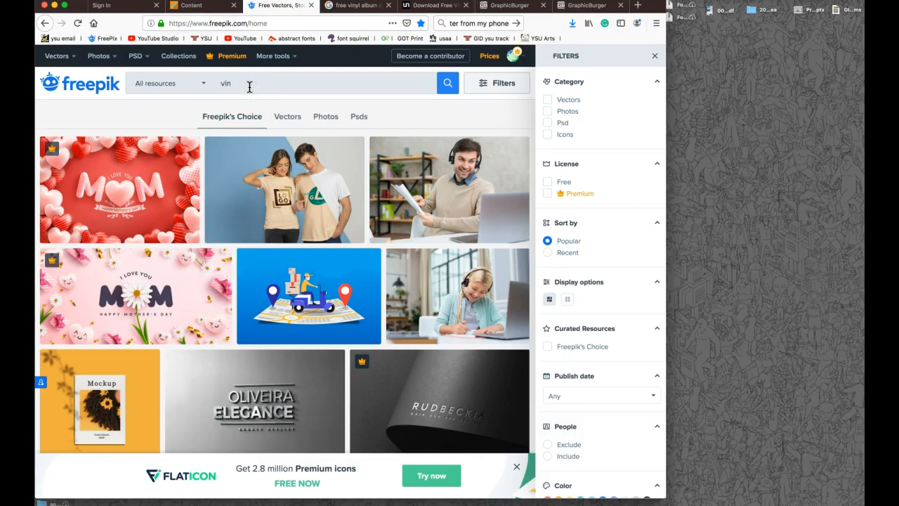
pyautogui.write('vinyl album psd mockup')
pyautogui.press('Return')
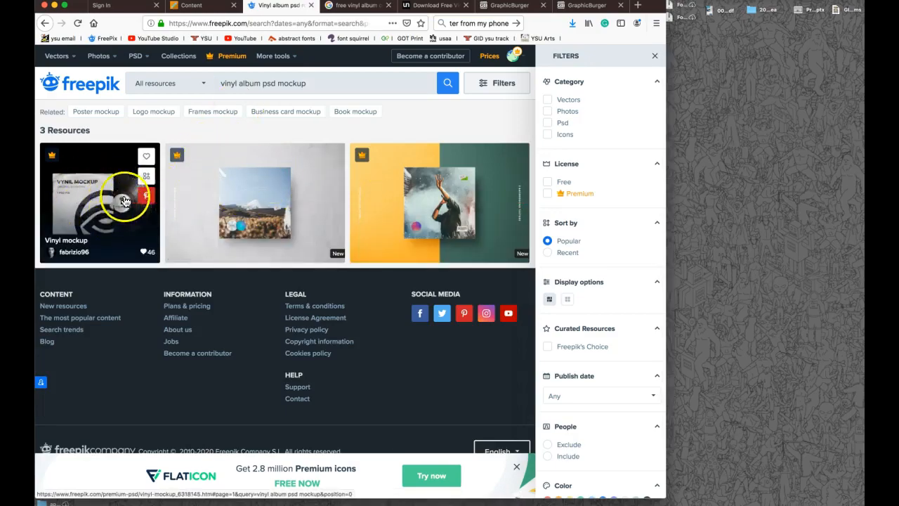
# - Download the black-background Vinyl mockup with the printed sleeve and open vinyl-mockup.zip with Archive Utility
pyautogui.click(104, 208)
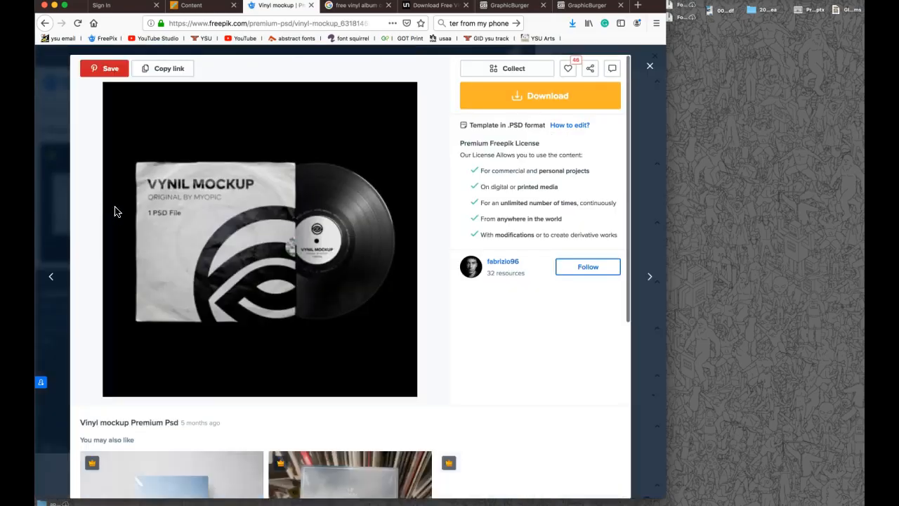
pyautogui.click(543, 94)
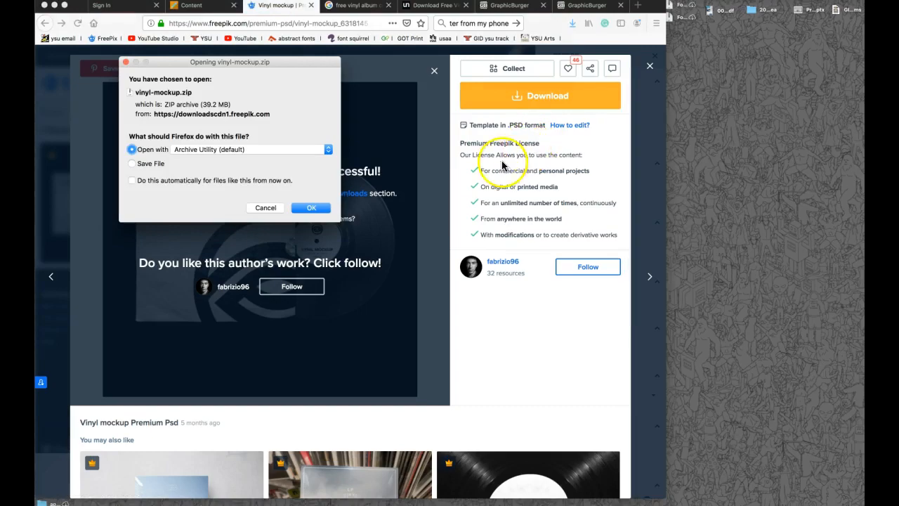
pyautogui.click(317, 208)
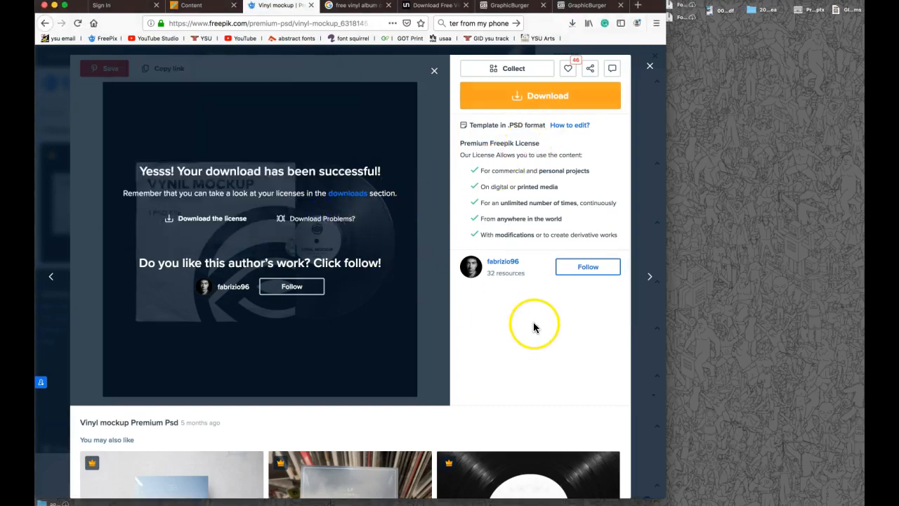
# - Download the related "Mockup of top view blank vinyl record with cover" and open its ZIP with Archive Utility
pyautogui.scroll(-5, 537, 324)
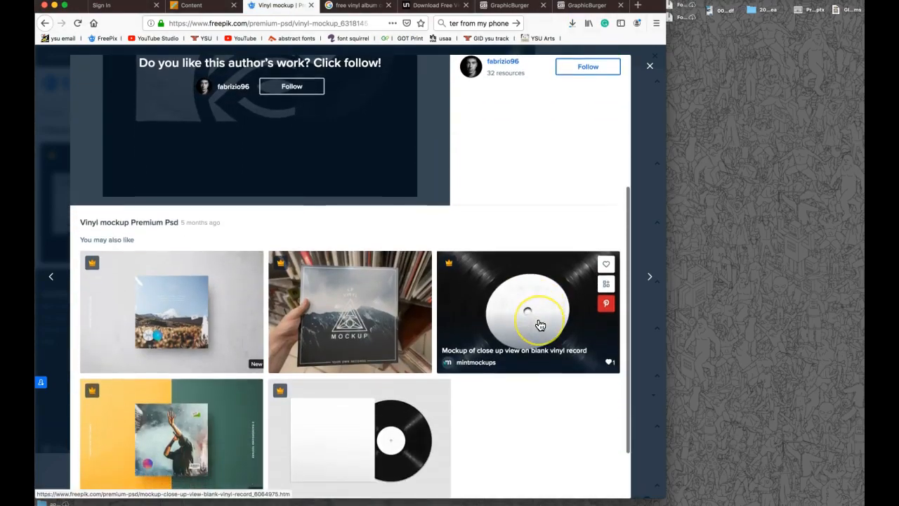
pyautogui.scroll(-1, 537, 323)
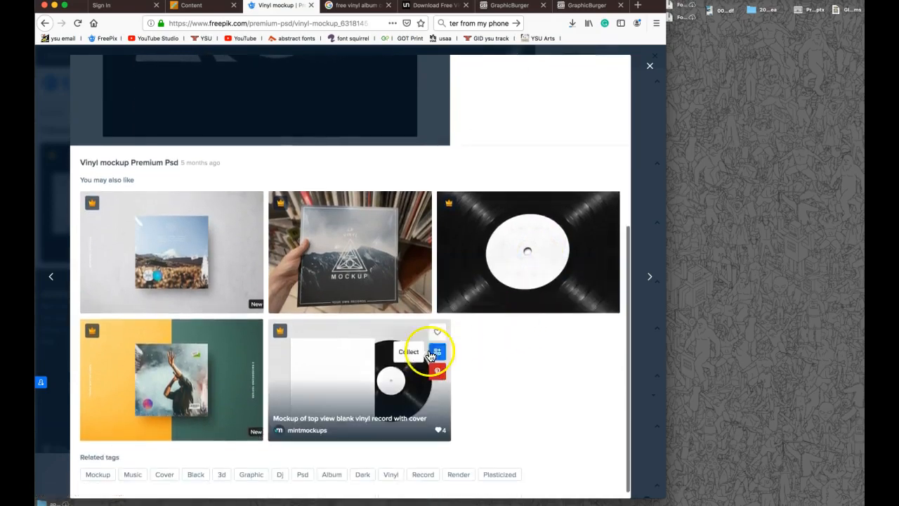
pyautogui.click(373, 372)
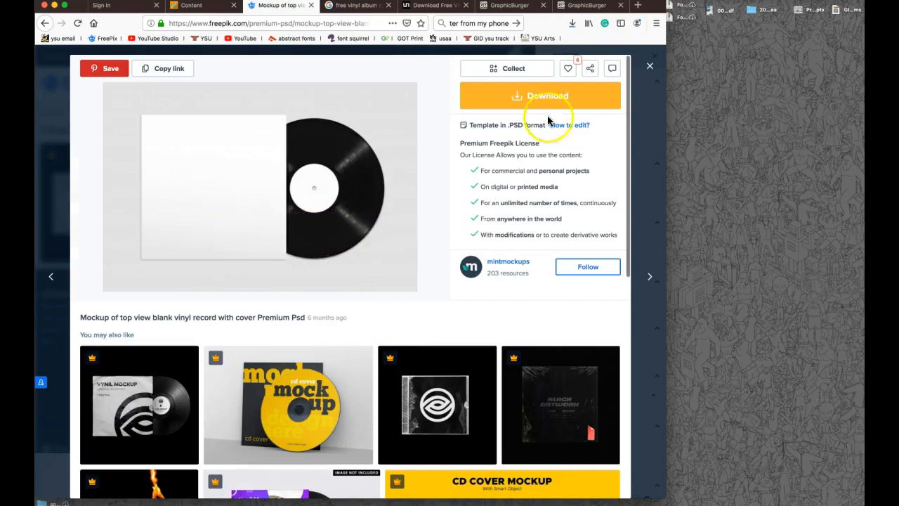
pyautogui.click(562, 98)
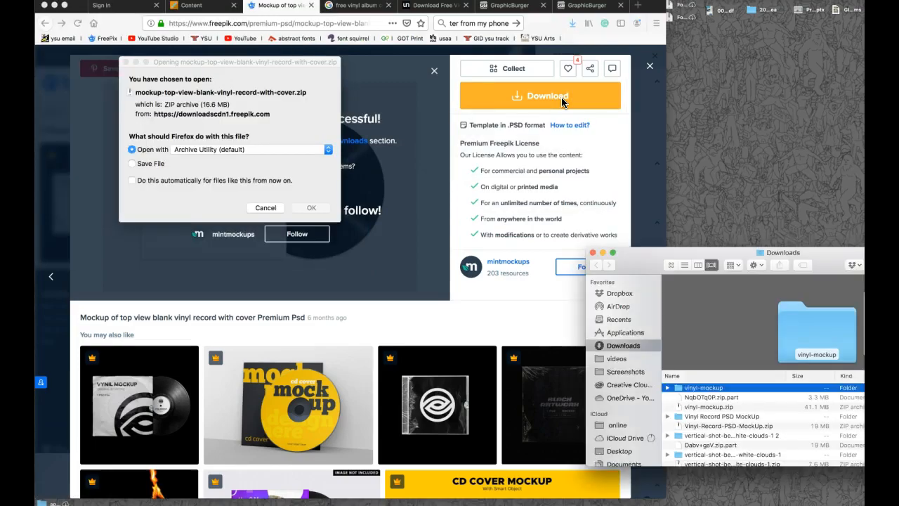
pyautogui.click(315, 209)
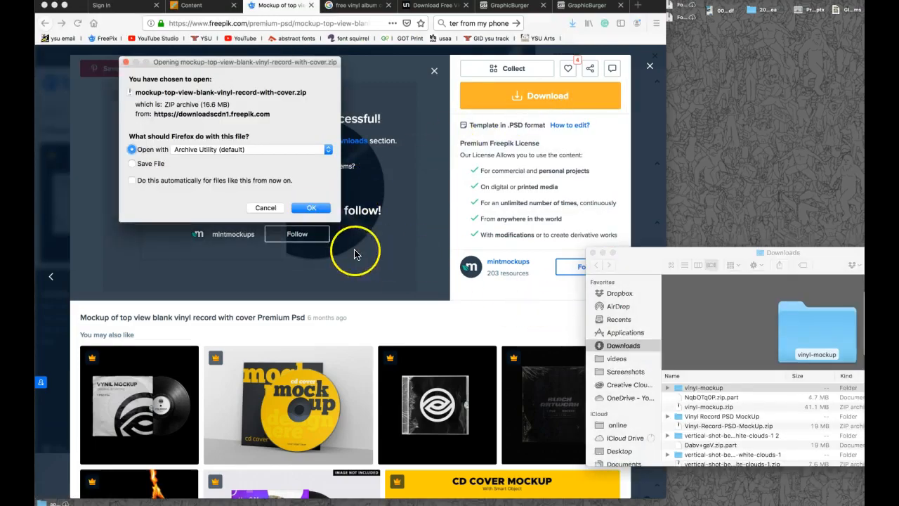
pyautogui.click(314, 208)
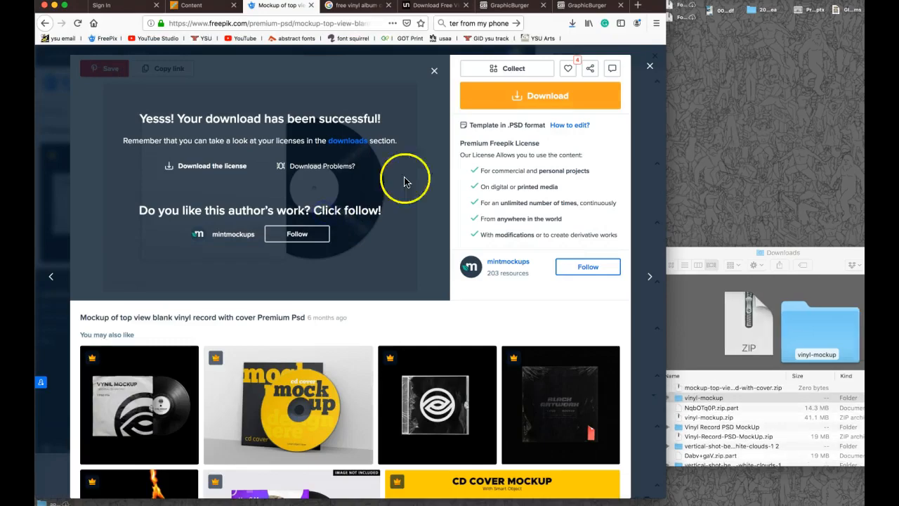
# - Dismiss Freepik's download notice and open GraphicBurger's Vinyl Record PSD MockUp from the Google results for free vinyl album cover mockups
pyautogui.click(370, 7)
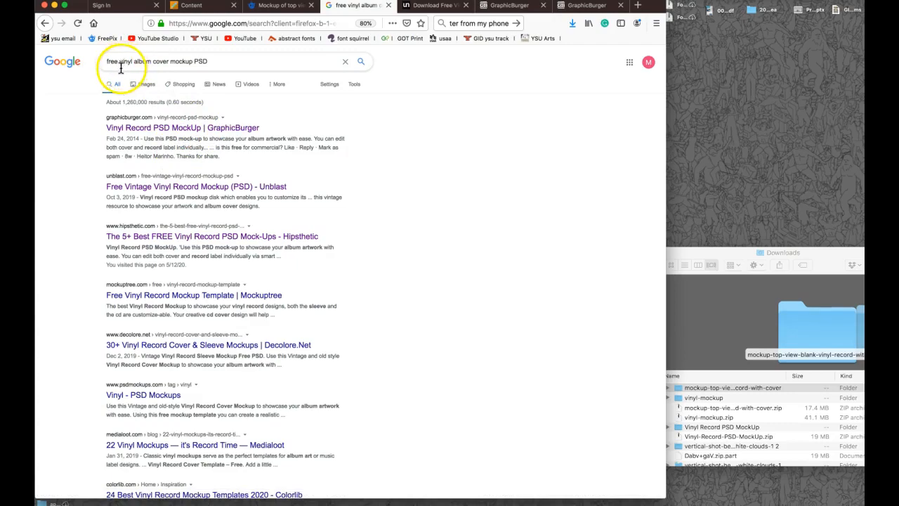
pyautogui.click(287, 9)
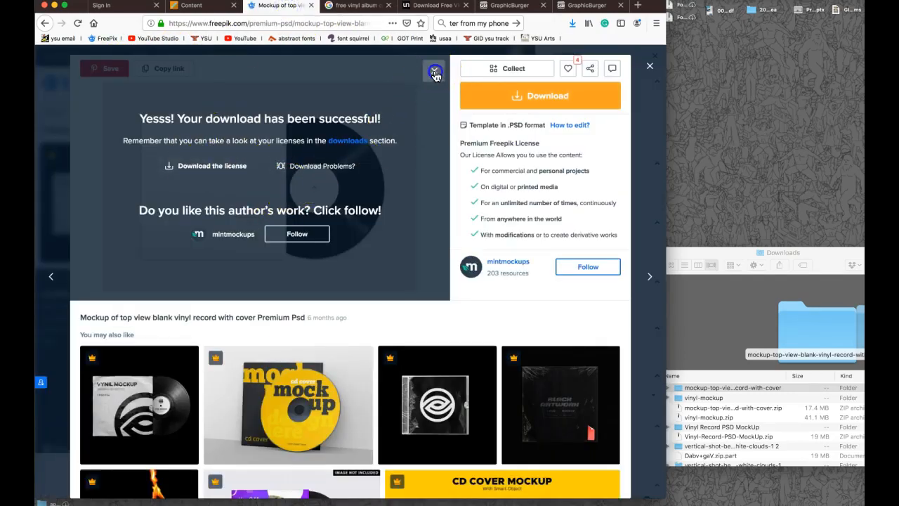
pyautogui.click(435, 74)
pyautogui.click(358, 6)
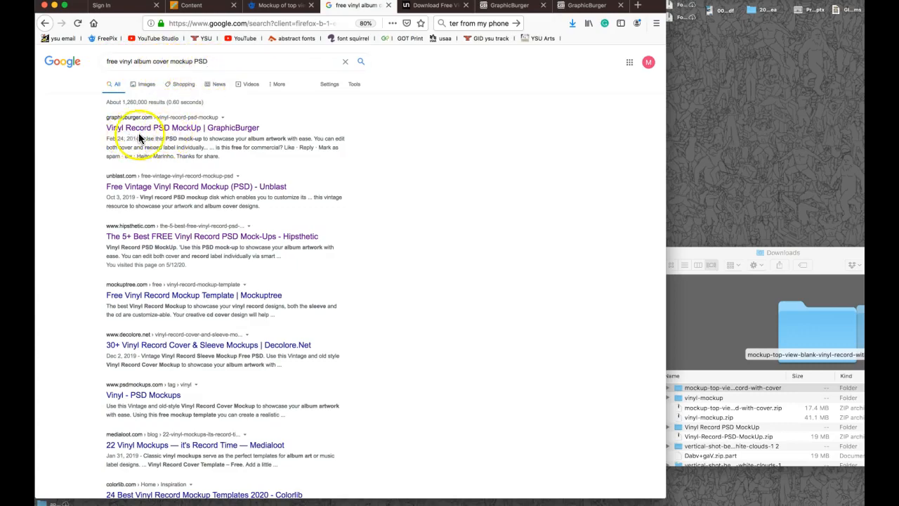
pyautogui.click(200, 128)
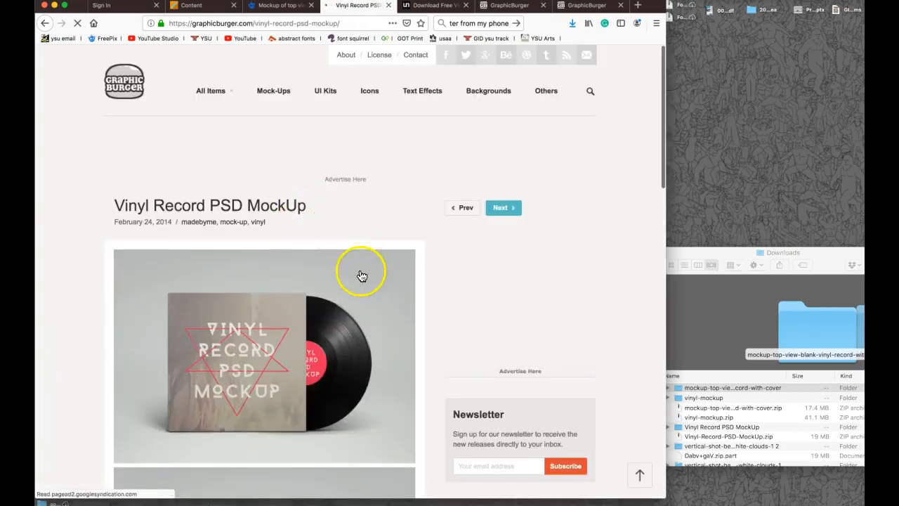
# - Download the Vinyl Record PSD MockUp from GraphicBurger and open its ZIP with Archive Utility
pyautogui.scroll(-10, 362, 275)
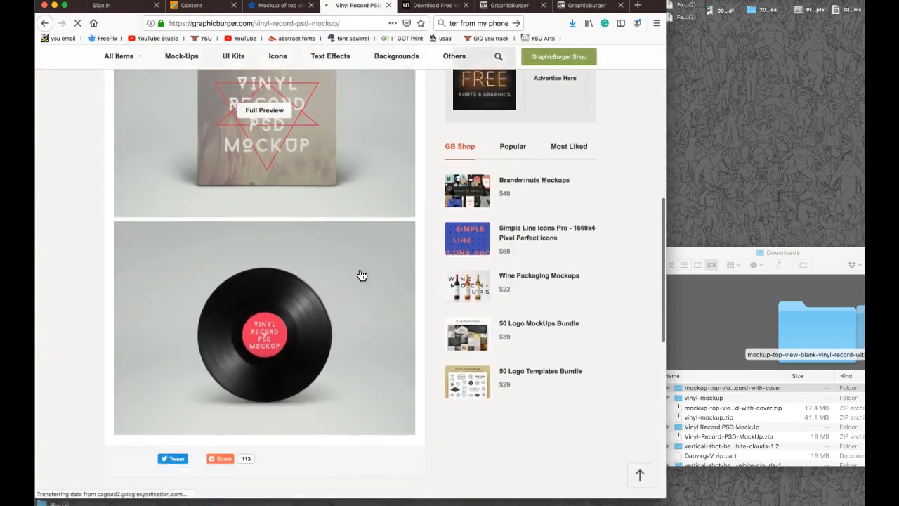
pyautogui.scroll(-5, 362, 275)
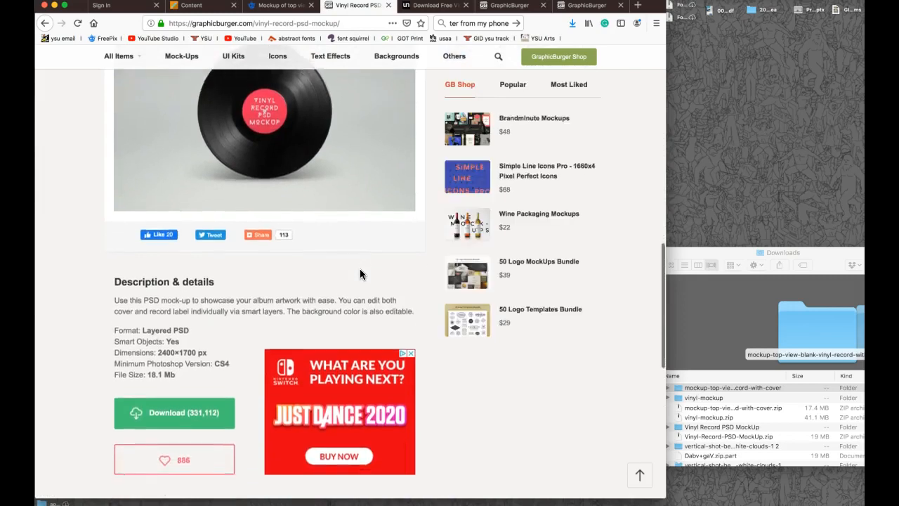
pyautogui.scroll(-5, 360, 270)
pyautogui.click(180, 246)
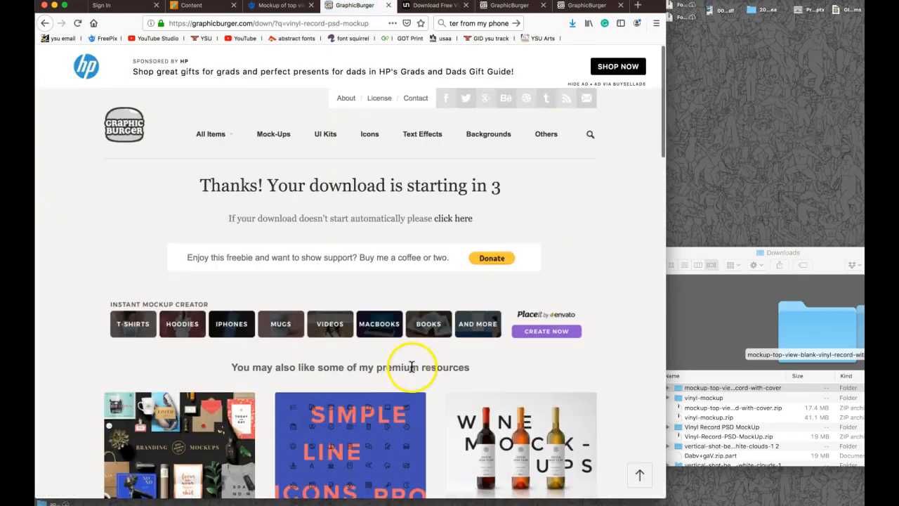
pyautogui.scroll(-10, 416, 366)
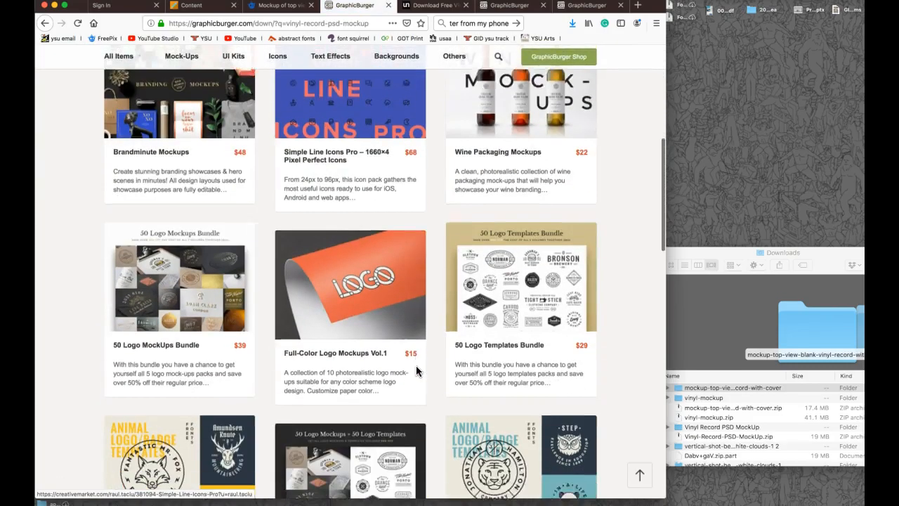
pyautogui.scroll(10, 416, 365)
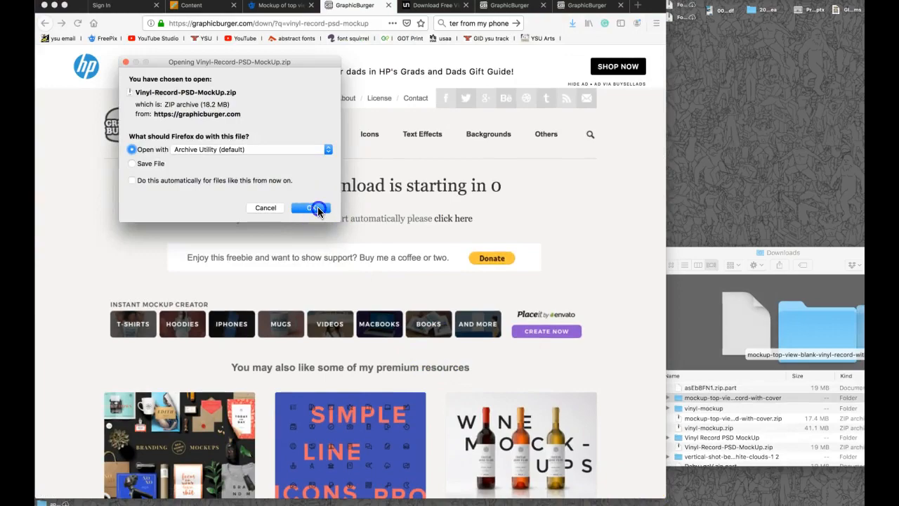
pyautogui.click(317, 209)
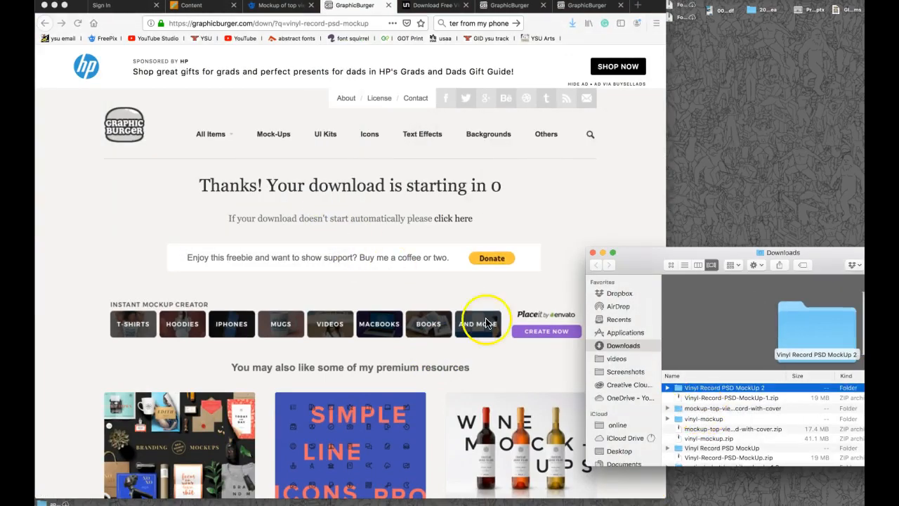
# - Go back to the Google results and change the search to "free poster mockup PSD"
pyautogui.click(362, 276)
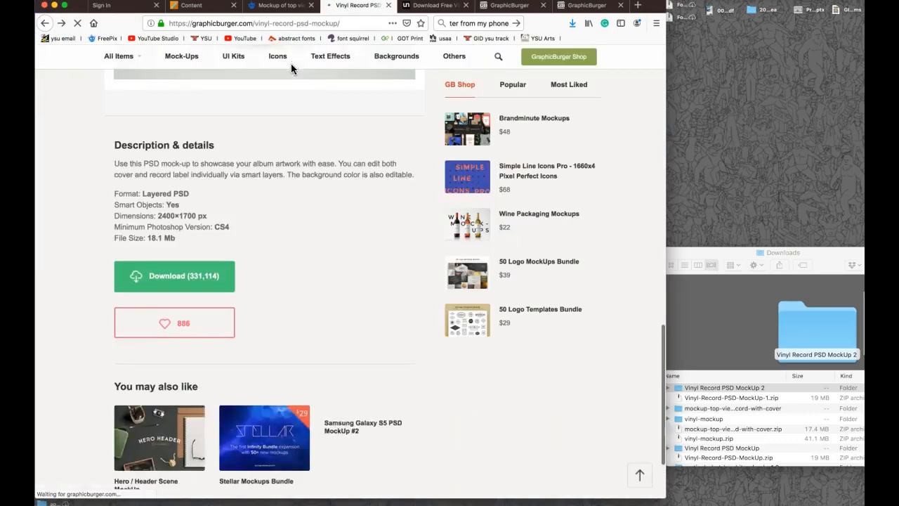
pyautogui.scroll(4, 242, 97)
pyautogui.click(45, 24)
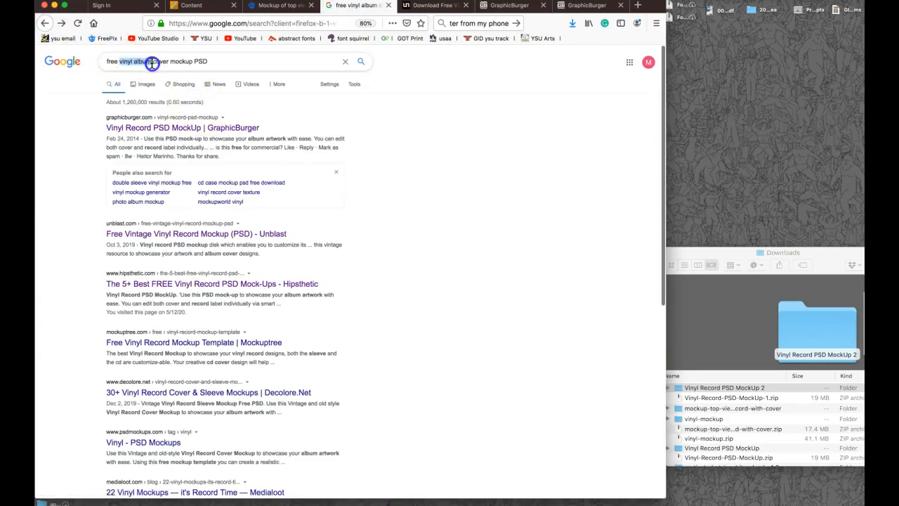
pyautogui.moveTo(169, 61); pyautogui.dragTo(169, 62)
pyautogui.write('poster')
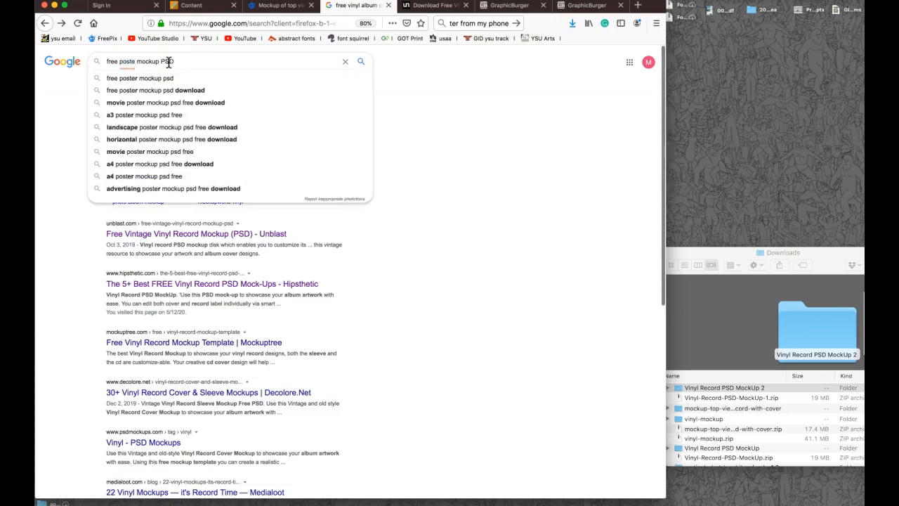
pyautogui.press('Return')
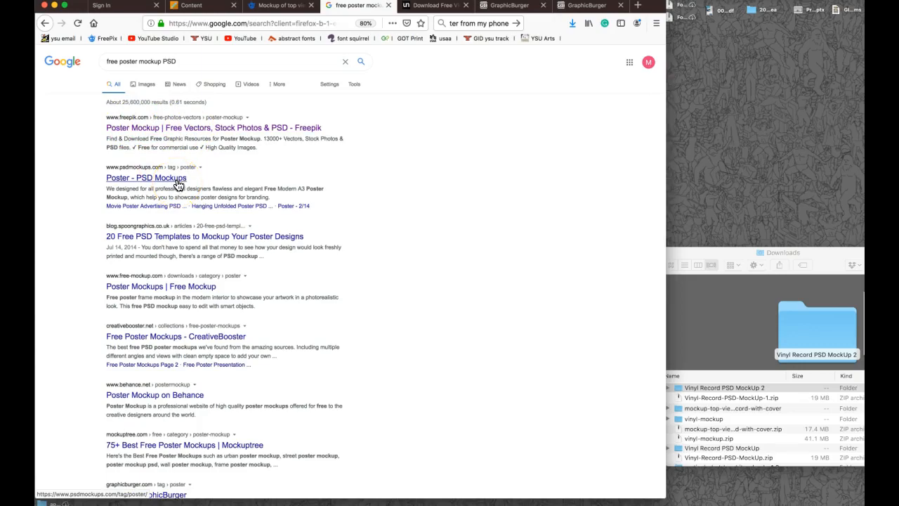
# - Open the "Poster - PSD Mockups" search result and look through its poster mockups
pyautogui.scroll(-1, 197, 294)
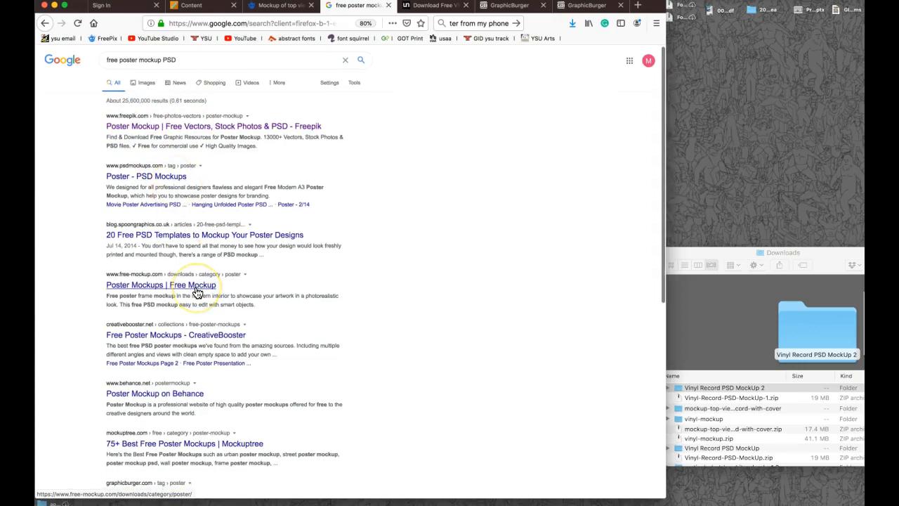
pyautogui.scroll(-1, 197, 294)
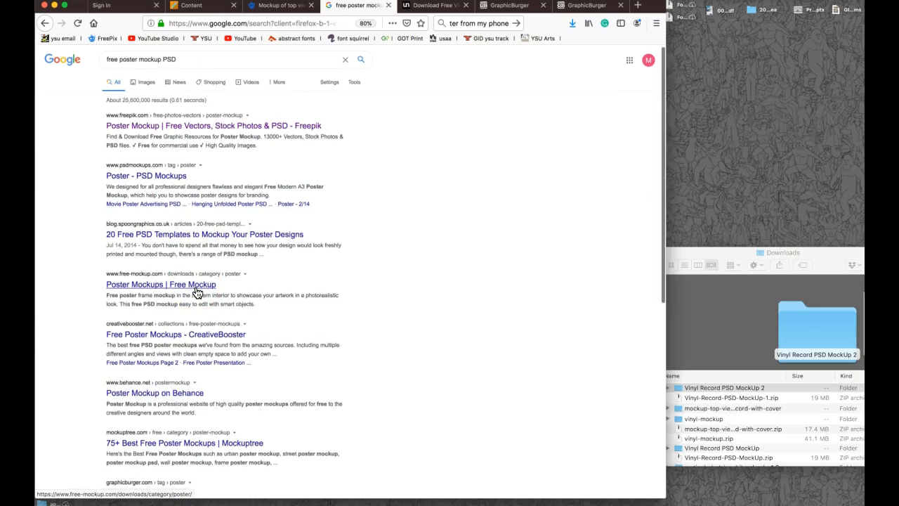
pyautogui.scroll(1, 197, 294)
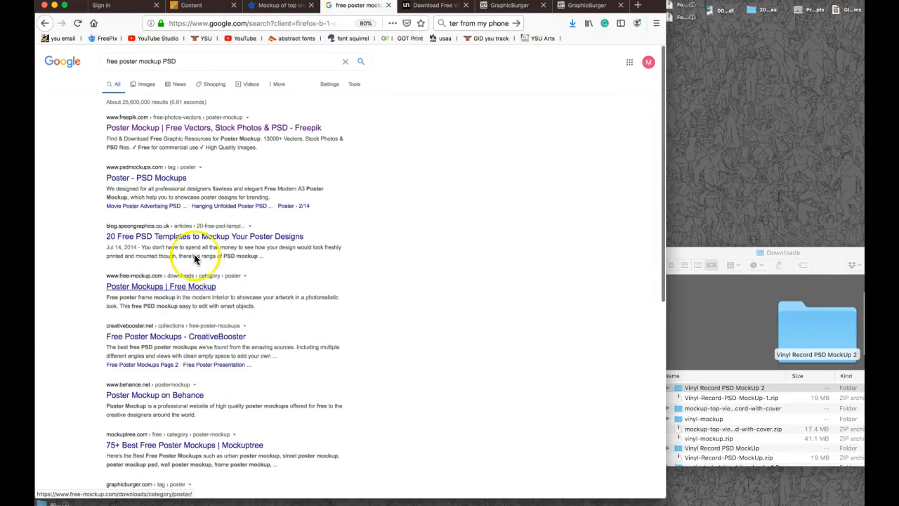
pyautogui.click(146, 177)
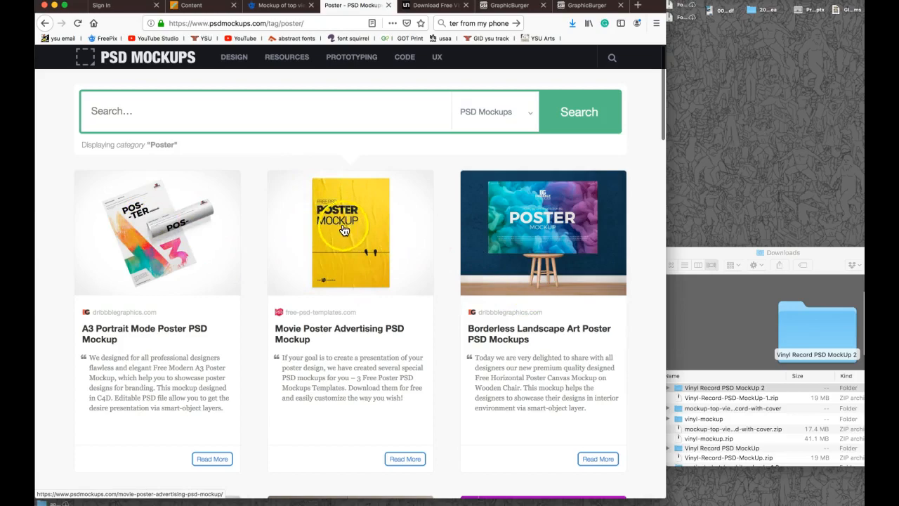
pyautogui.scroll(-5, 353, 267)
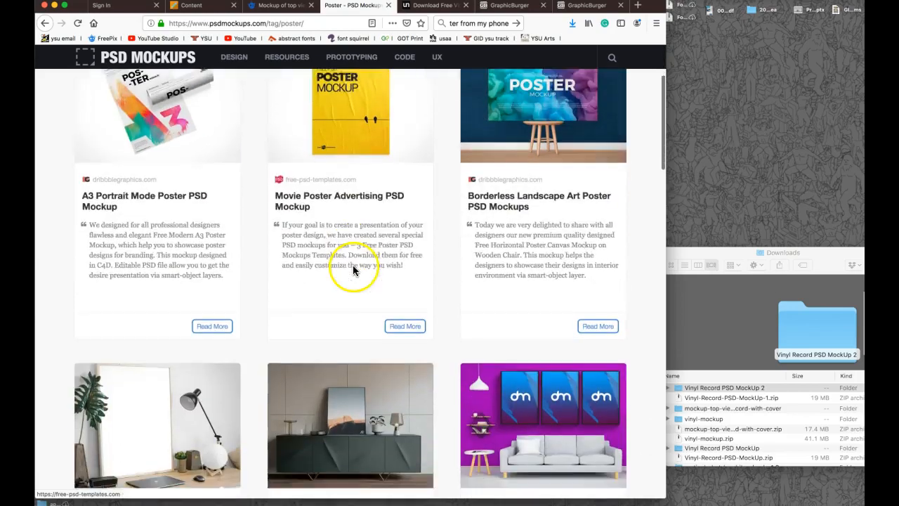
pyautogui.scroll(-8, 353, 270)
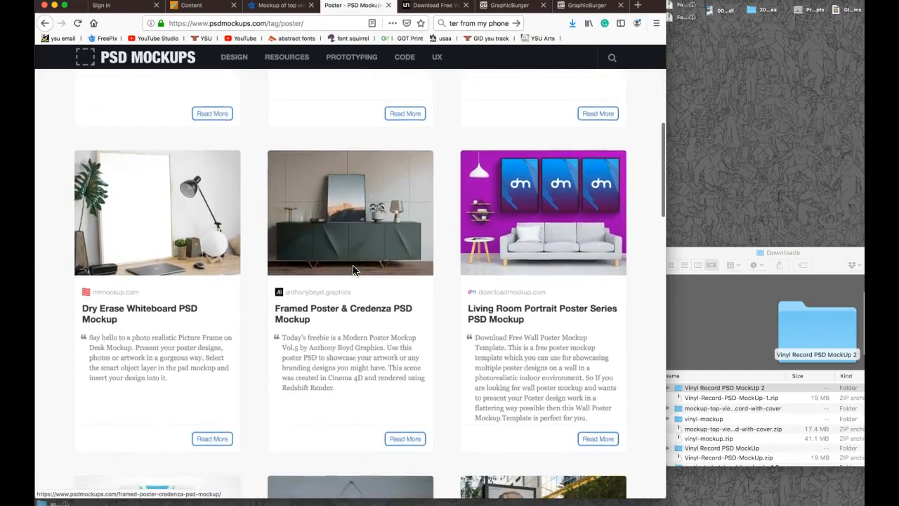
pyautogui.scroll(-5, 353, 270)
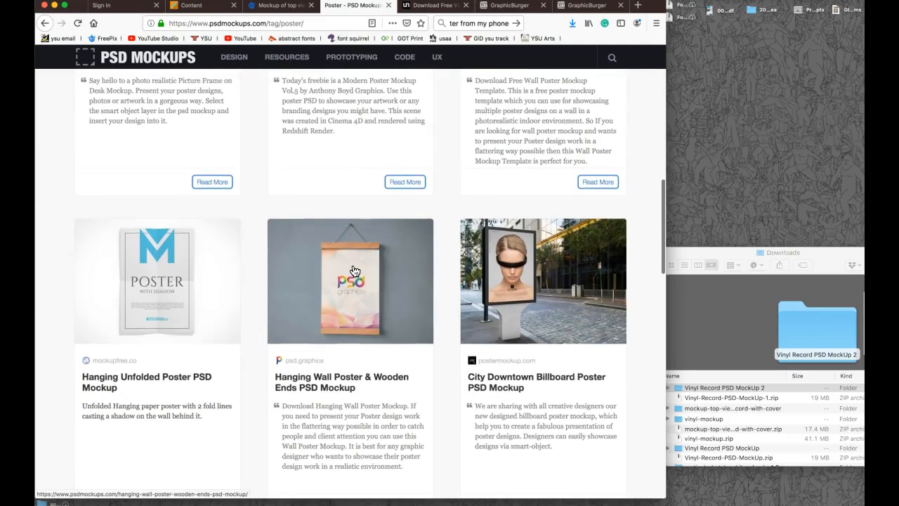
pyautogui.scroll(-7, 354, 271)
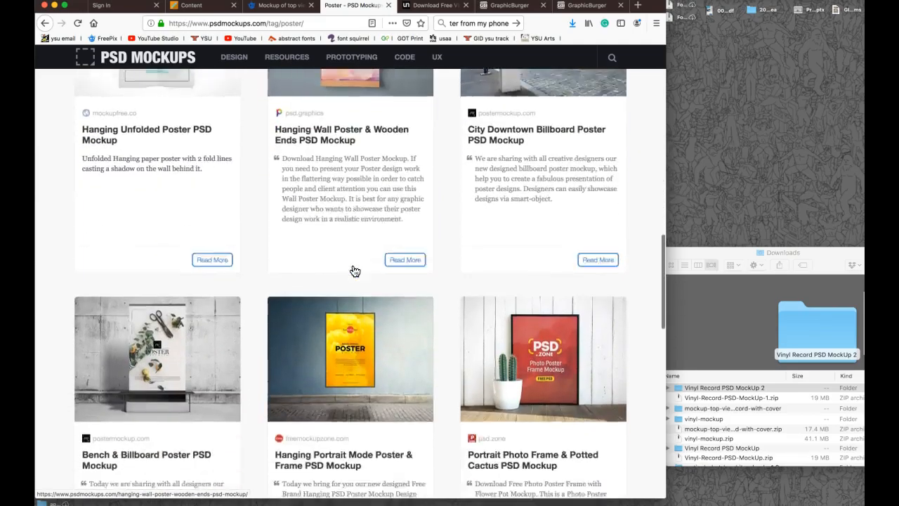
# - Look through the poster mockups on PSD Mockups, continuing onto page 2 of the Poster category
pyautogui.scroll(-6, 355, 272)
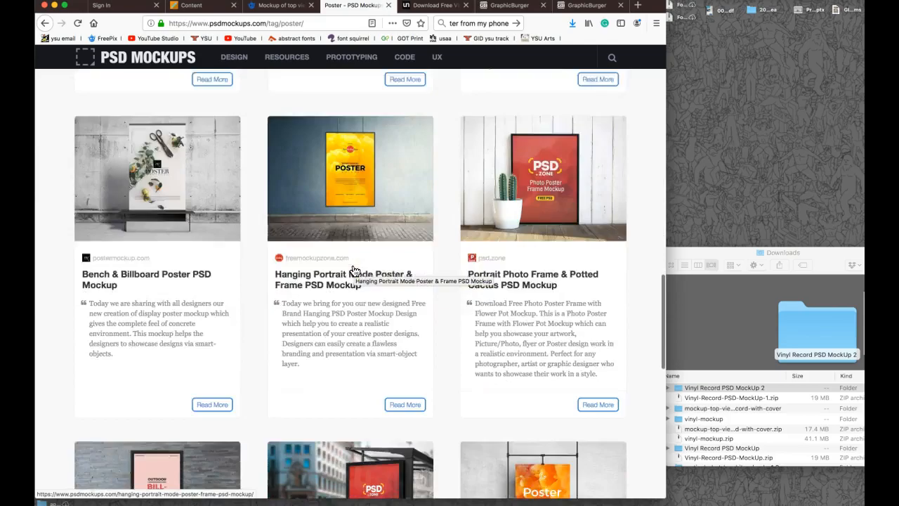
pyautogui.scroll(-16, 355, 271)
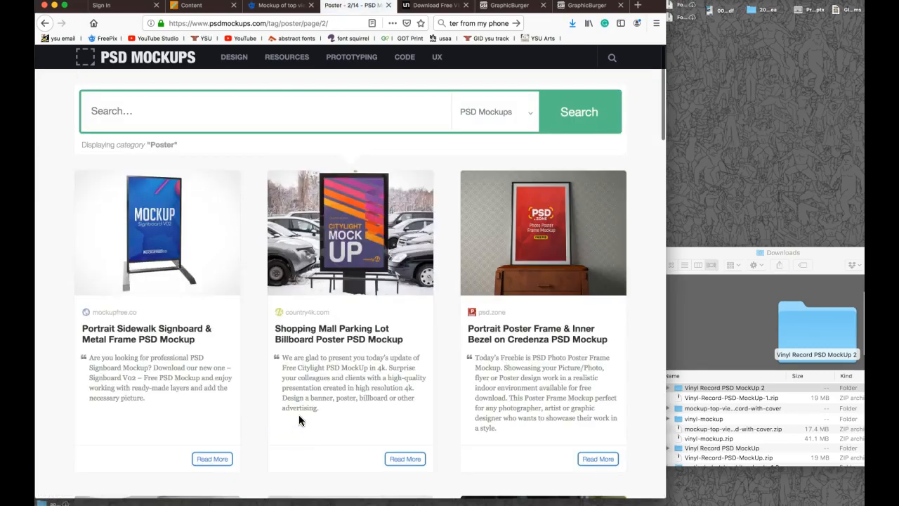
pyautogui.scroll(-5, 298, 420)
pyautogui.scroll(-4, 298, 420)
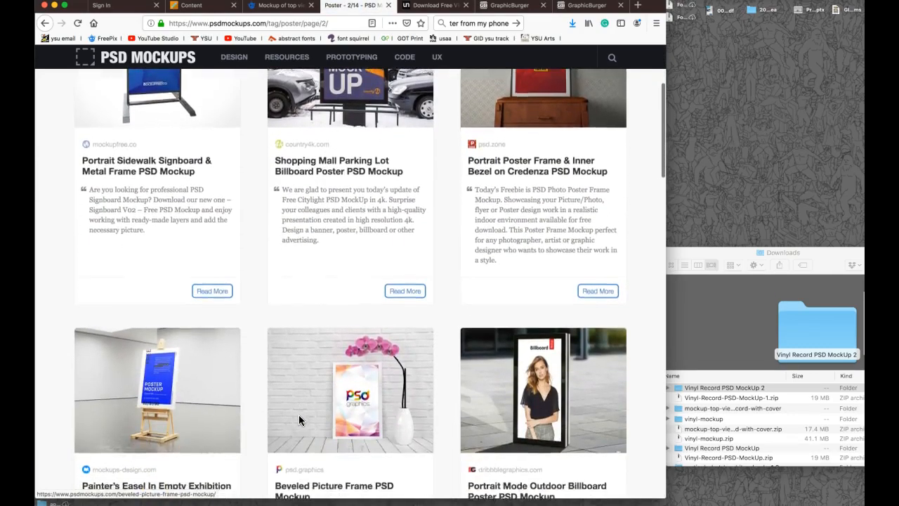
pyautogui.scroll(-1, 299, 415)
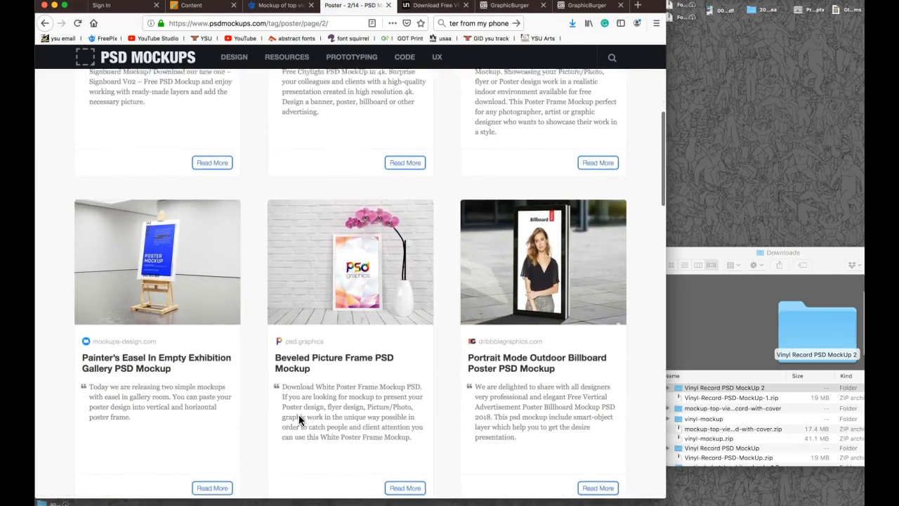
pyautogui.click(316, 415)
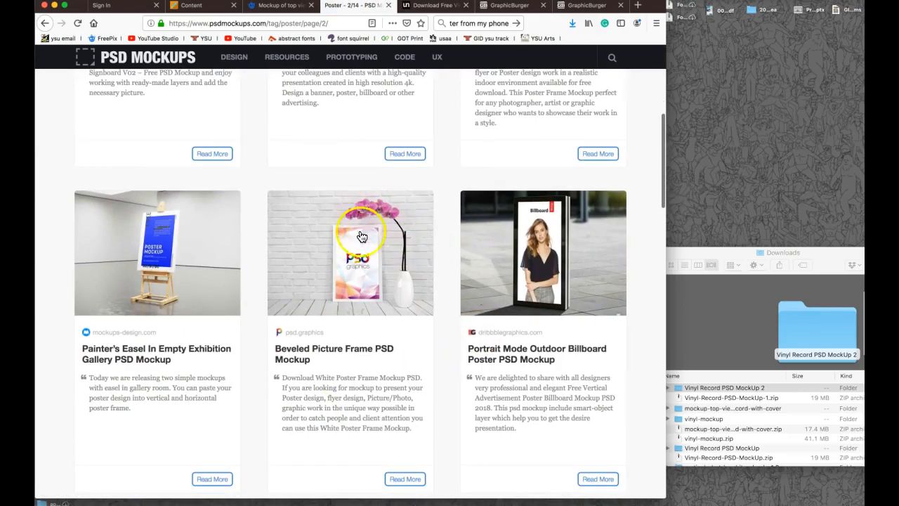
pyautogui.scroll(-6, 343, 410)
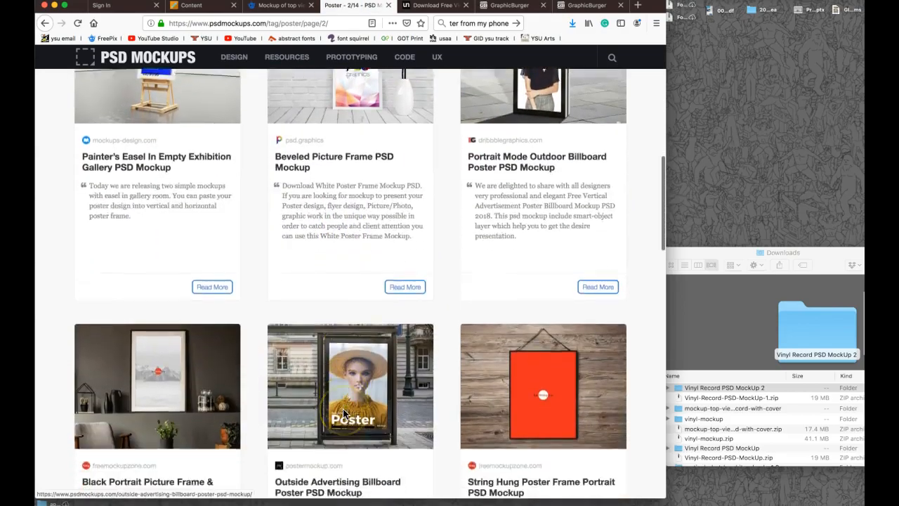
pyautogui.scroll(-4, 343, 411)
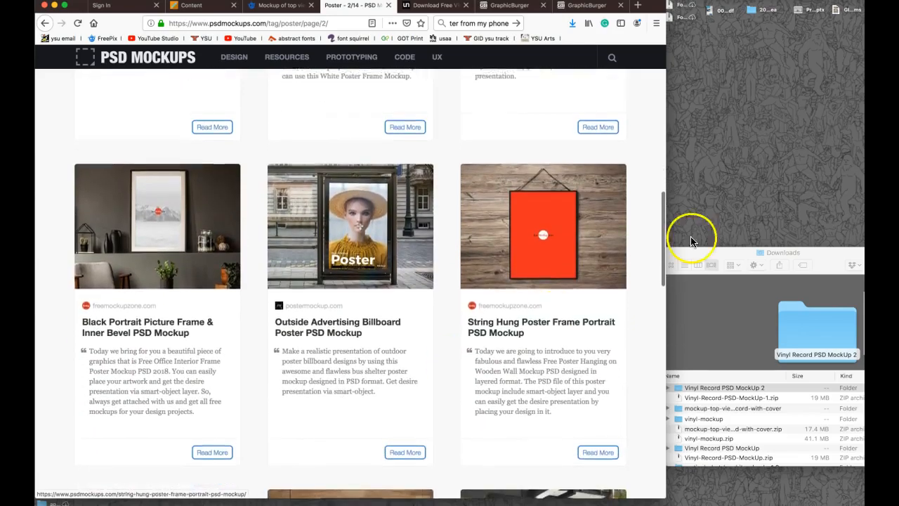
pyautogui.scroll(-8, 522, 307)
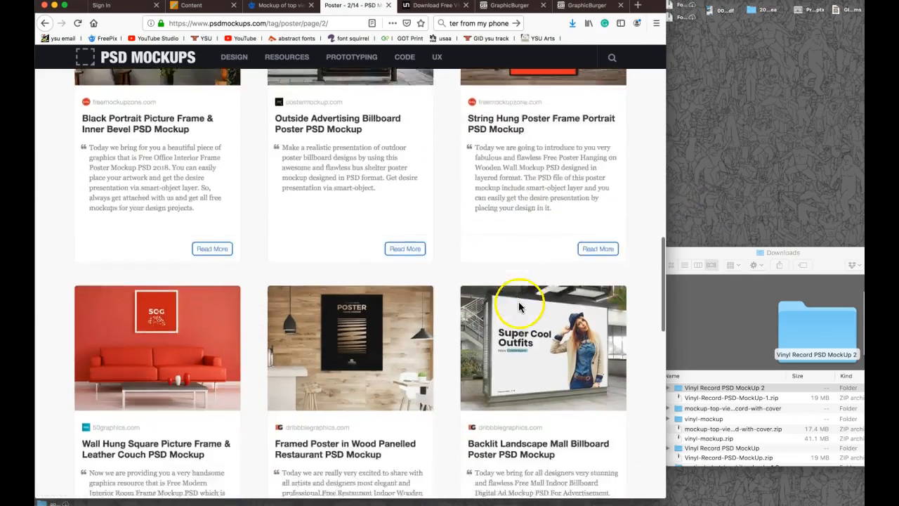
pyautogui.scroll(-7, 520, 309)
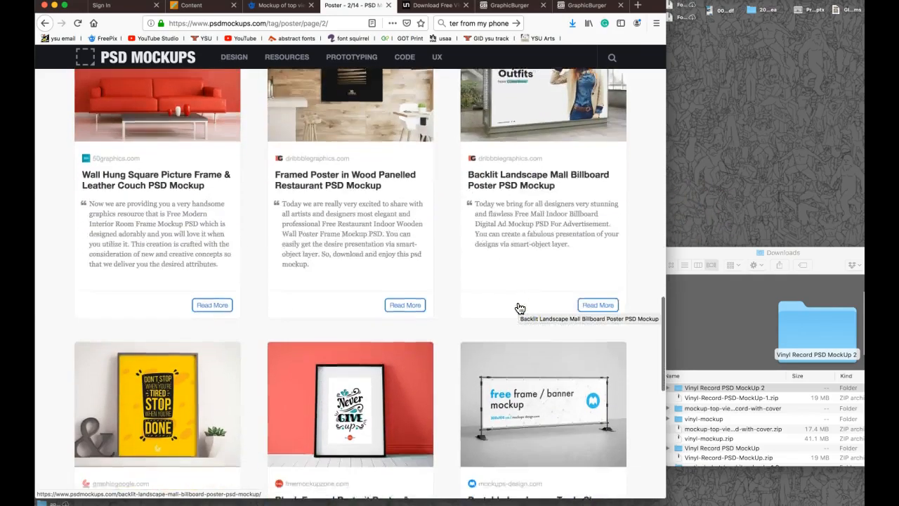
pyautogui.scroll(-1, 520, 309)
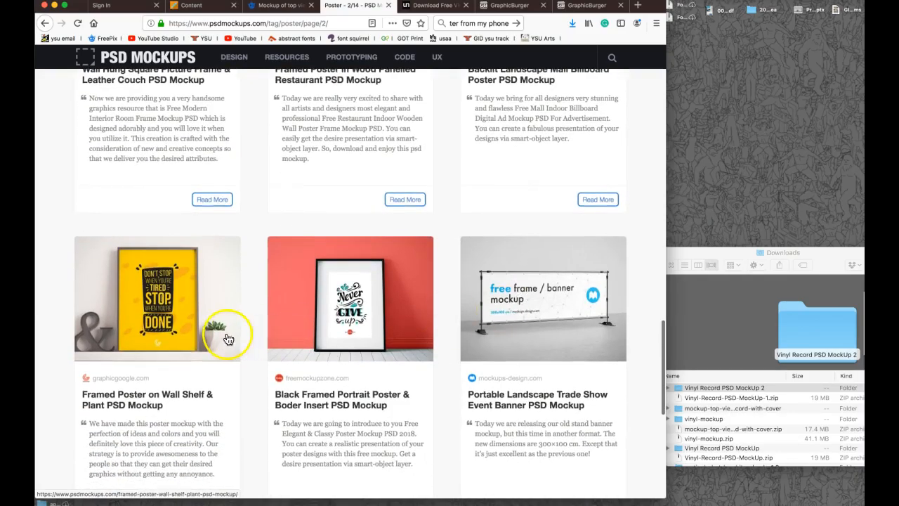
pyautogui.scroll(1, 181, 308)
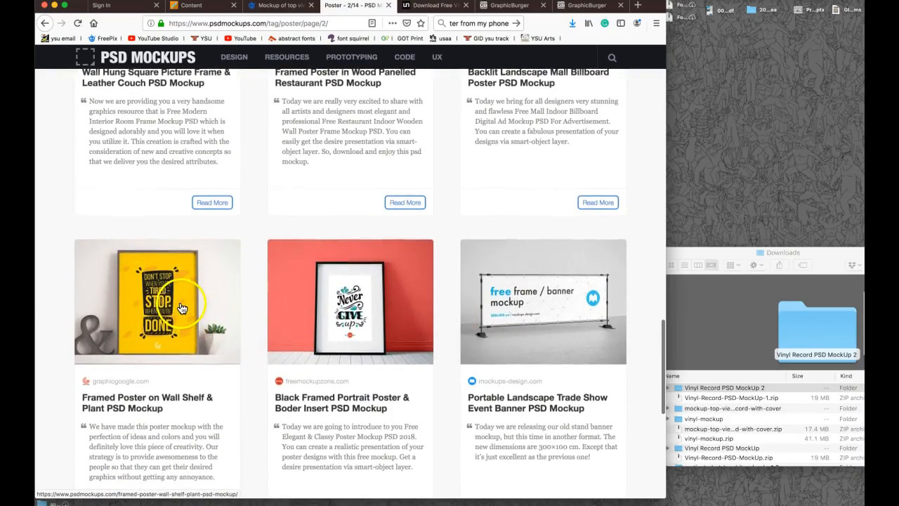
# - Open the Framed Poster on Wall Shelf & Plant PSD Mockup and follow its download link to graphicgoogle.com
pyautogui.click(170, 404)
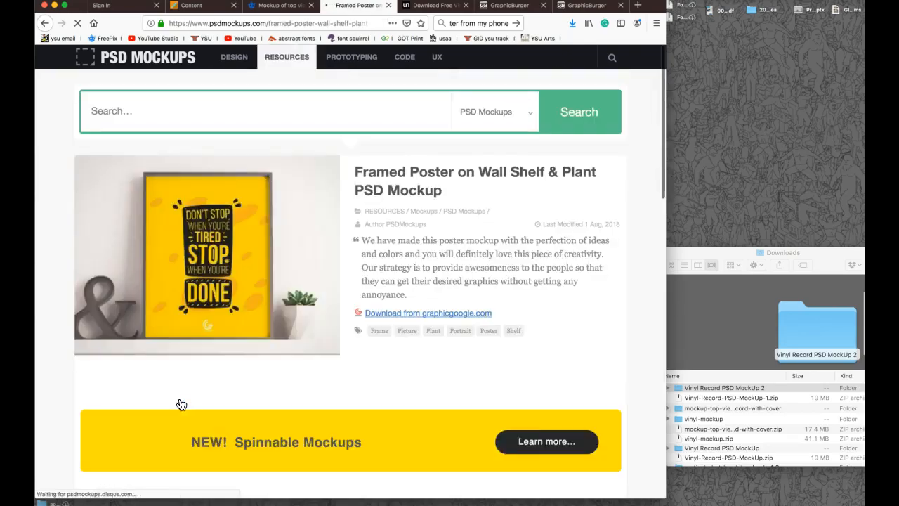
pyautogui.scroll(-1, 471, 446)
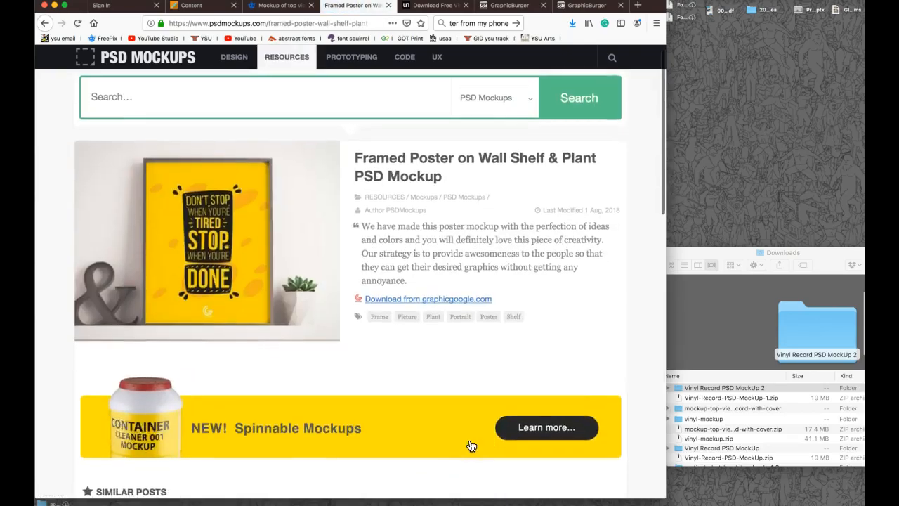
pyautogui.scroll(-2, 470, 443)
pyautogui.click(455, 282)
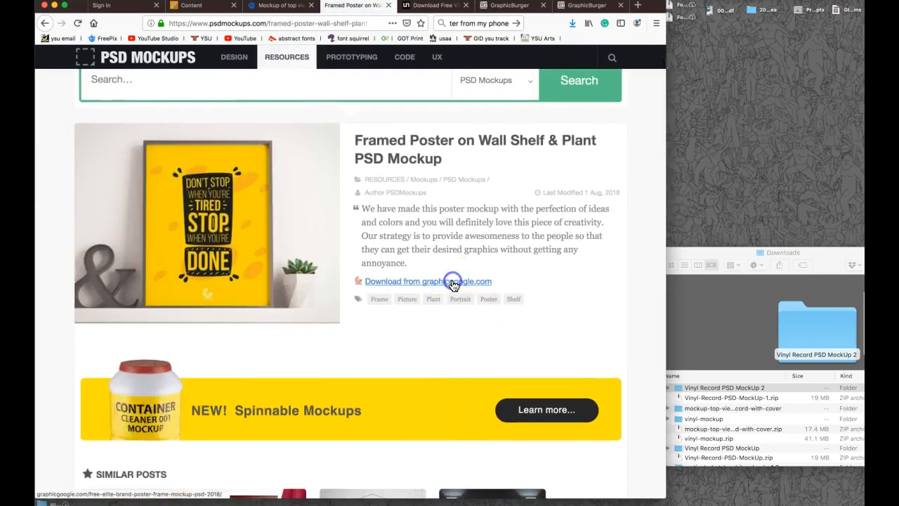
# - Download the Free Elite Brand Poster Frame Mockup PSD 2018 from graphicgoogle.com and unpack its ZIP into Downloads
pyautogui.scroll(-10, 460, 338)
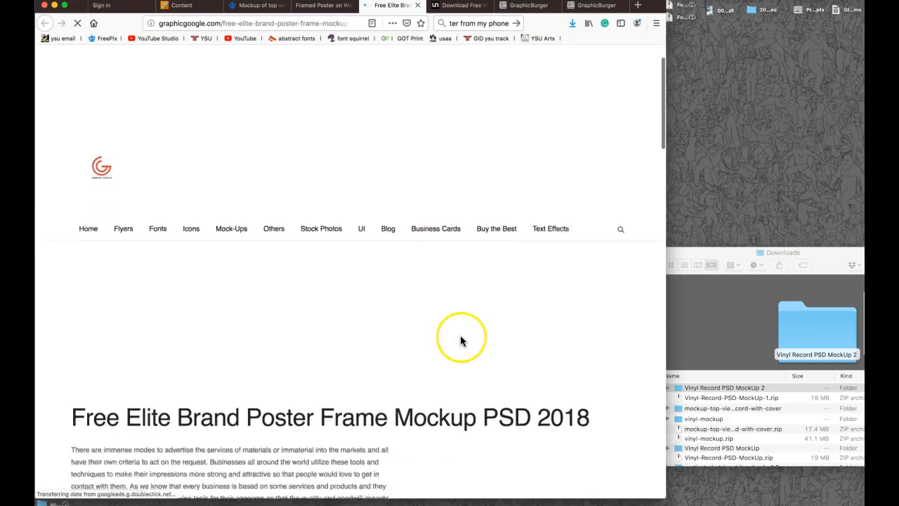
pyautogui.scroll(-12, 460, 341)
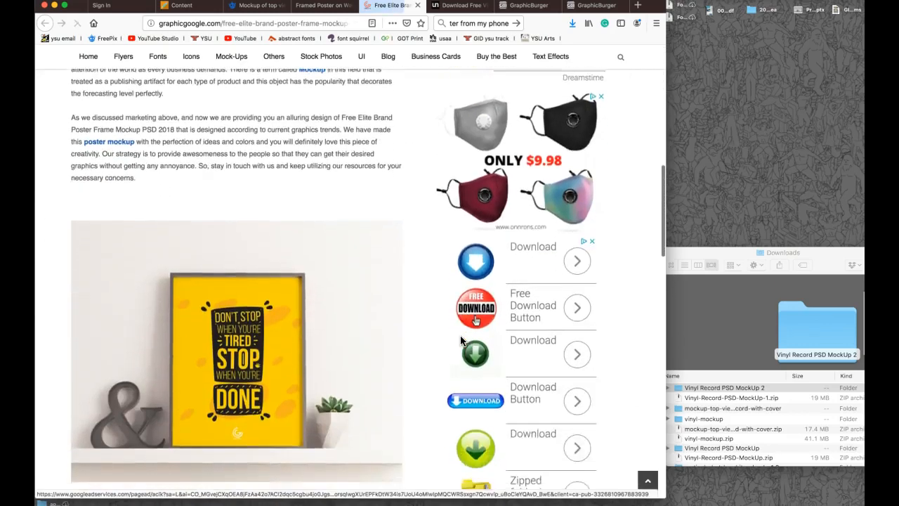
pyautogui.click(364, 367)
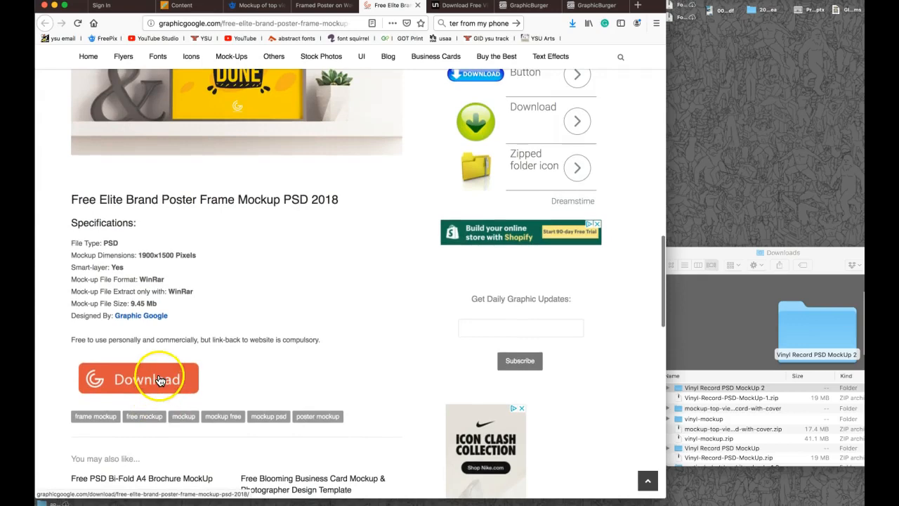
pyautogui.click(161, 380)
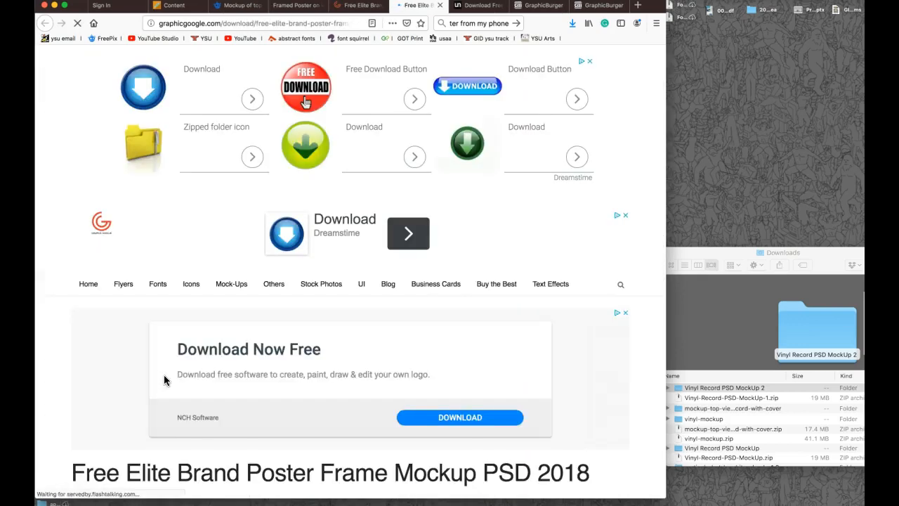
pyautogui.click(278, 406)
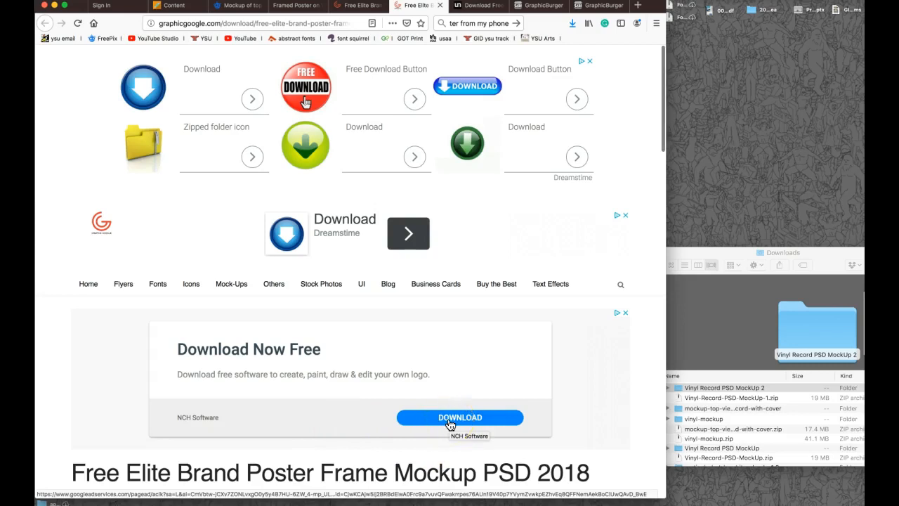
pyautogui.scroll(-2, 450, 425)
pyautogui.scroll(-5, 450, 425)
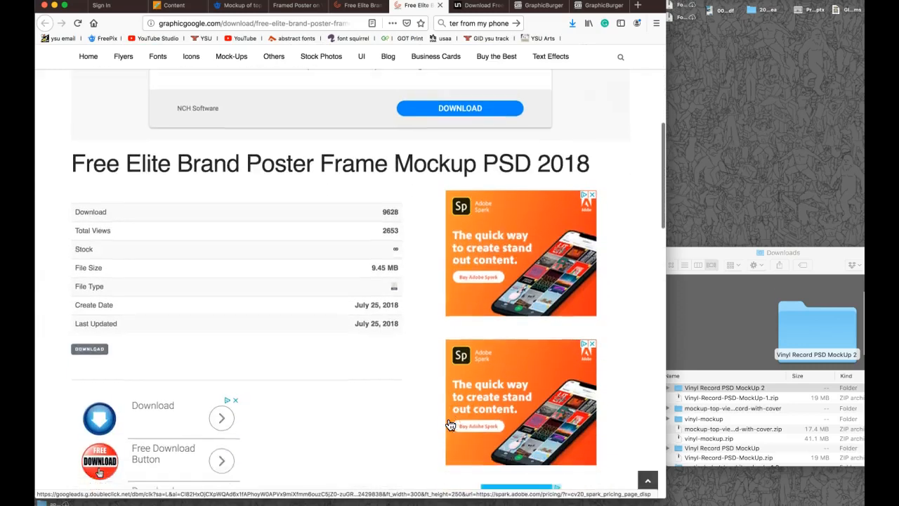
pyautogui.click(145, 272)
pyautogui.click(89, 282)
pyautogui.click(311, 208)
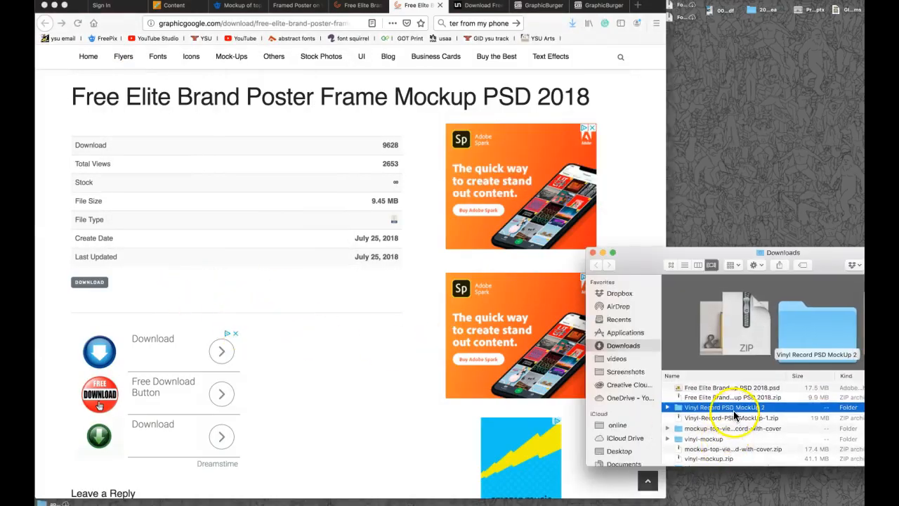
# - Open the downloaded Free Elite Brand Poster Frame Mockup PSD 2018.psd in Adobe Photoshop 2020
pyautogui.click(730, 388)
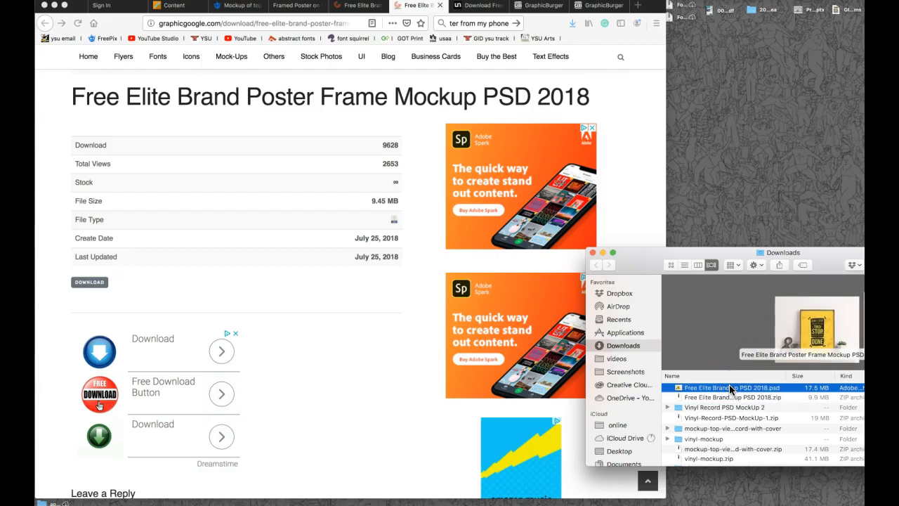
pyautogui.click(678, 388)
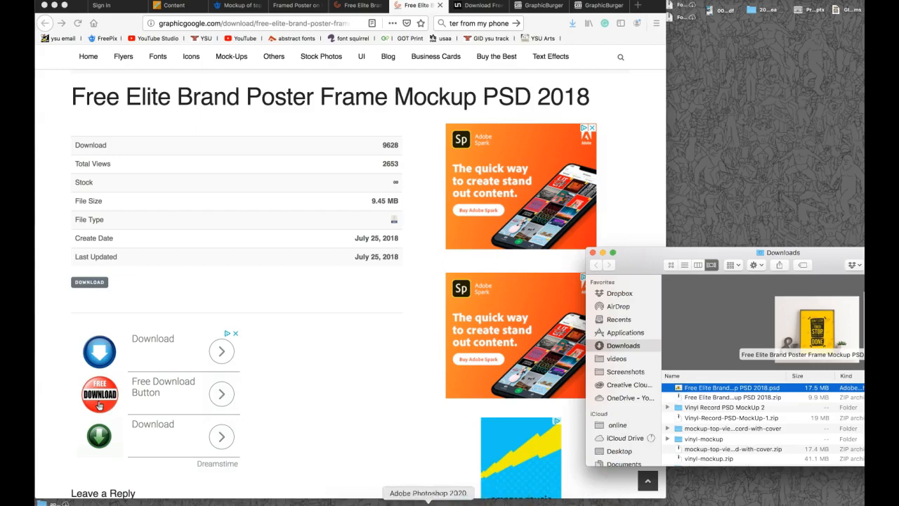
pyautogui.click(428, 502)
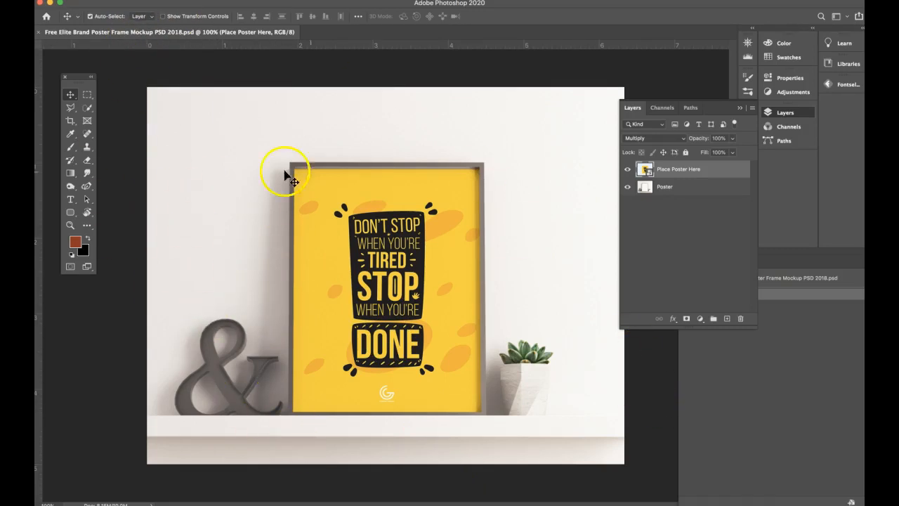
# - Check the poster mockup's color mode and its image size and resolution without changing them, and close the file
pyautogui.click(151, 2)
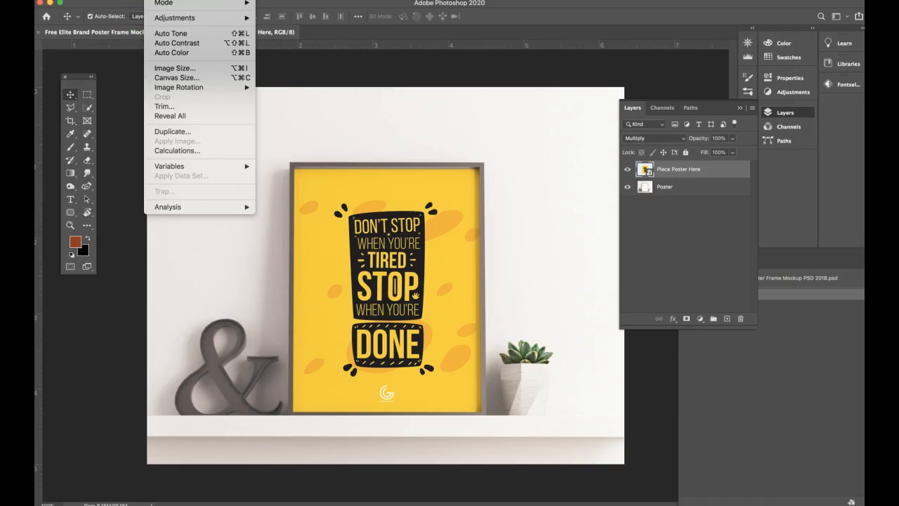
pyautogui.moveTo(161, 4)
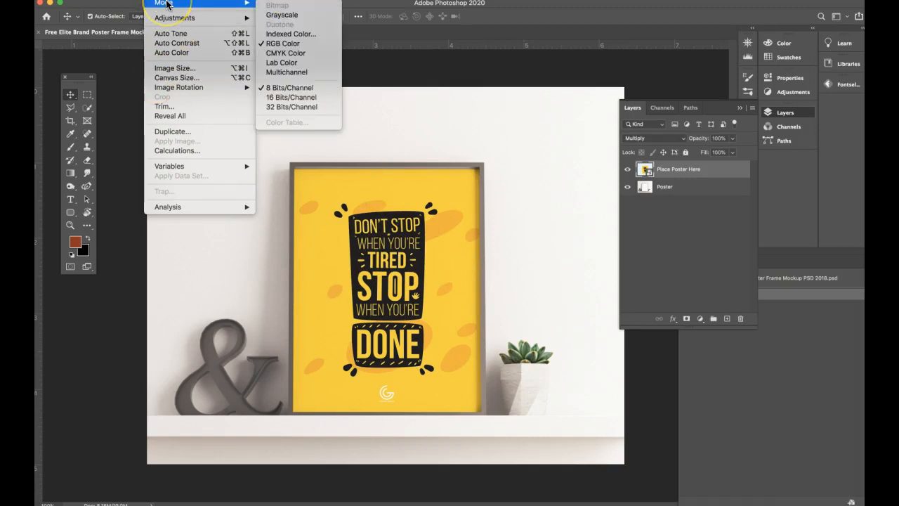
pyautogui.click(175, 68)
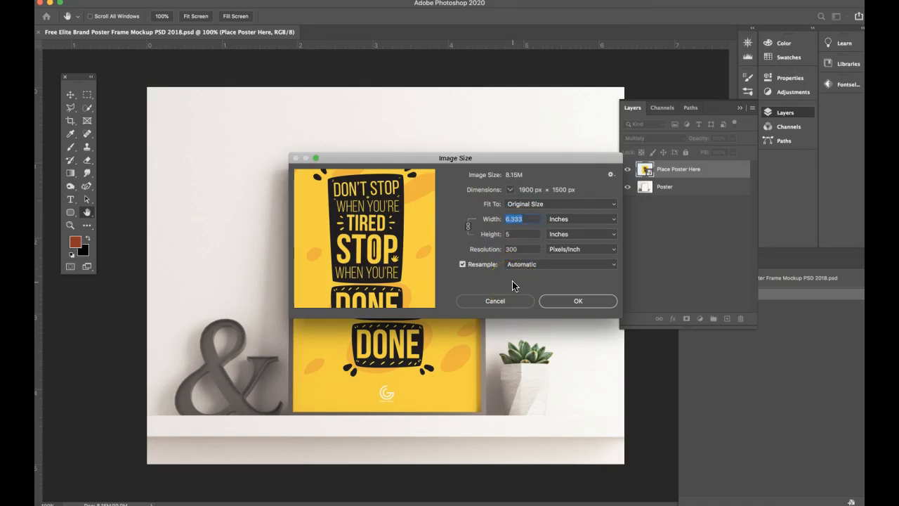
pyautogui.click(510, 302)
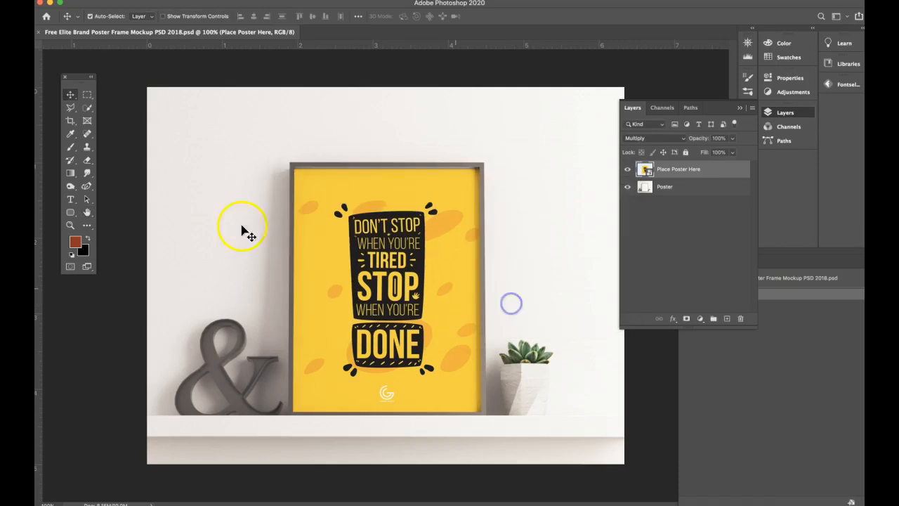
pyautogui.click(40, 4)
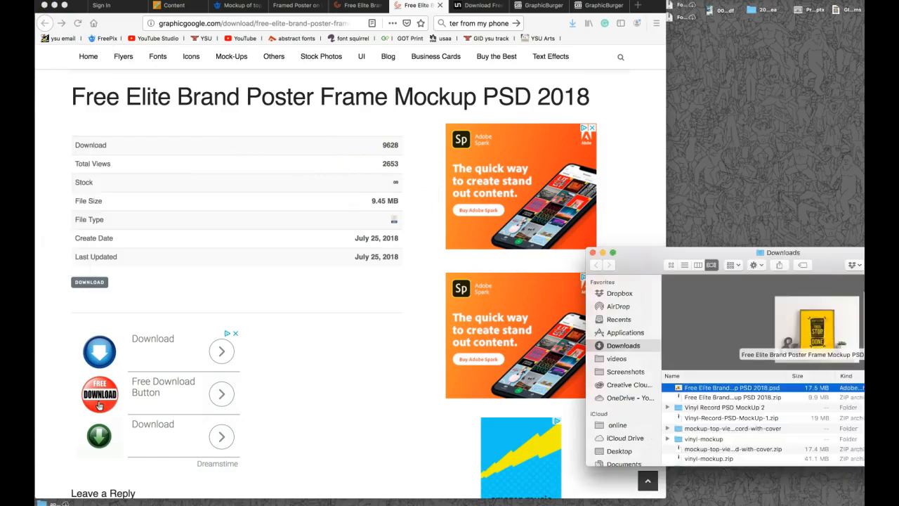
# - Expand the Vinyl Record PSD MockUp 2 folder in Downloads and open Vinyl Record PSD MockUp.psd in Photoshop
pyautogui.click(673, 409)
pyautogui.click(669, 409)
pyautogui.scroll(-2, 684, 413)
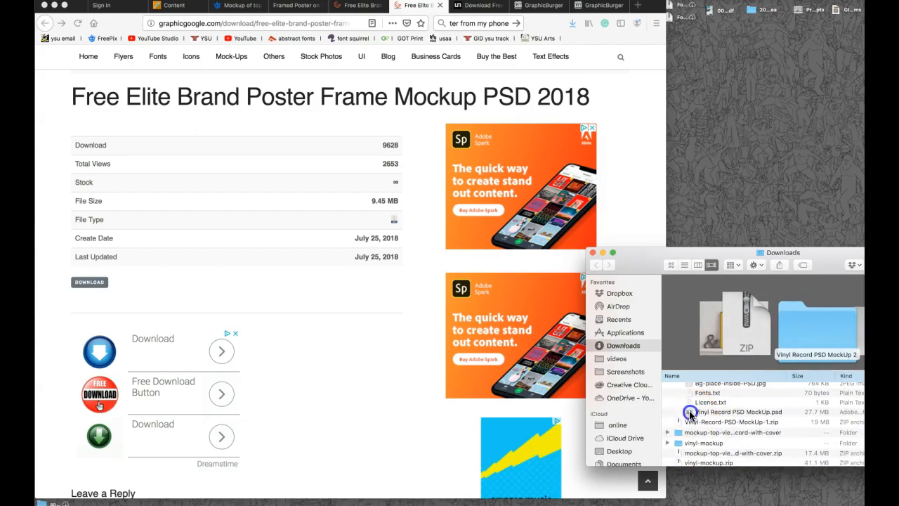
pyautogui.click(690, 413)
pyautogui.moveTo(691, 413); pyautogui.dragTo(428, 504)
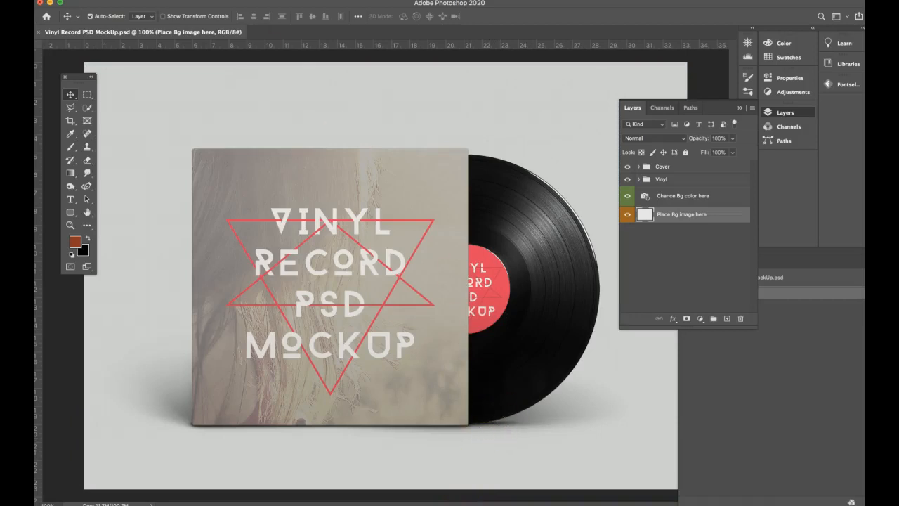
# - Resize the vinyl record mockup to a width of 17 inches at a resolution of 300 pixels/inch
pyautogui.click(158, 0)
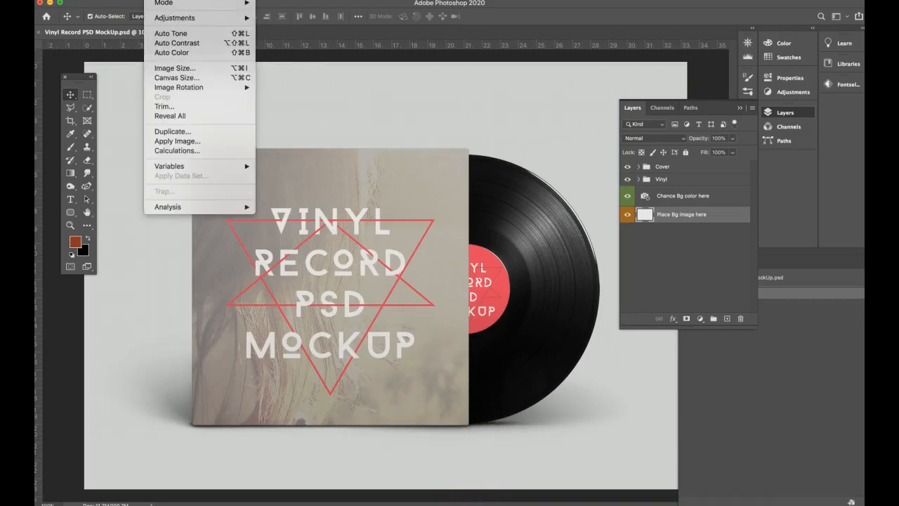
pyautogui.click(172, 72)
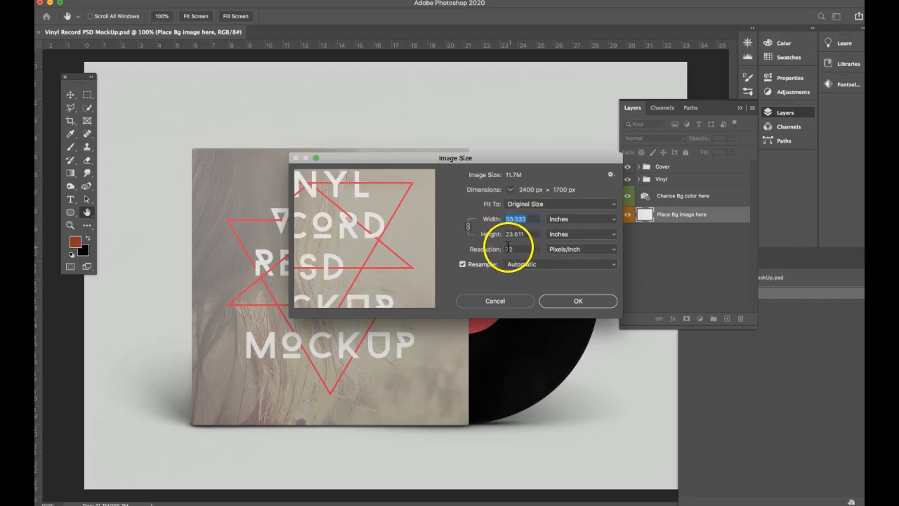
pyautogui.click(499, 250)
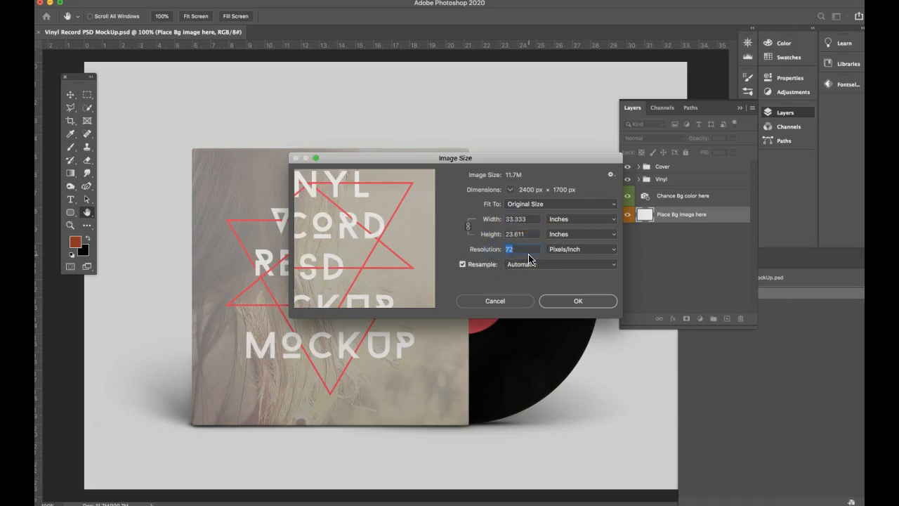
pyautogui.write('300')
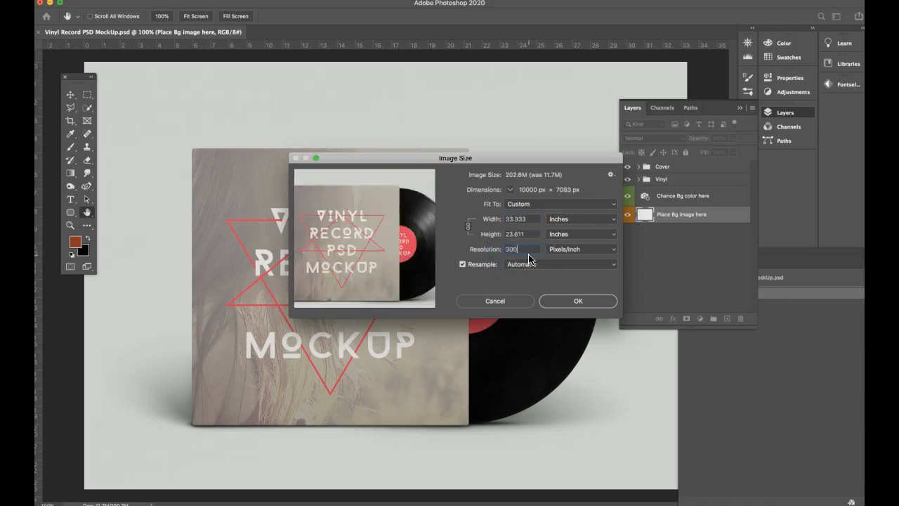
pyautogui.scroll(1, 532, 250)
pyautogui.click(479, 219)
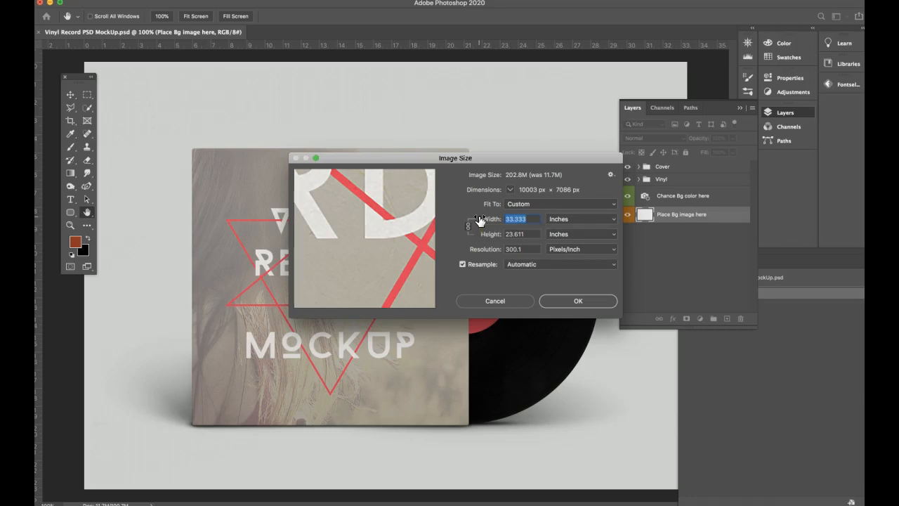
pyautogui.write('1')
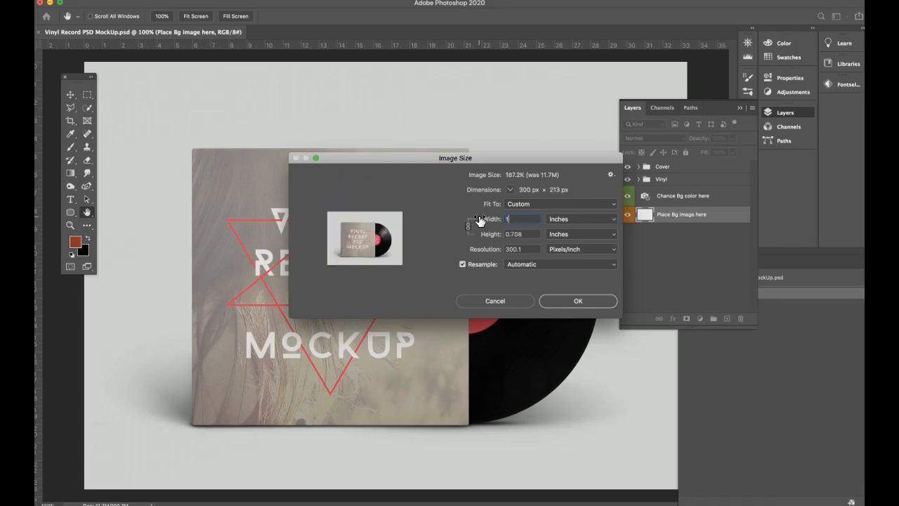
pyautogui.write('7')
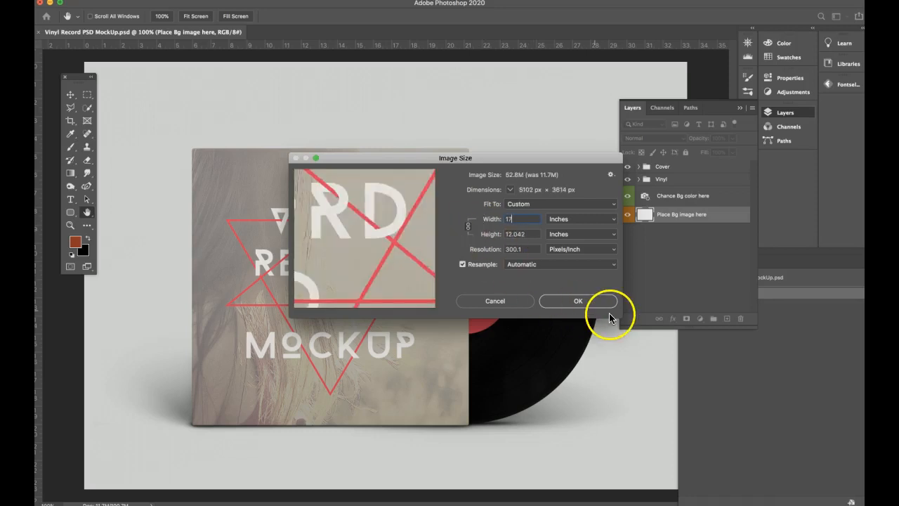
pyautogui.click(531, 250)
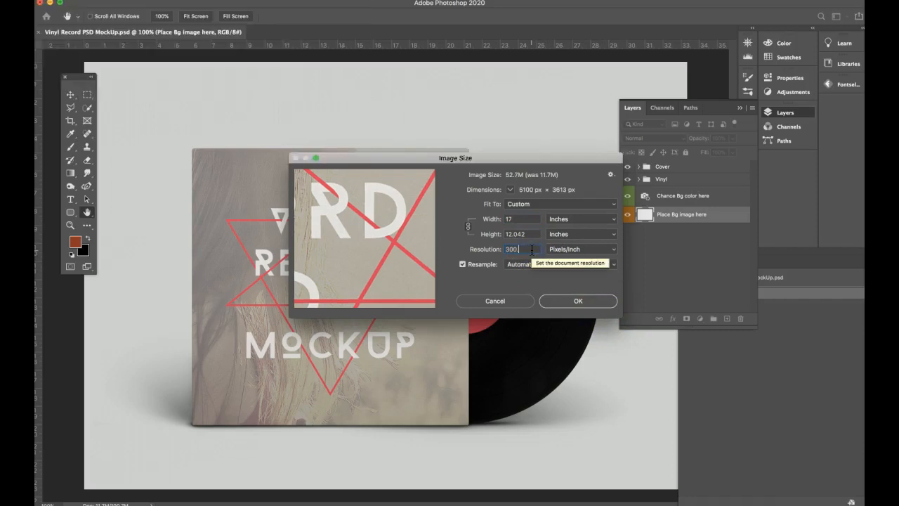
pyautogui.click(594, 302)
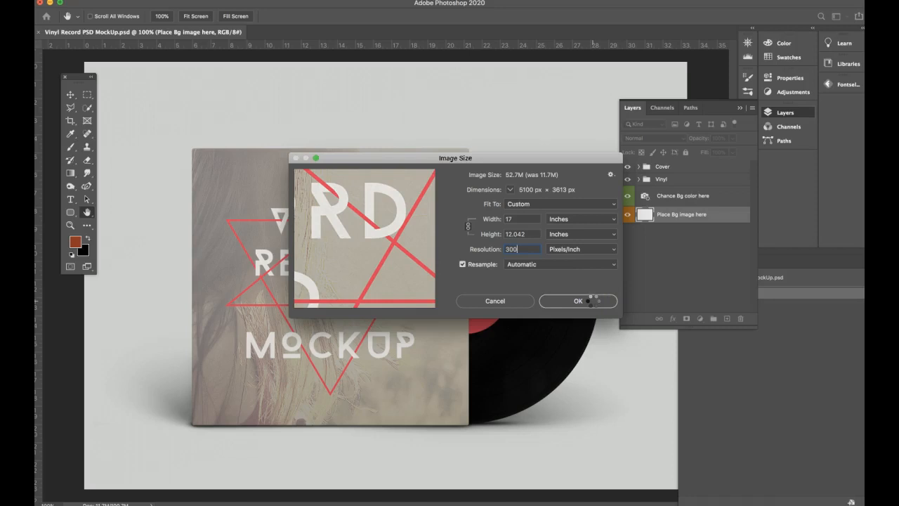
pyautogui.click(593, 300)
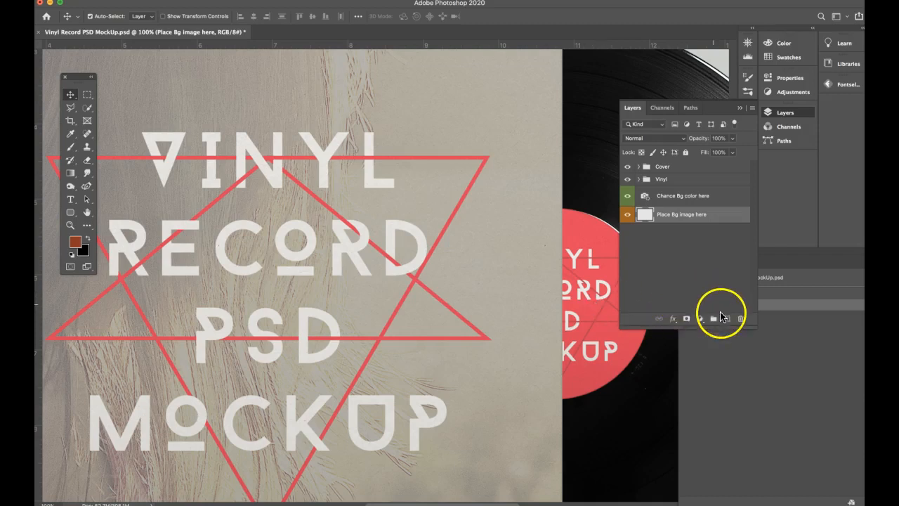
# - Find 4053.jpg inside the vertical-shot white-clouds-1 folder in Downloads and open it in Photoshop
pyautogui.moveTo(311, 9); pyautogui.dragTo(316, 9)
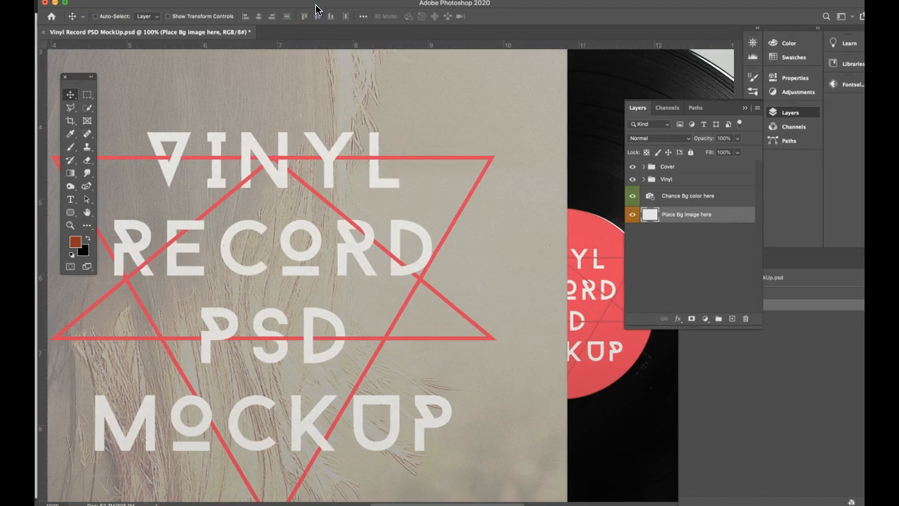
pyautogui.press('super+minus')
pyautogui.press('super+minus')
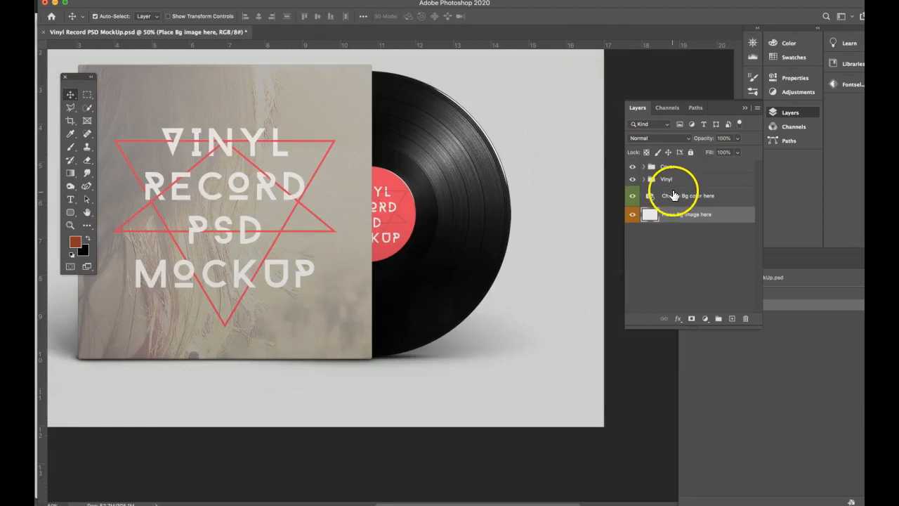
pyautogui.press('super+Tab')
pyautogui.click(759, 432)
pyautogui.scroll(-5, 759, 426)
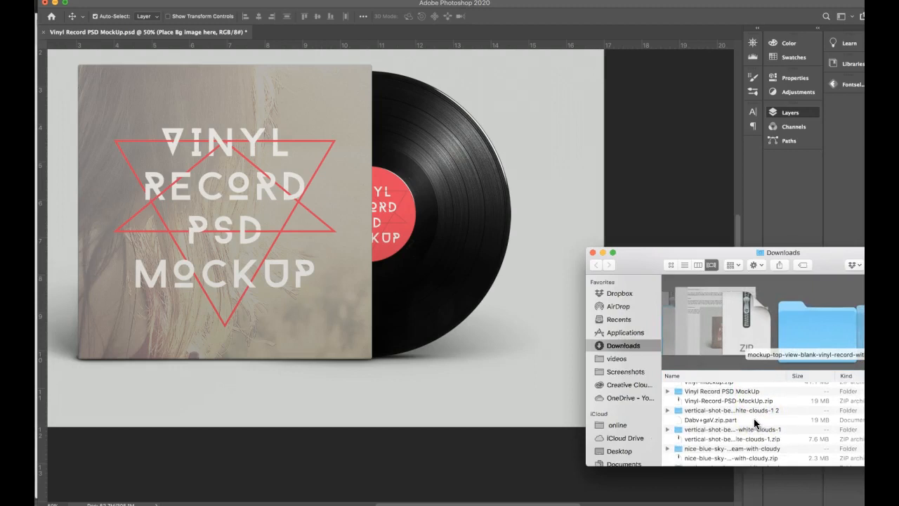
pyautogui.scroll(-2, 753, 418)
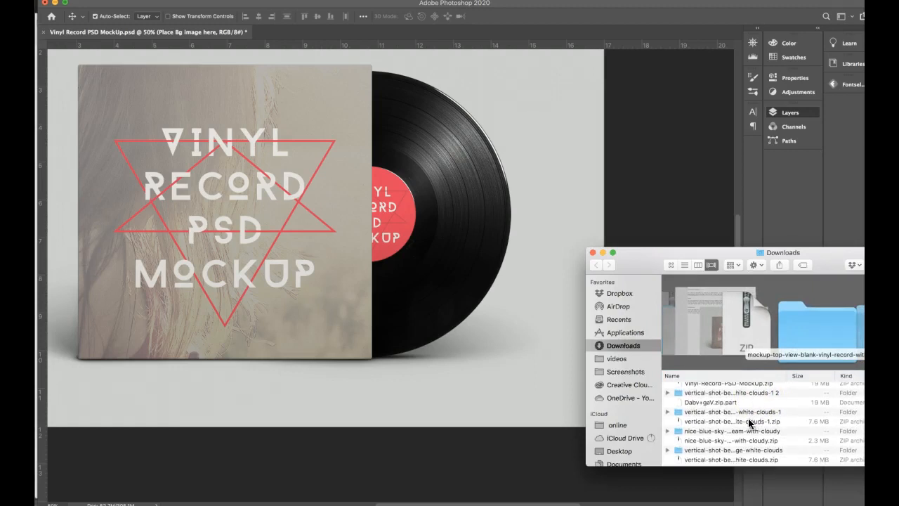
pyautogui.click(668, 411)
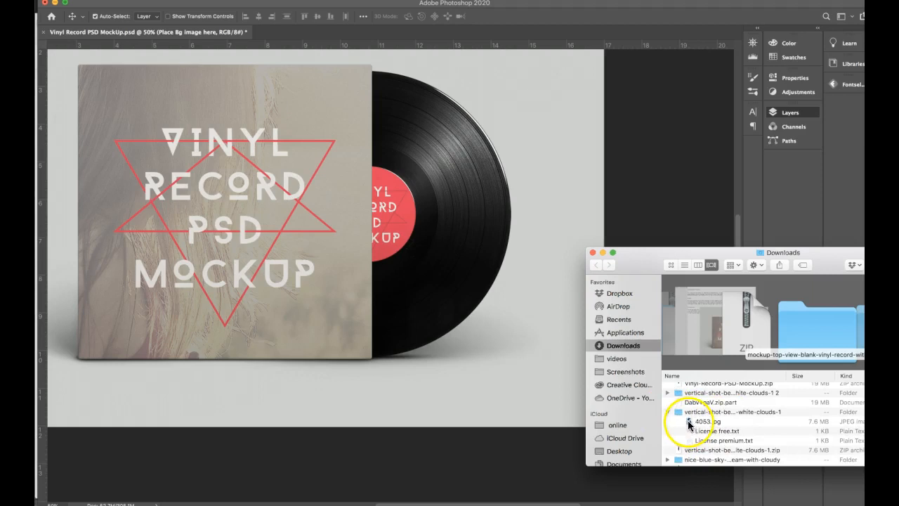
pyautogui.click(688, 424)
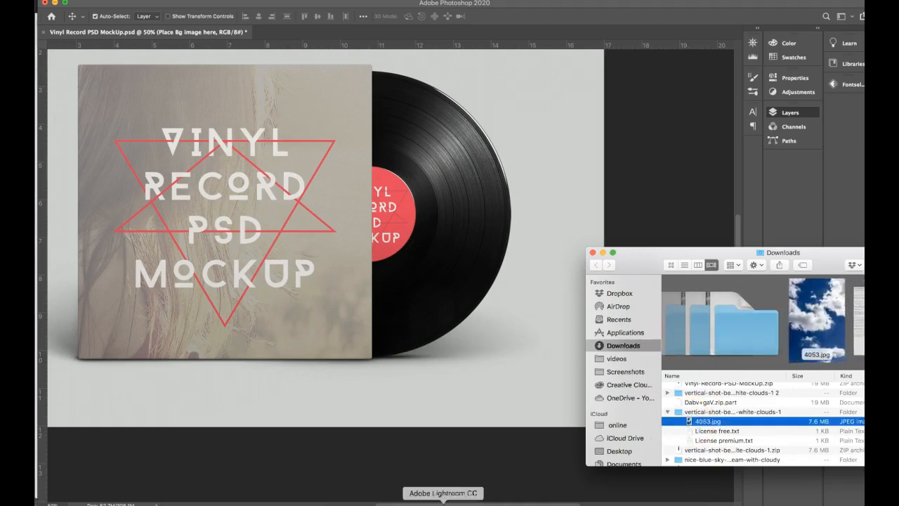
pyautogui.moveTo(689, 423); pyautogui.dragTo(428, 504)
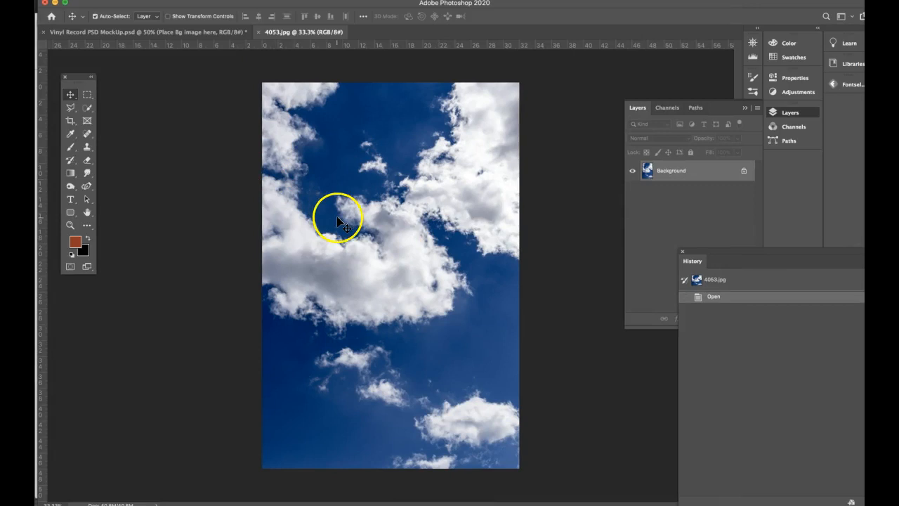
# - Return to the Vinyl Record PSD MockUp.psd document and expand its Cover group
pyautogui.click(213, 31)
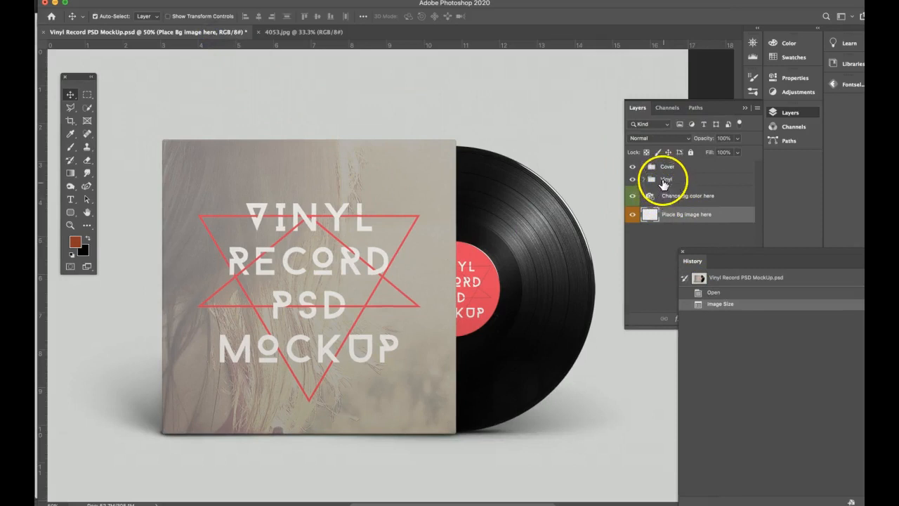
pyautogui.click(643, 167)
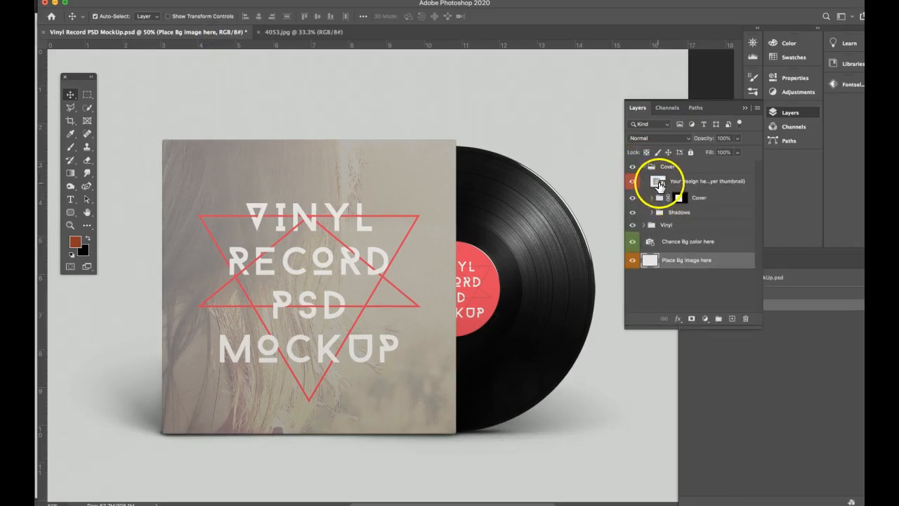
pyautogui.doubleClick(655, 183)
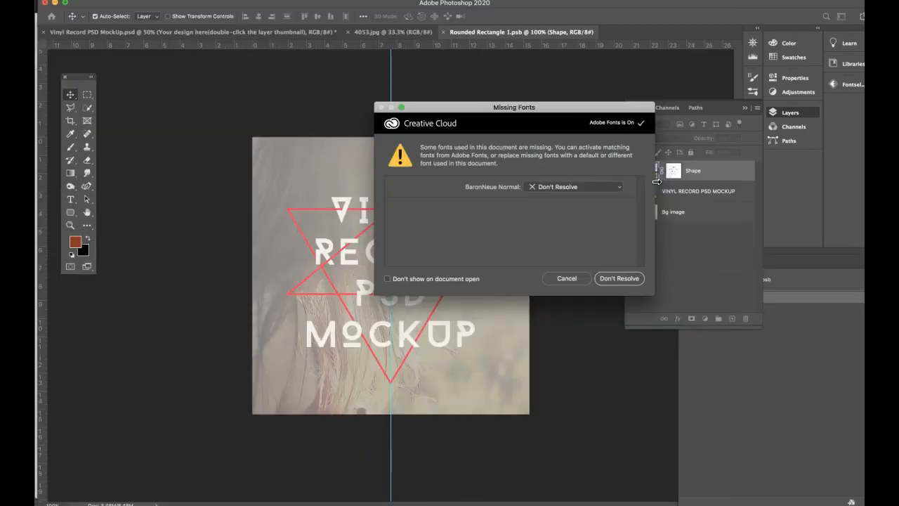
pyautogui.click(573, 279)
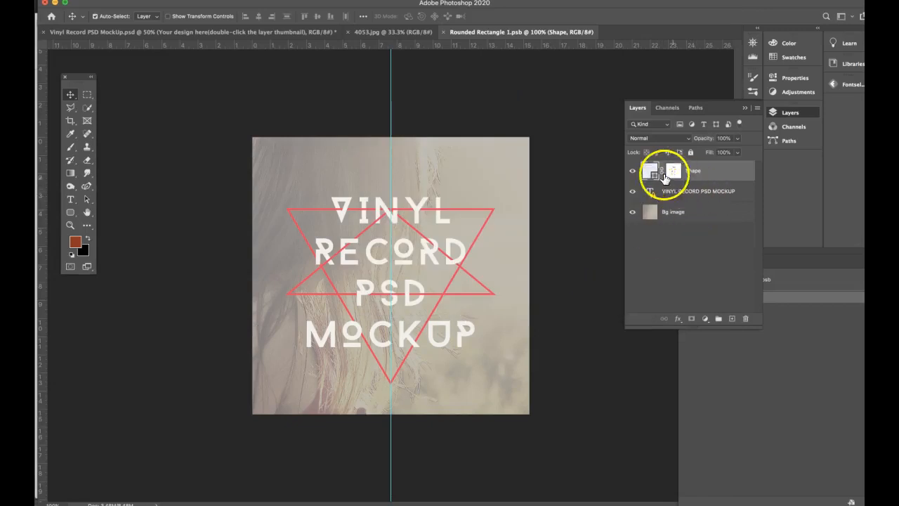
pyautogui.click(443, 32)
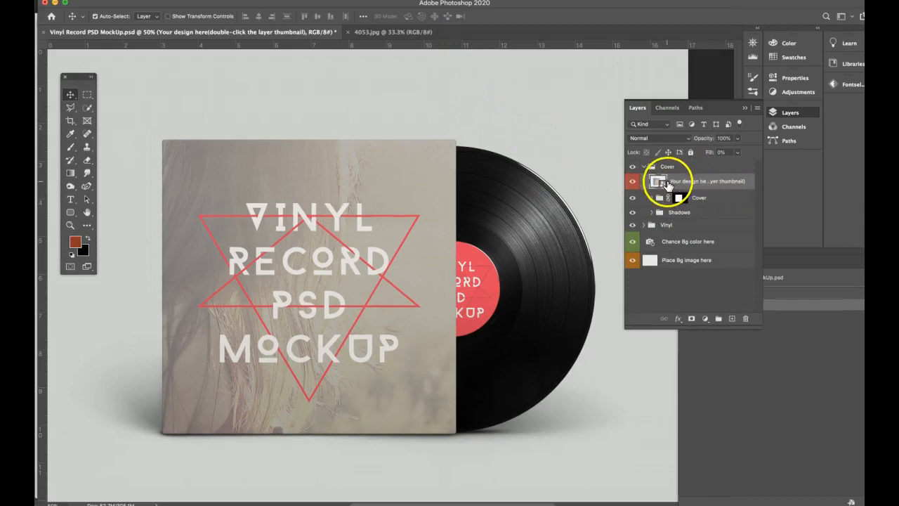
# - Open the contents of the Cover group's "Your design here" smart object, leaving the missing BaronNeue font unresolved
pyautogui.doubleClick(659, 182)
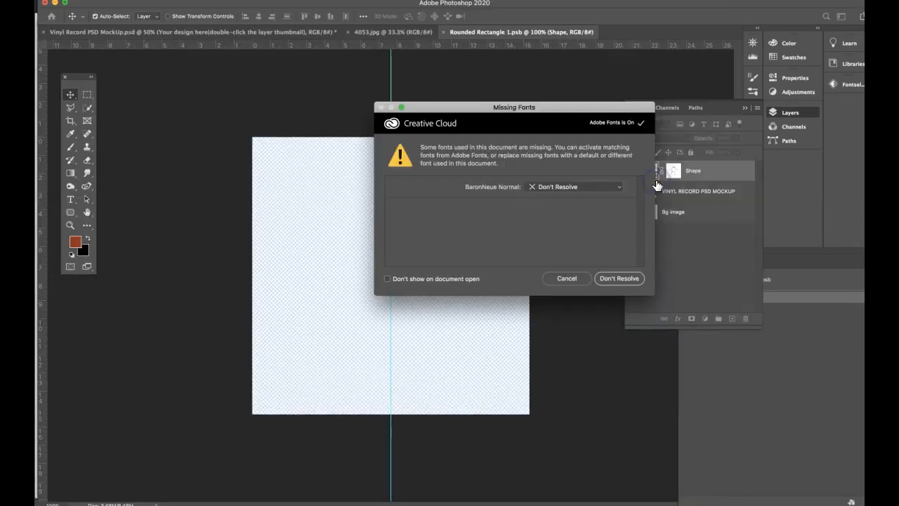
pyautogui.click(621, 279)
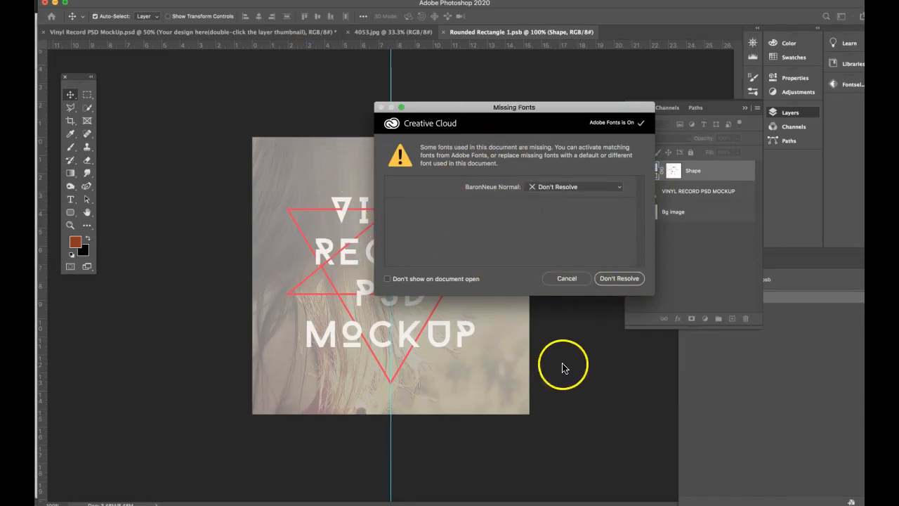
pyautogui.click(617, 279)
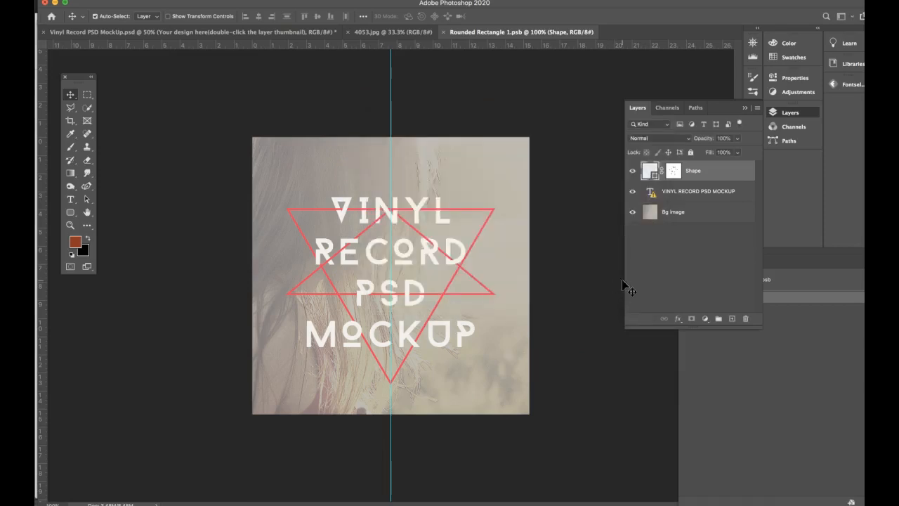
# - Try to delete the Shape layer's contents across the whole canvas
pyautogui.press('super+a')
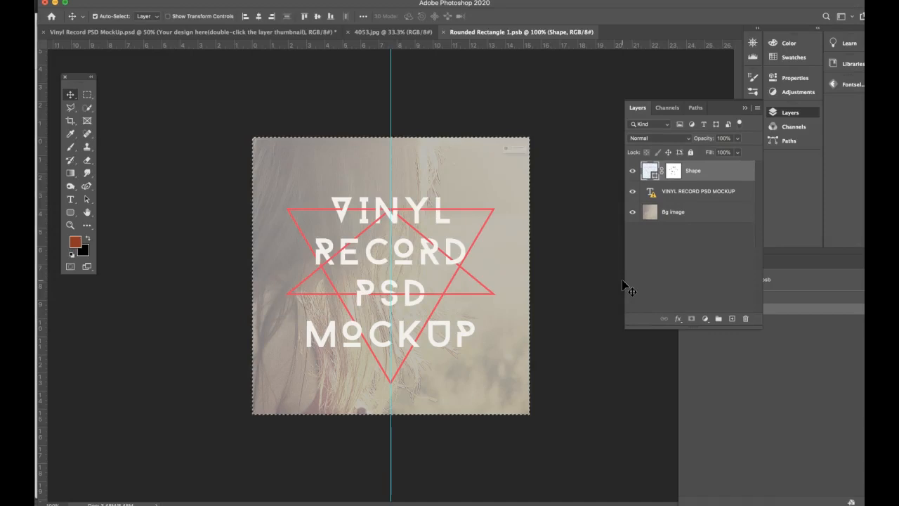
pyautogui.press('Delete')
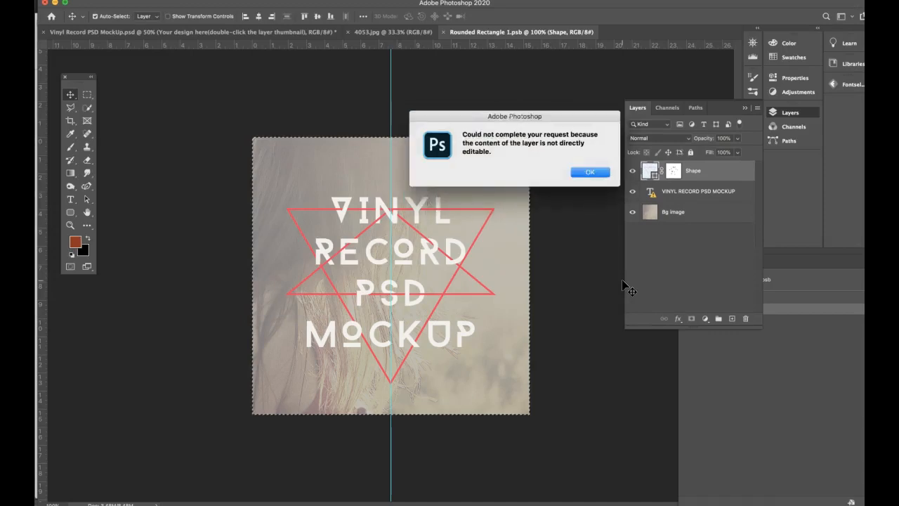
pyautogui.click(587, 174)
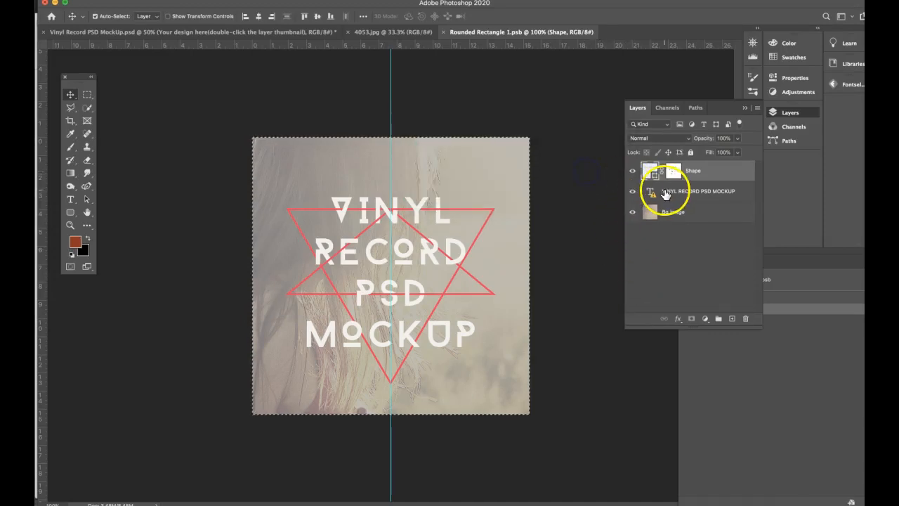
# - Delete the VINYL RECORD PSD MOCKUP text layer and the Bg image layer from the smart object
pyautogui.click(667, 192)
pyautogui.click(745, 318)
pyautogui.click(592, 176)
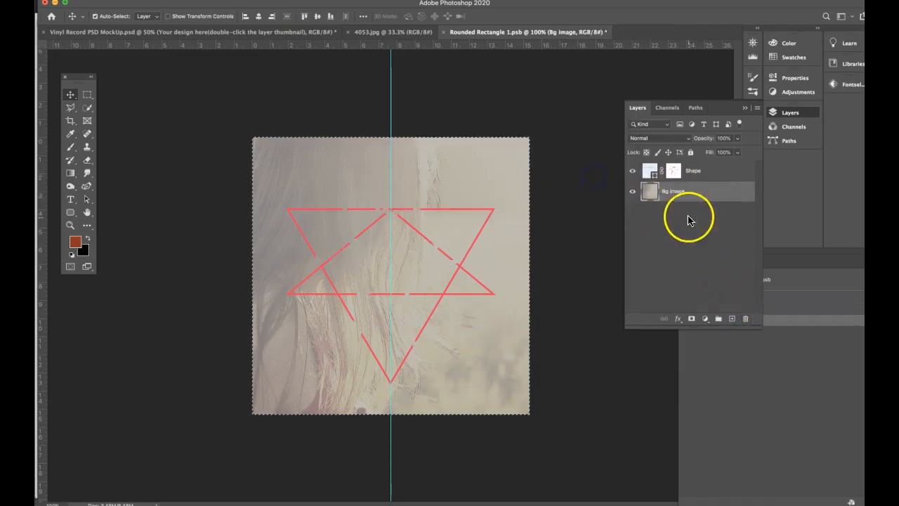
pyautogui.click(745, 318)
pyautogui.click(604, 174)
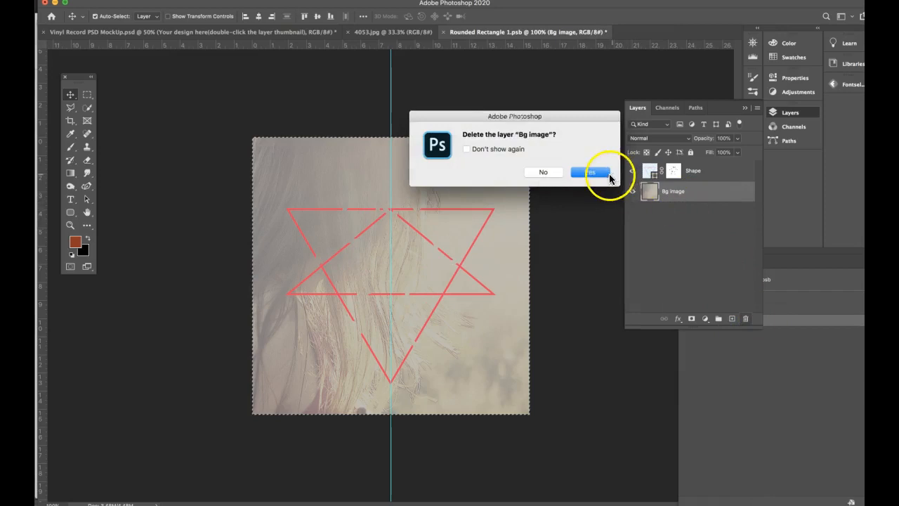
pyautogui.click(663, 176)
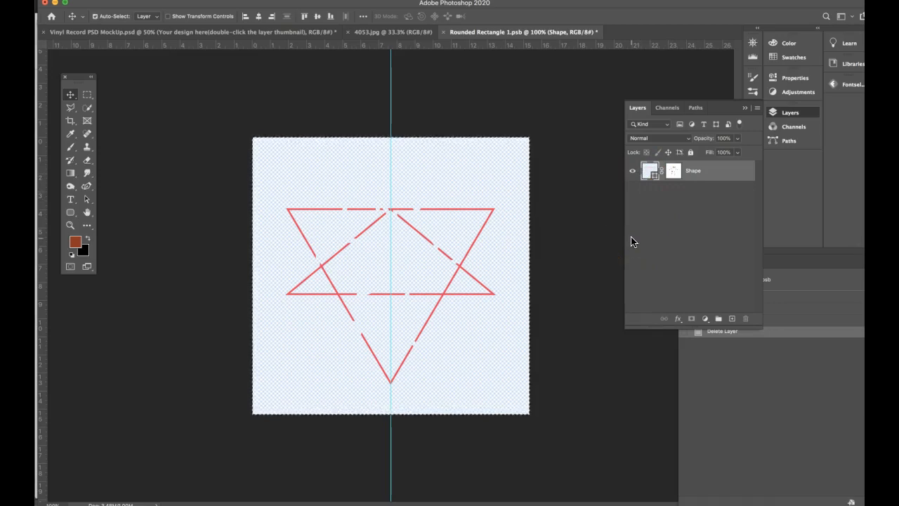
# - Duplicate the Background layer of 4053.jpg twice and paste a further full copy of the cloud photo above the duplicates
pyautogui.click(373, 32)
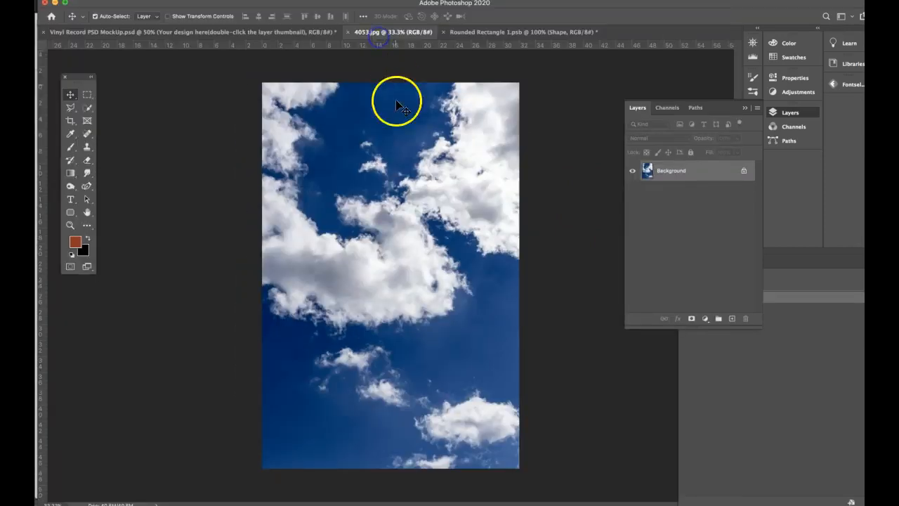
pyautogui.hotkey('ctrl', 'j')
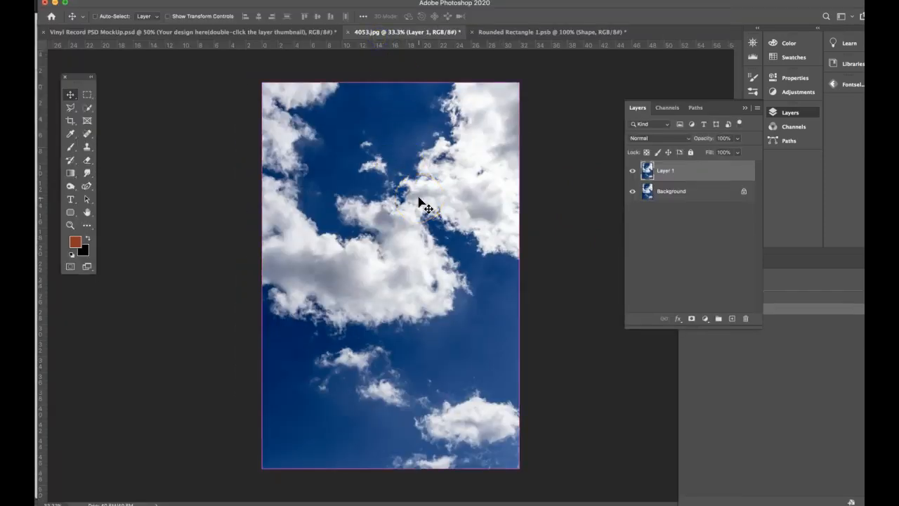
pyautogui.hotkey('ctrl', 'j')
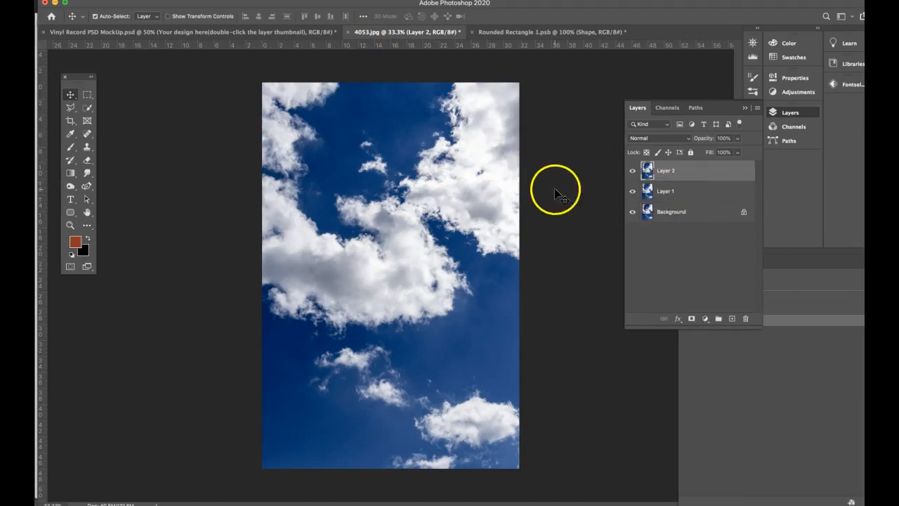
pyautogui.hotkey('ctrl', 'a')
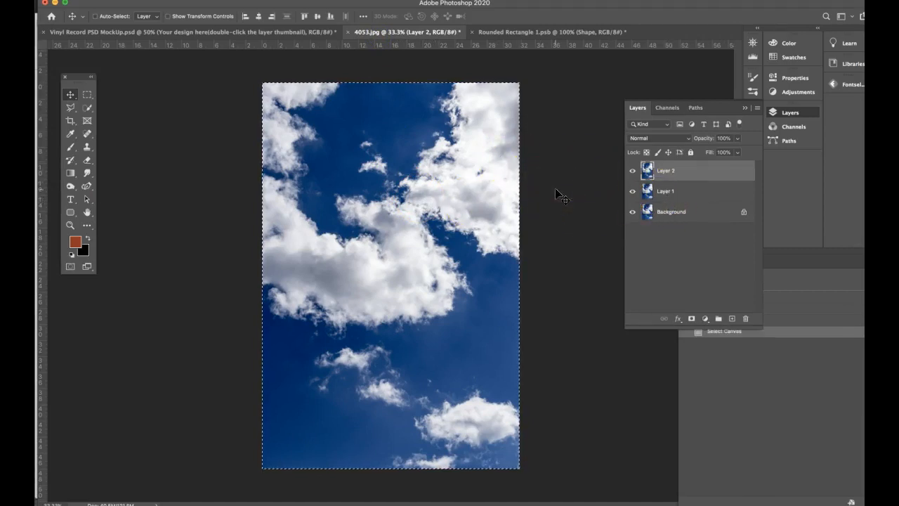
pyautogui.hotkey('ctrl', 'v')
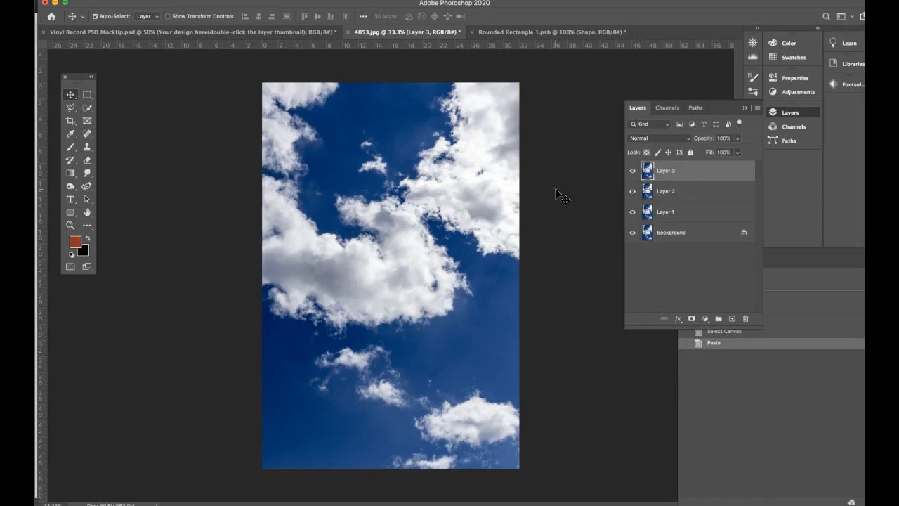
# - Copy the entire cloud photo from 4053.jpg and paste it at full size into Rounded Rectangle 1.psb
pyautogui.hotkey('ctrl', 'a')
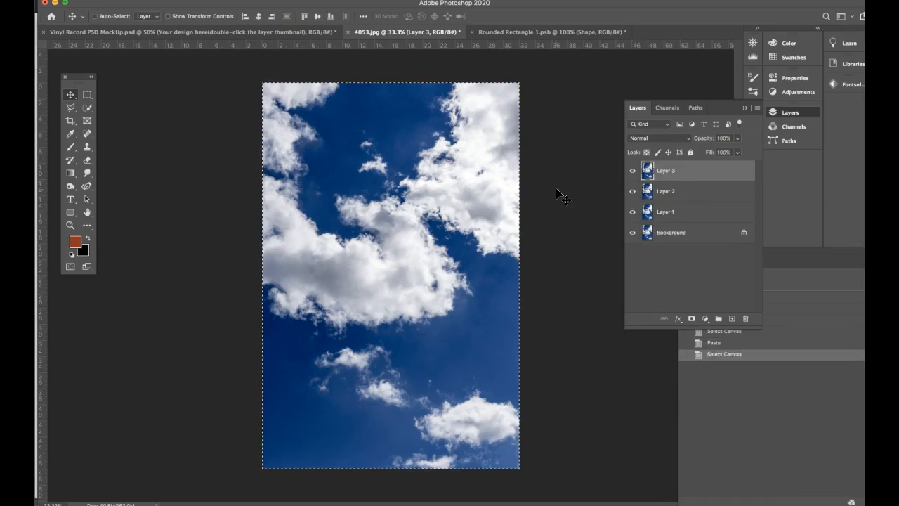
pyautogui.click(515, 33)
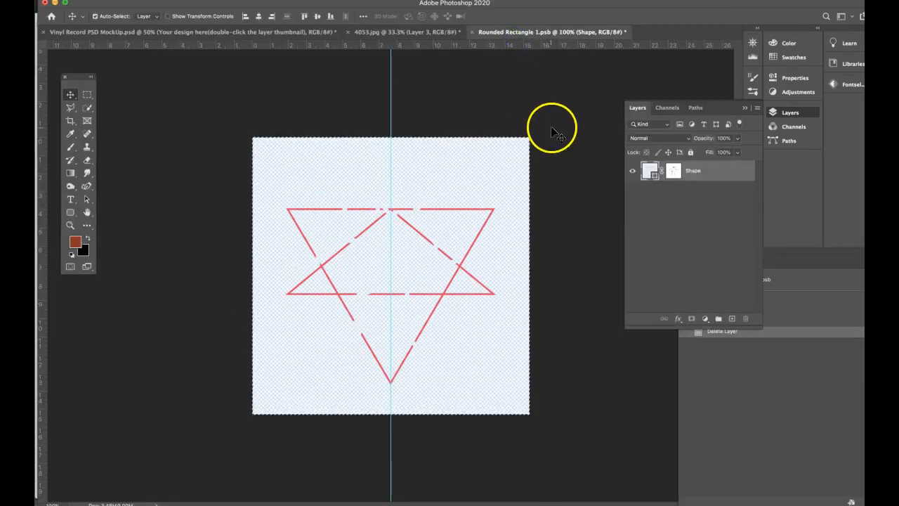
pyautogui.hotkey('ctrl', 'v')
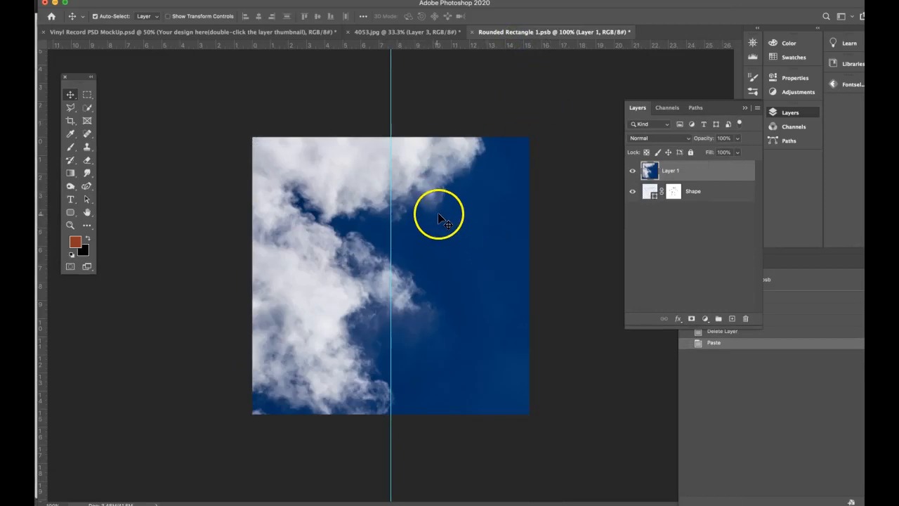
# - Copy the whole square canvas of Rounded Rectangle 1.psb and paste it into 4053.jpg as a size reference
pyautogui.click(378, 32)
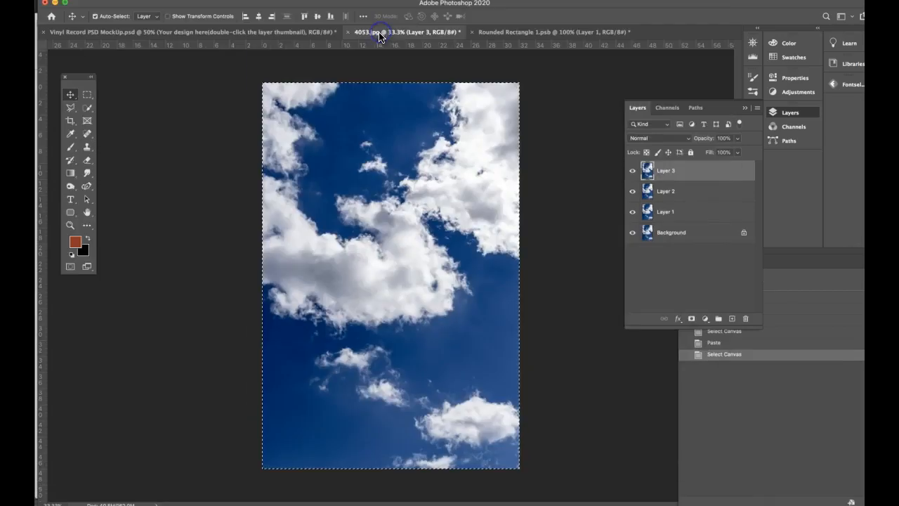
pyautogui.click(484, 32)
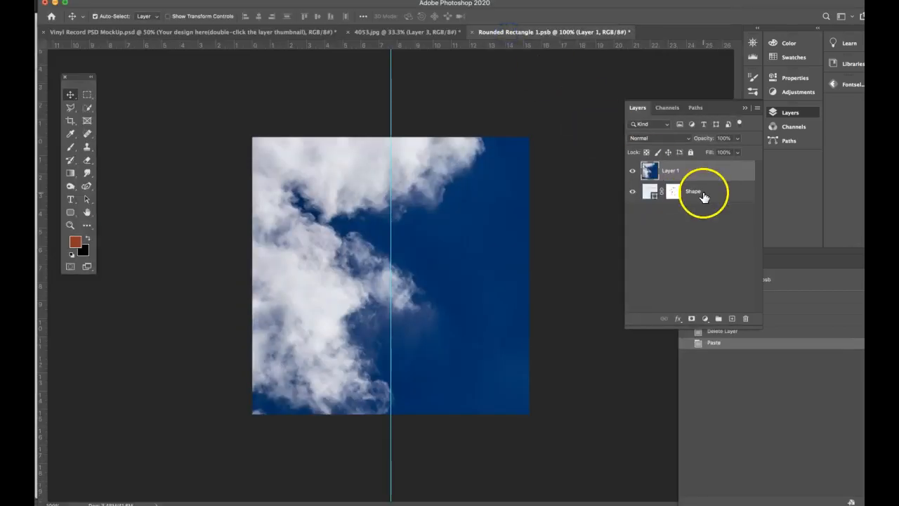
pyautogui.press('super+a')
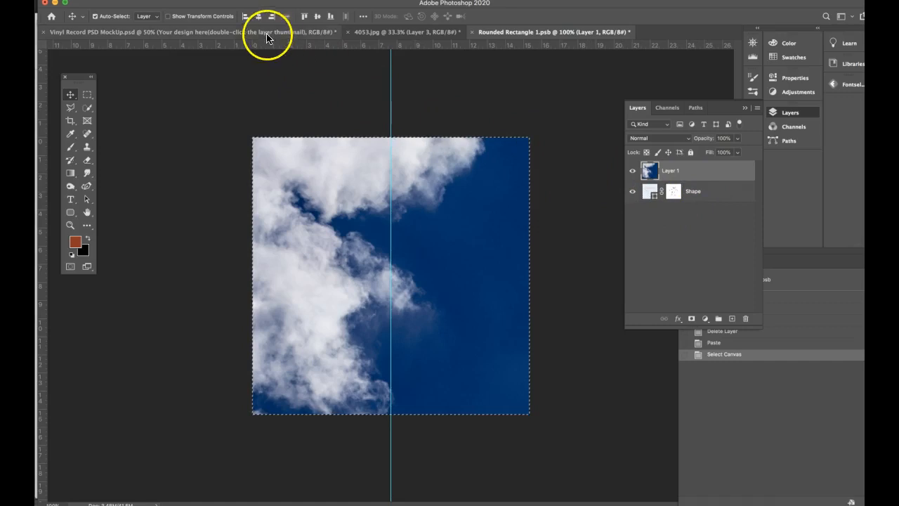
pyautogui.click(381, 33)
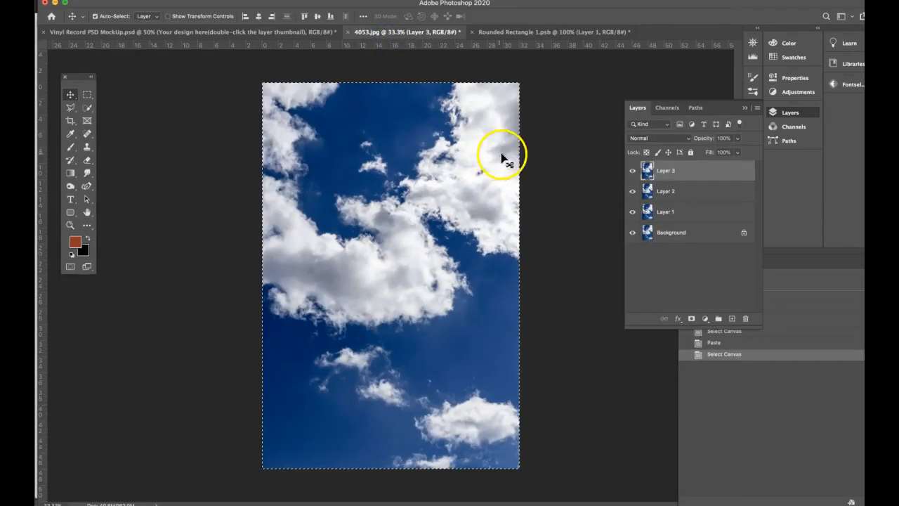
pyautogui.press('super+v')
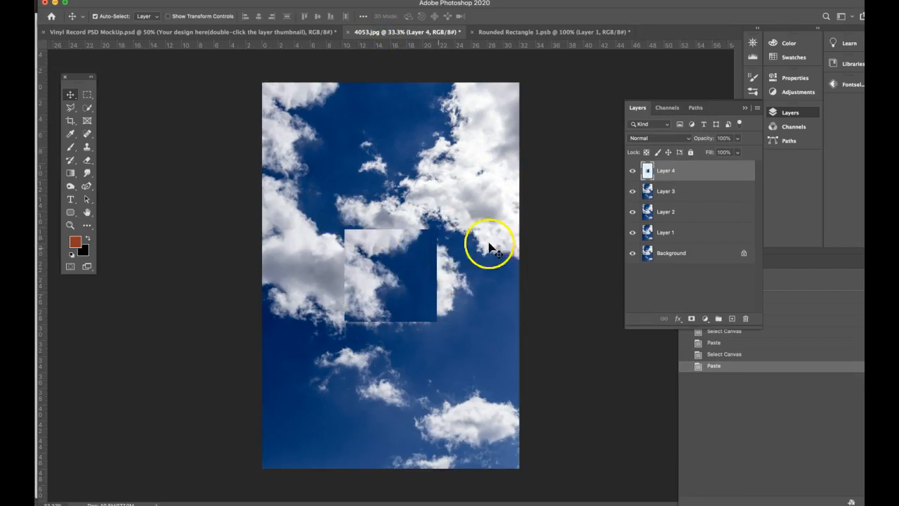
# - Scale Layer 3 of 4053.jpg down around the pasted square, to about 40.6% width and 37% height
pyautogui.click(703, 196)
pyautogui.press('super+a')
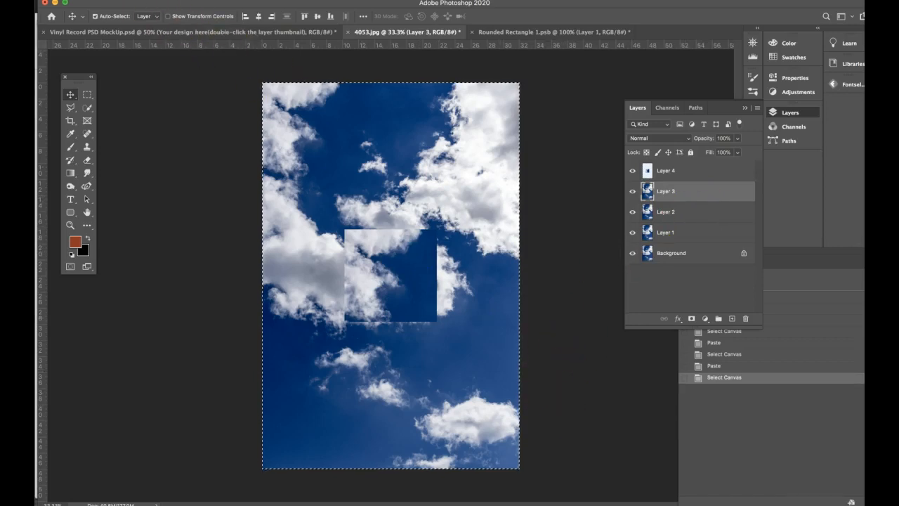
pyautogui.click(138, 1)
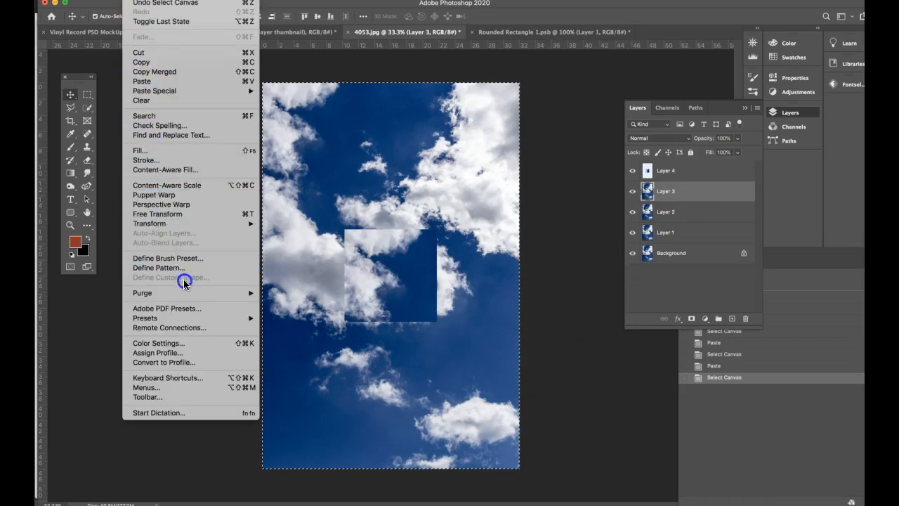
pyautogui.moveTo(172, 224)
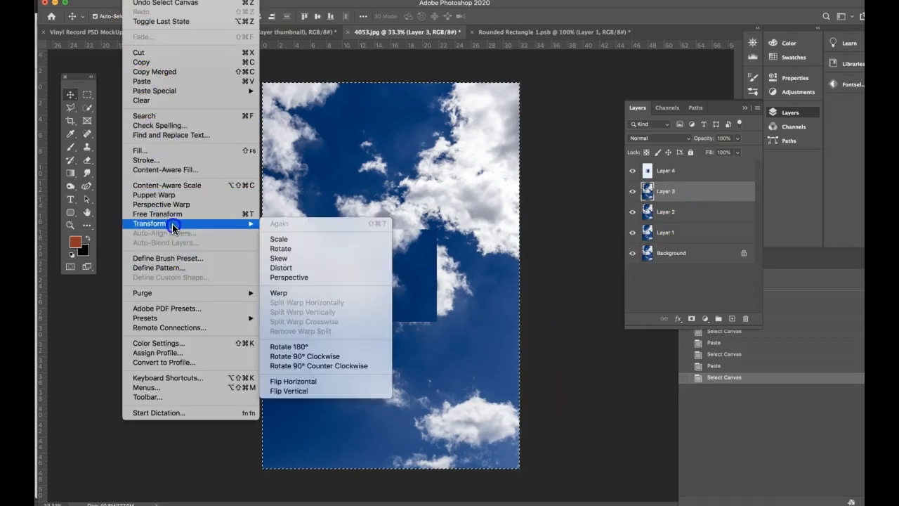
pyautogui.click(280, 239)
pyautogui.moveTo(516, 467); pyautogui.dragTo(441, 321)
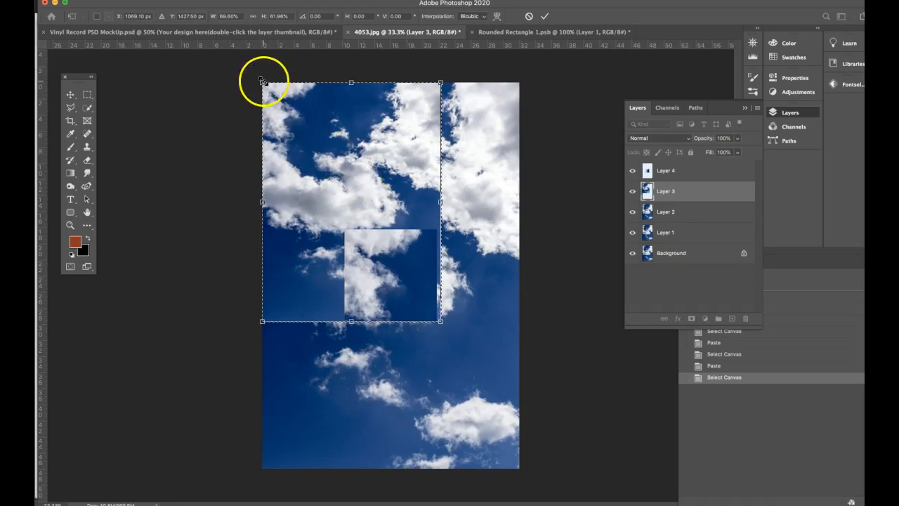
pyautogui.moveTo(265, 84); pyautogui.dragTo(337, 179)
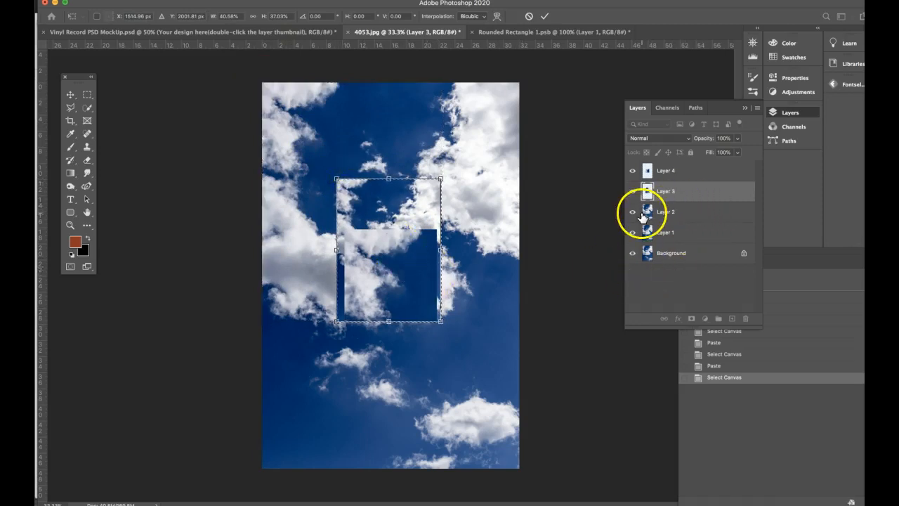
pyautogui.press('Return')
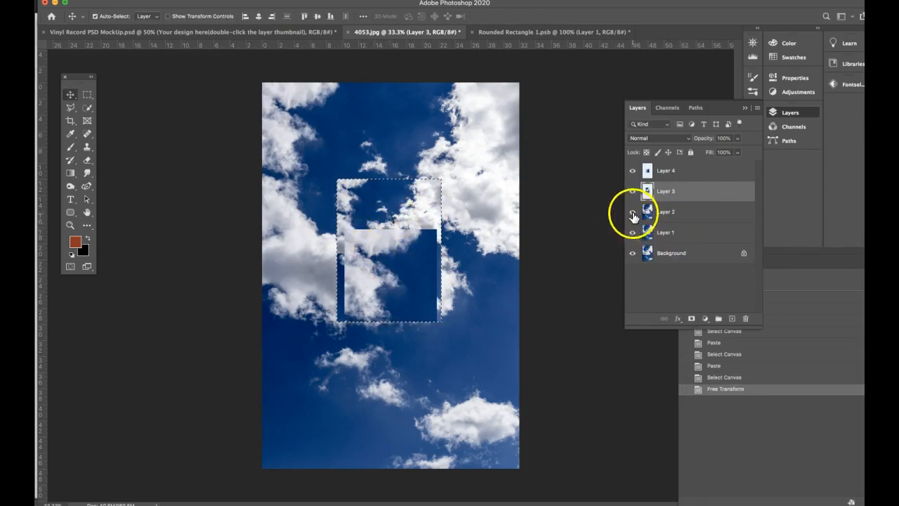
# - Hide Layer 2, Layer 1 and Background in 4053.jpg, and paste the scaled cloud photo into Rounded Rectangle 1.psb
pyautogui.moveTo(632, 212); pyautogui.dragTo(635, 278)
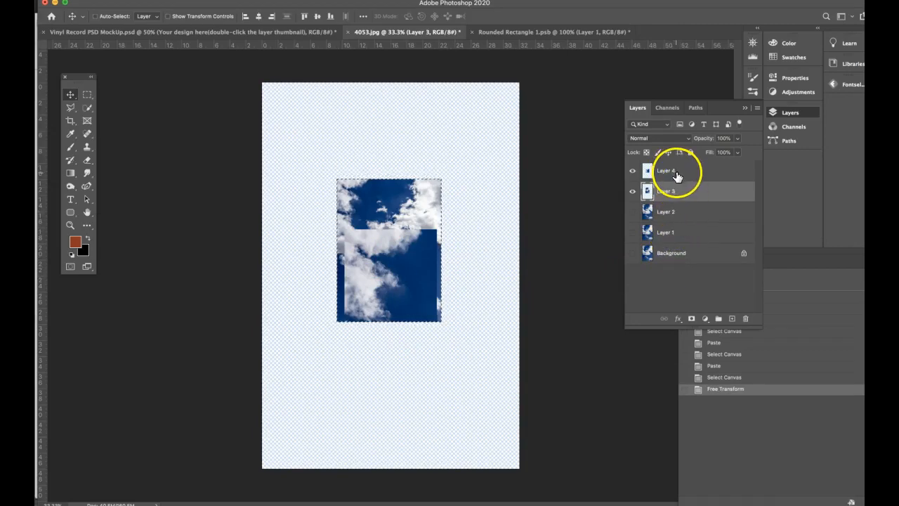
pyautogui.click(516, 33)
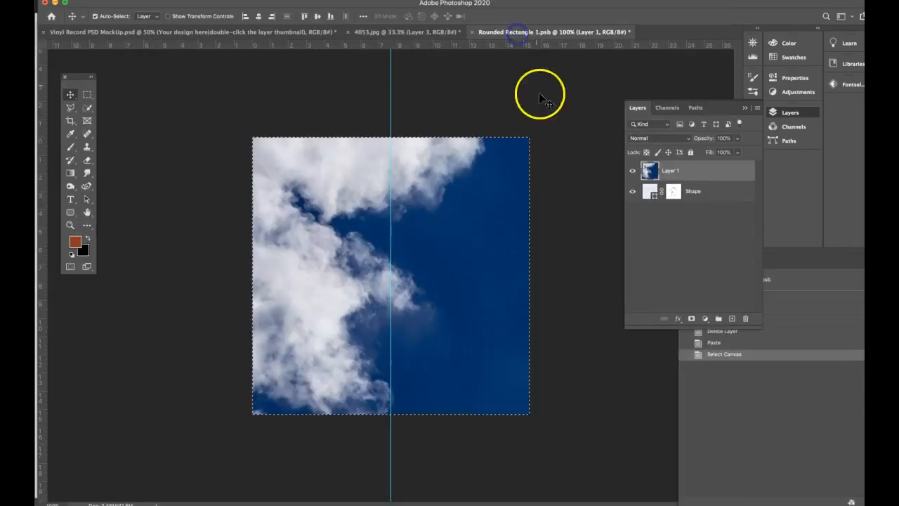
pyautogui.press('super+v')
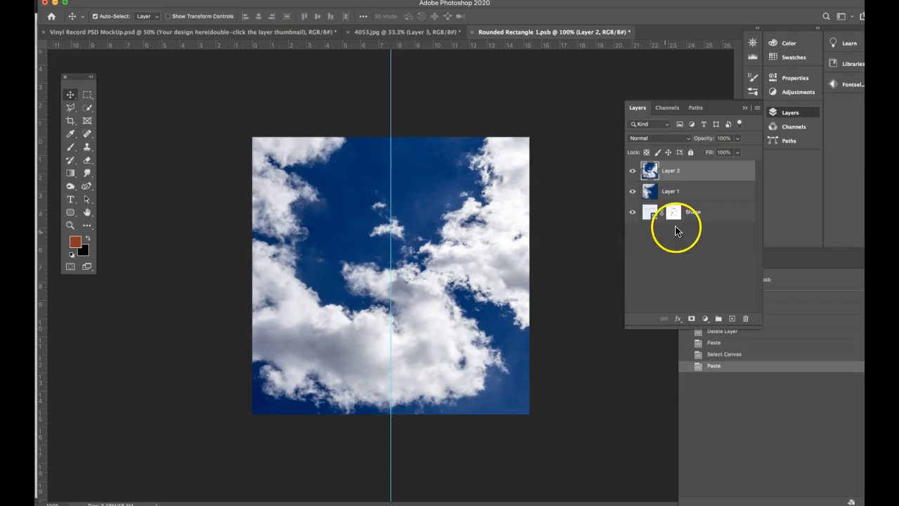
# - Save and close Rounded Rectangle 1.psb, and return to the Vinyl Record PSD MockUp.psd document
pyautogui.click(474, 32)
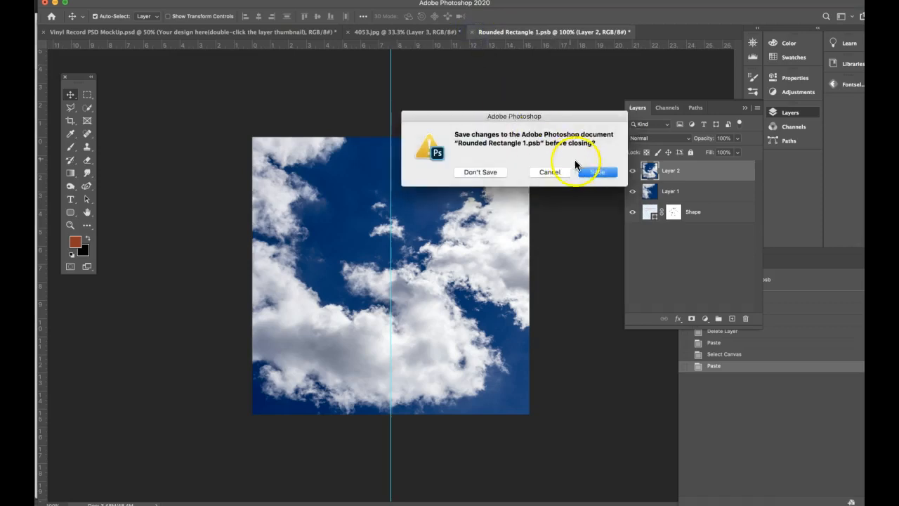
pyautogui.click(607, 175)
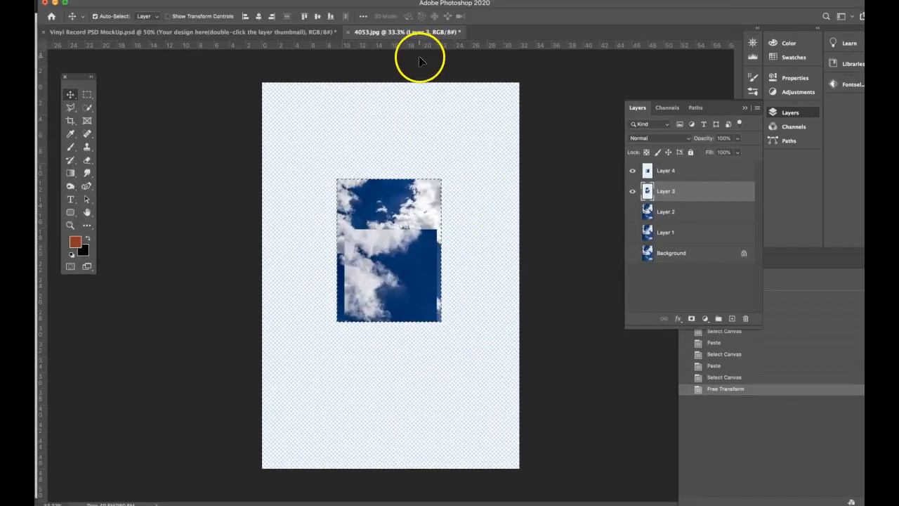
pyautogui.click(289, 33)
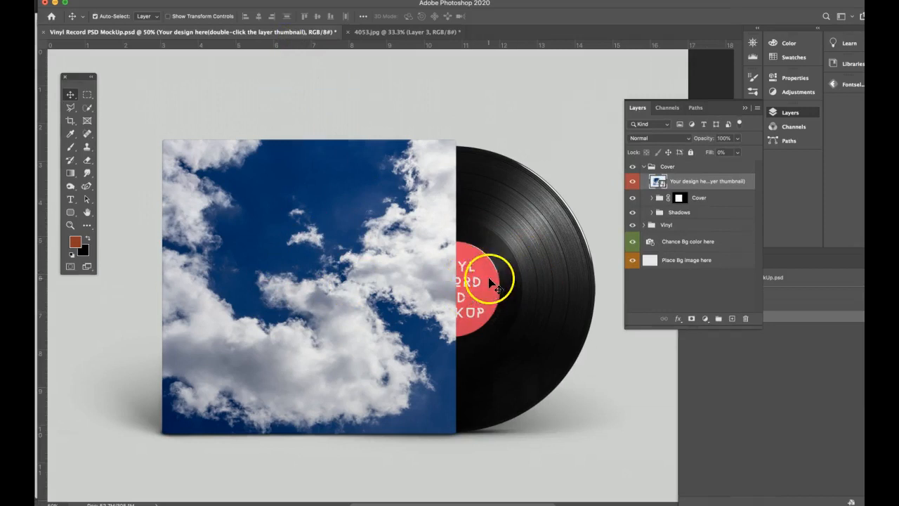
# - Open the contents of the Vinyl group's "Your design here" smart object, leaving the missing BaronNeue font unresolved
pyautogui.click(645, 226)
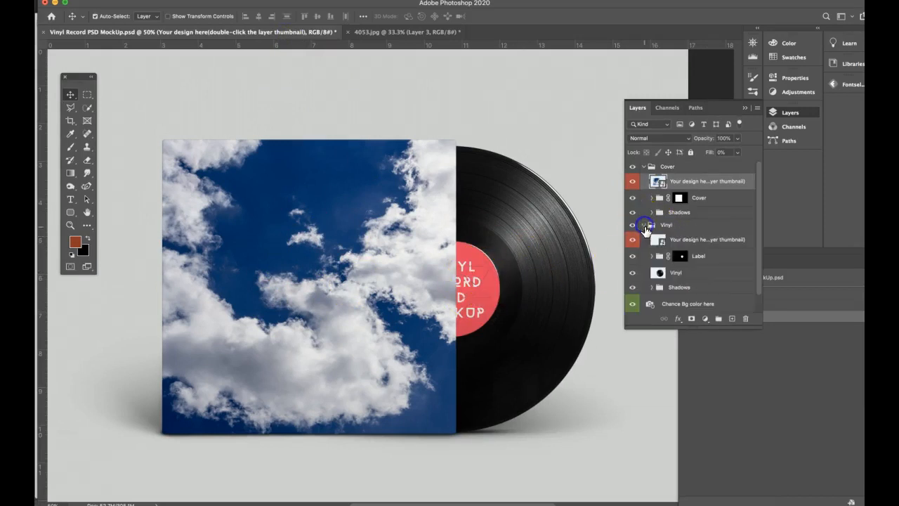
pyautogui.scroll(-1, 719, 245)
pyautogui.doubleClick(720, 245)
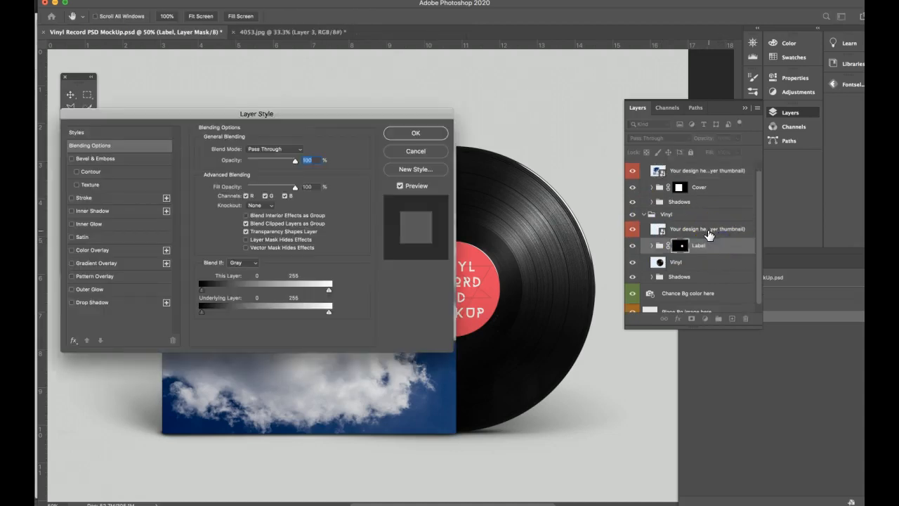
pyautogui.click(416, 151)
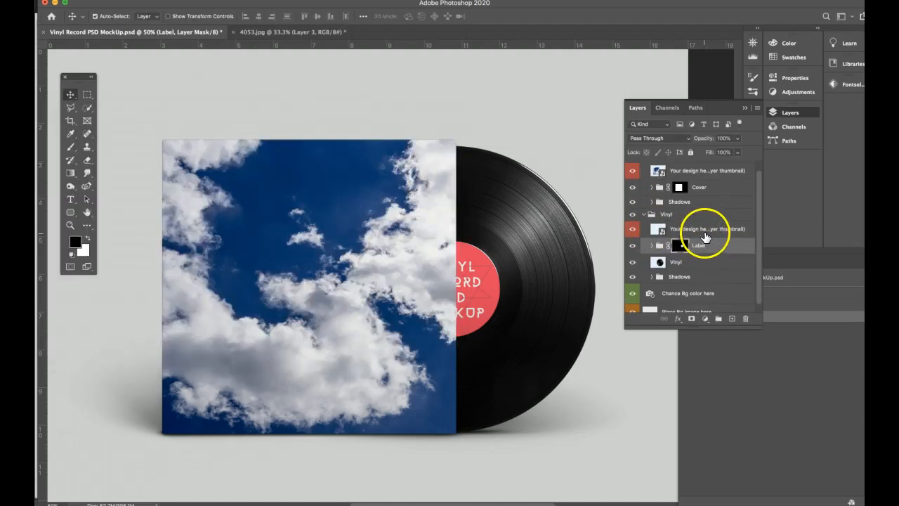
pyautogui.doubleClick(705, 232)
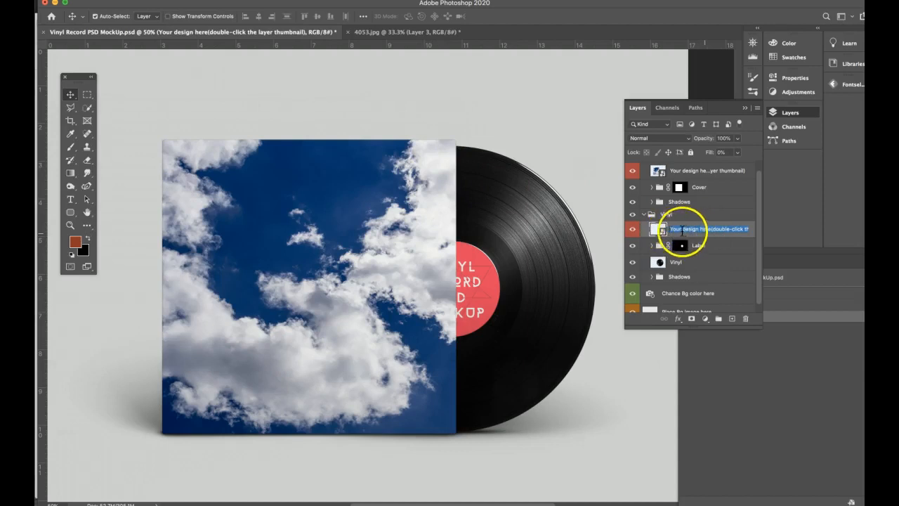
pyautogui.doubleClick(658, 230)
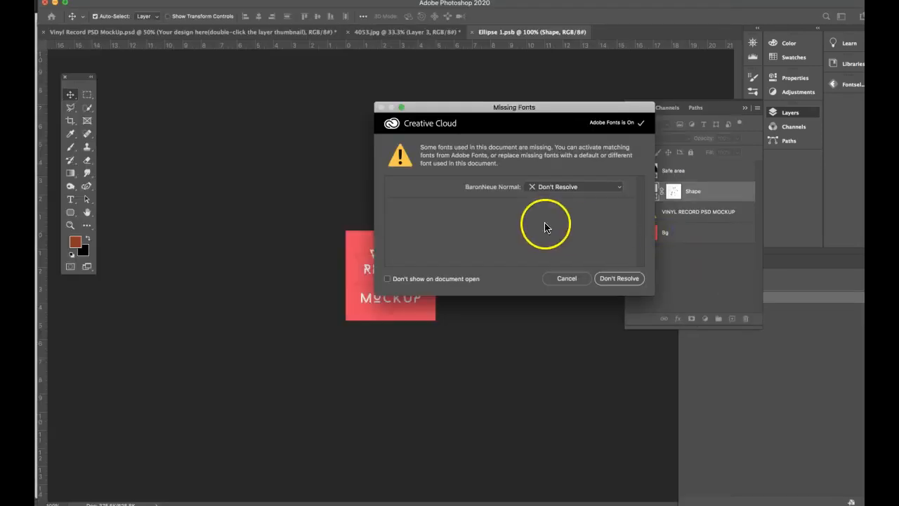
pyautogui.click(612, 279)
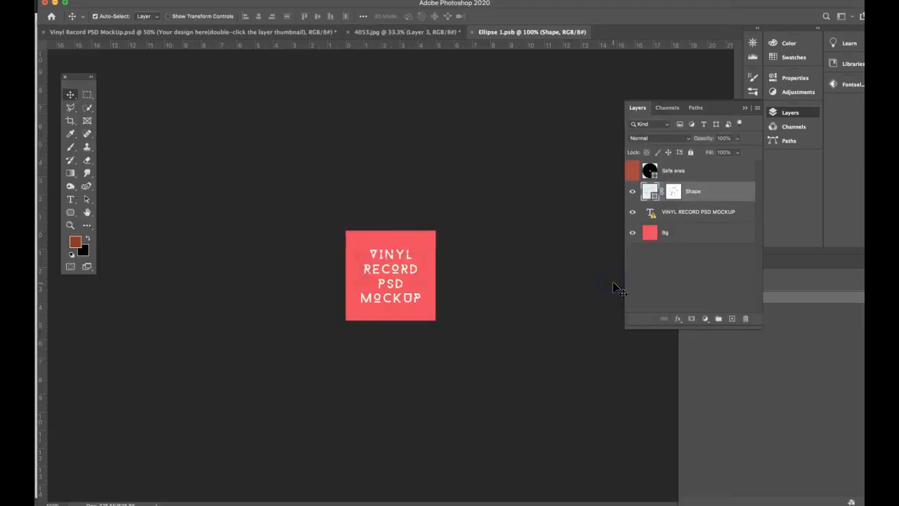
# - Paste the cloud photo over the label artwork in Ellipse 1.psb, and save and close that file
pyautogui.press('super+v')
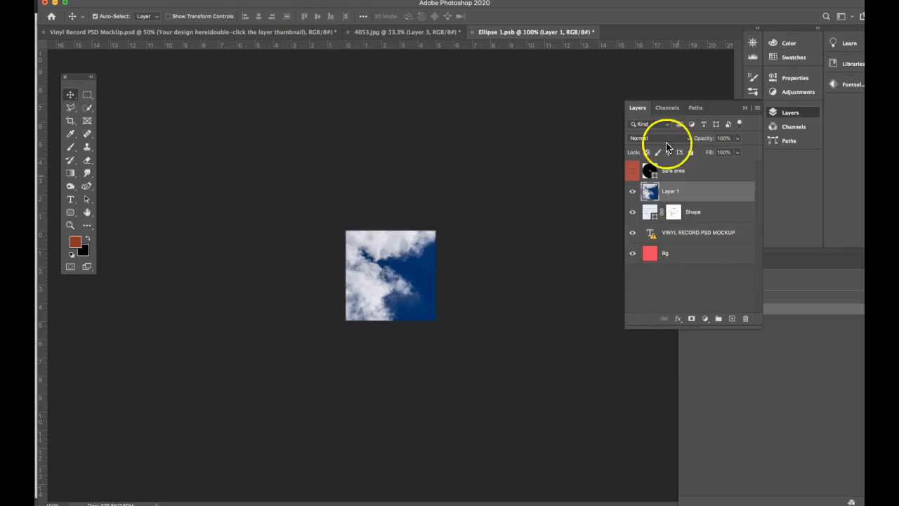
pyautogui.click(474, 31)
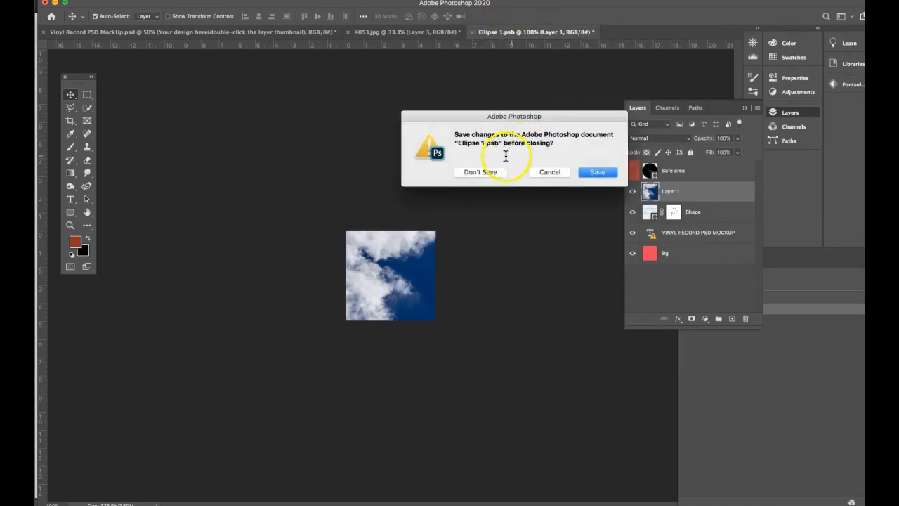
pyautogui.click(598, 172)
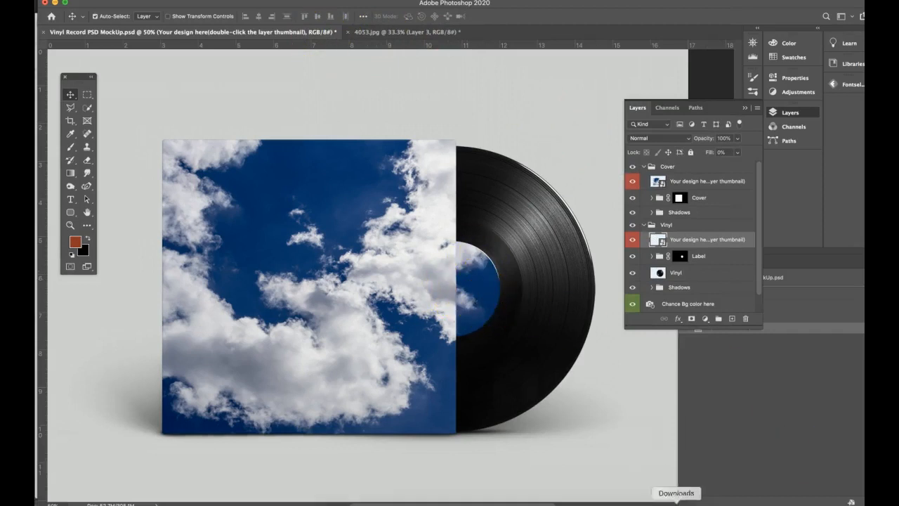
# - Find 183.psd in the mockup-top-vie...cord-with-cover folder of the Downloads folder in Finder, and open it in Photoshop
pyautogui.hscroll(-1, 847, 465)
pyautogui.click(863, 431)
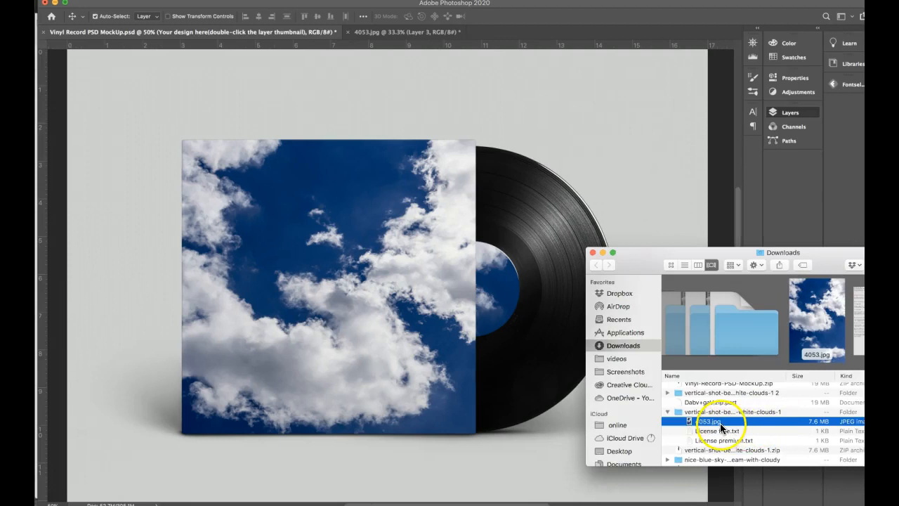
pyautogui.scroll(5, 720, 426)
pyautogui.scroll(5, 719, 424)
pyautogui.click(665, 408)
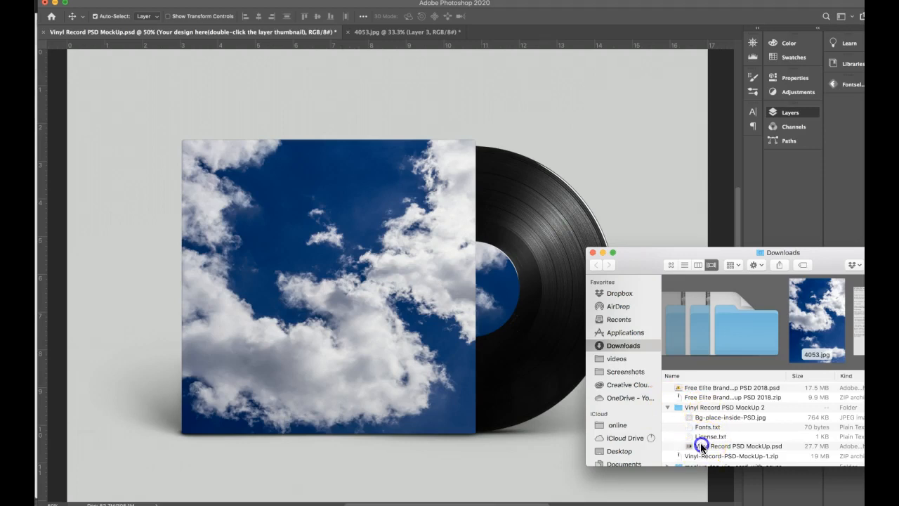
pyautogui.click(701, 447)
pyautogui.scroll(-3, 700, 443)
pyautogui.click(667, 424)
pyautogui.scroll(-2, 717, 430)
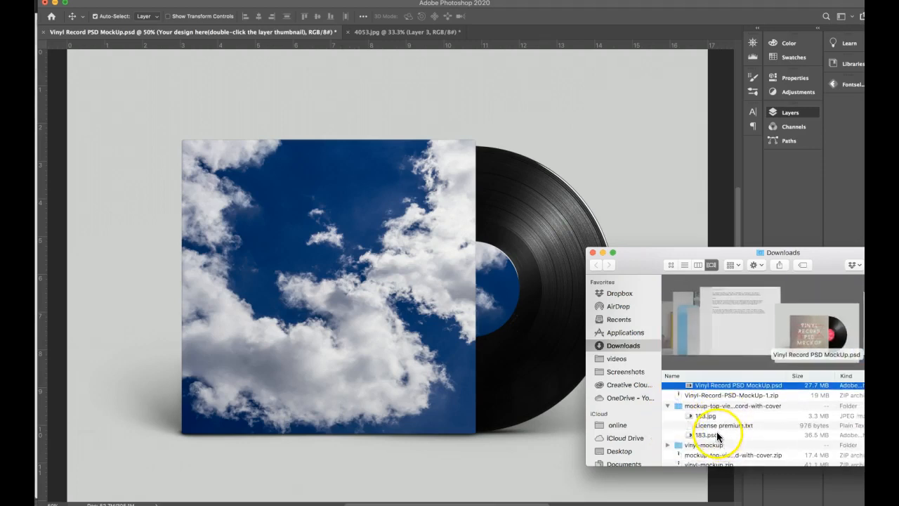
pyautogui.click(706, 435)
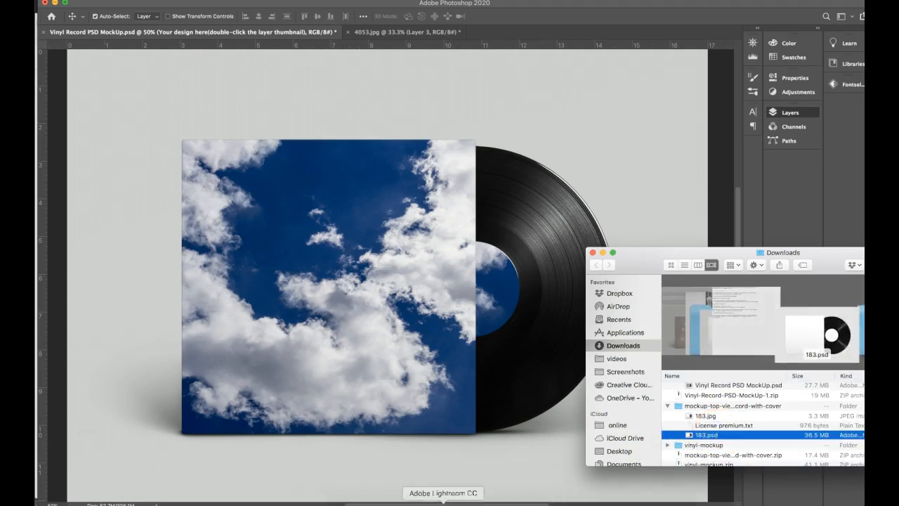
pyautogui.moveTo(706, 435); pyautogui.dragTo(428, 504)
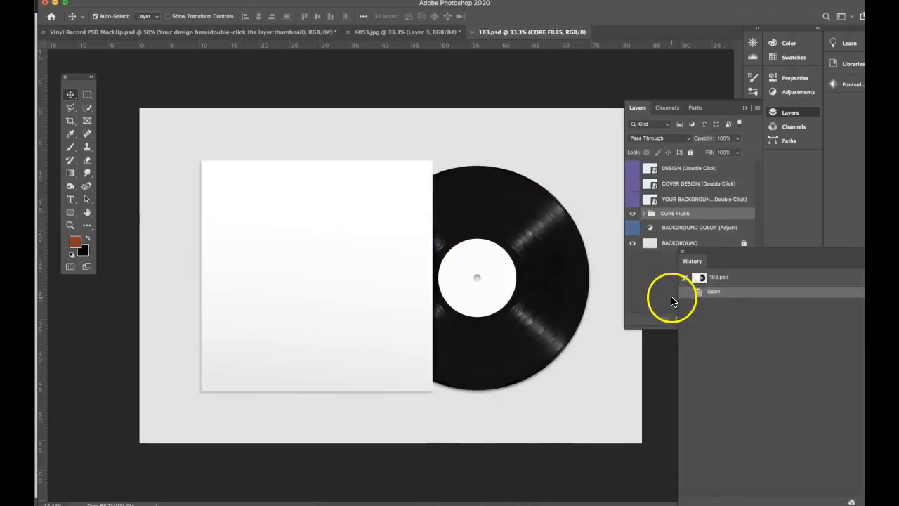
# - Resize the 183.psd image to 17 inches wide at a resolution of 300 pixels/inch, with resampling on
pyautogui.click(651, 298)
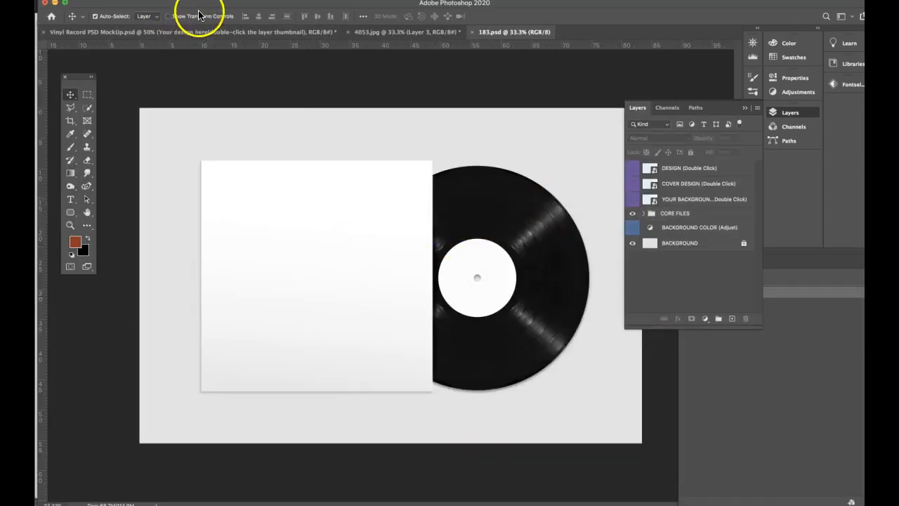
pyautogui.click(154, 0)
pyautogui.click(177, 68)
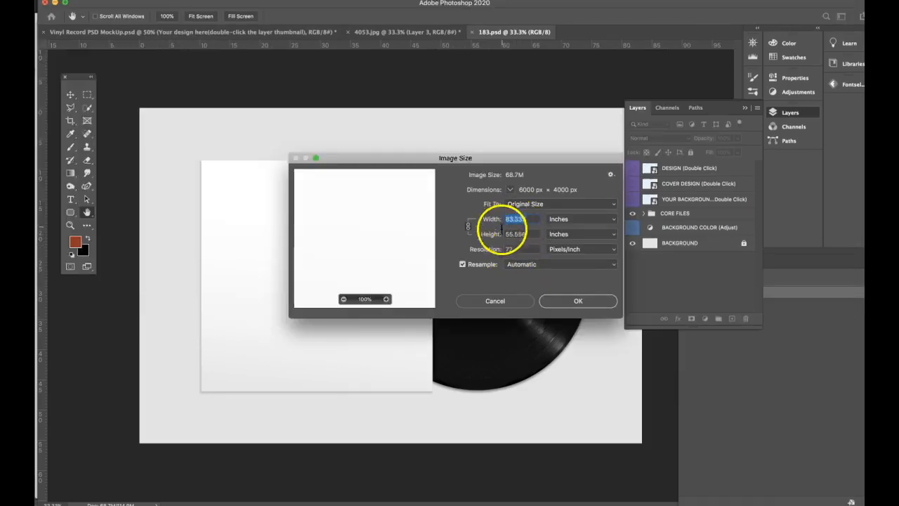
pyautogui.click(486, 249)
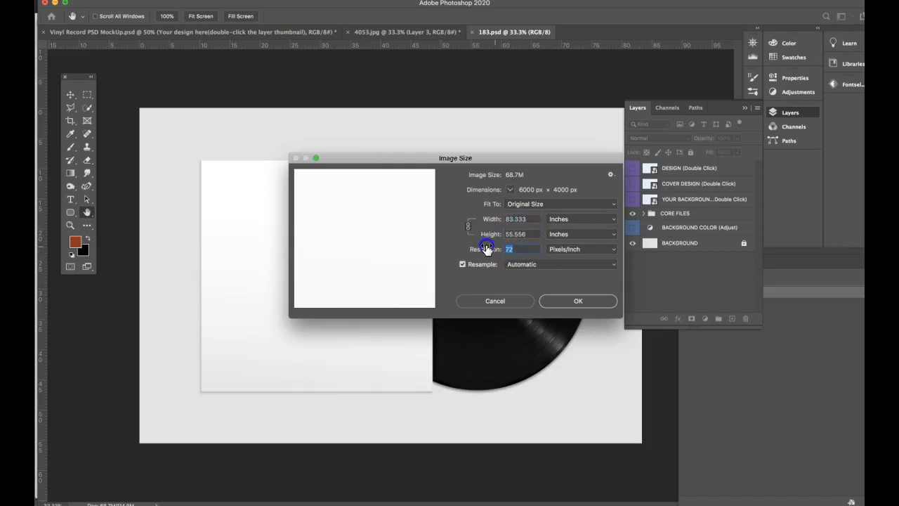
pyautogui.write('300')
pyautogui.click(529, 218)
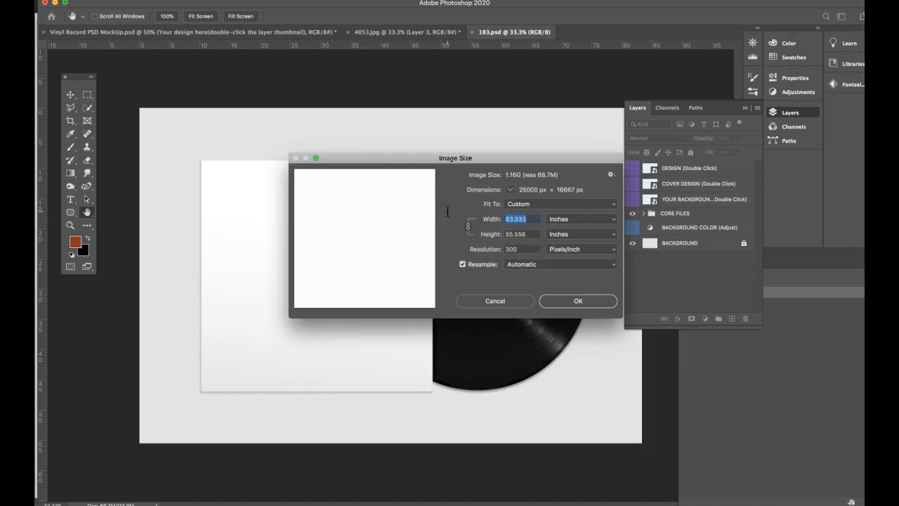
pyautogui.write('17')
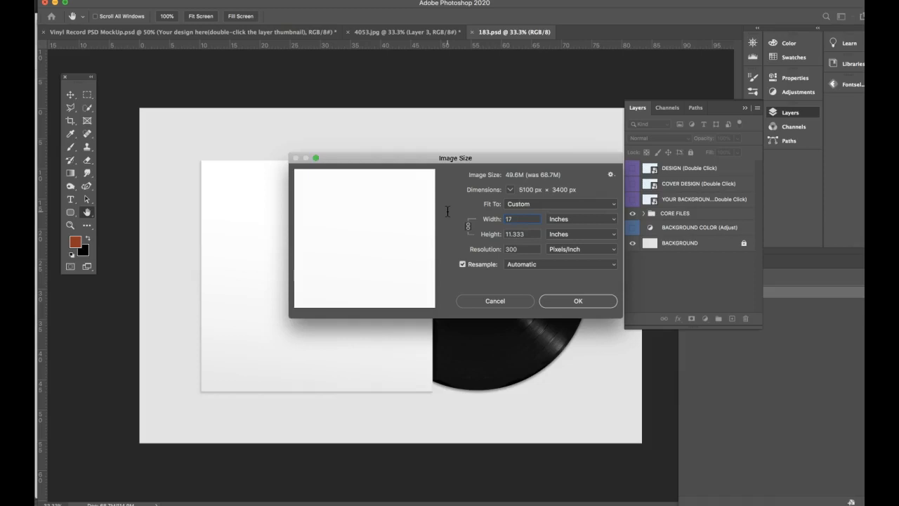
pyautogui.click(582, 302)
pyautogui.press('v')
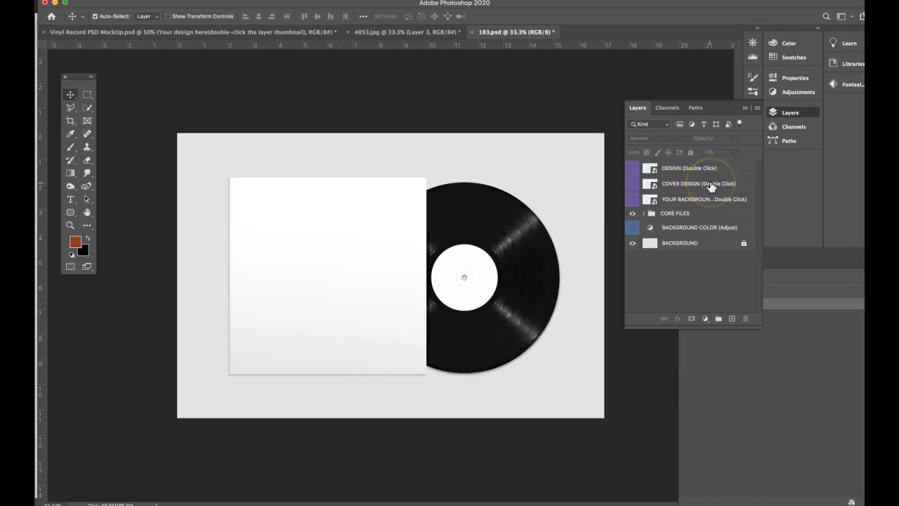
# - Open the contents of the COVER DESIGN smart object in 183.psd and paste the previously copied small cloud photo into it
pyautogui.doubleClick(653, 186)
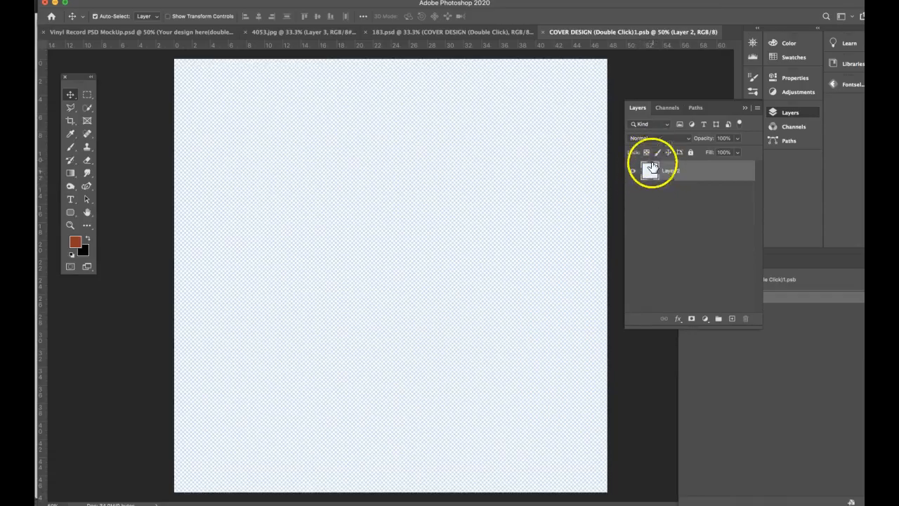
pyautogui.click(542, 32)
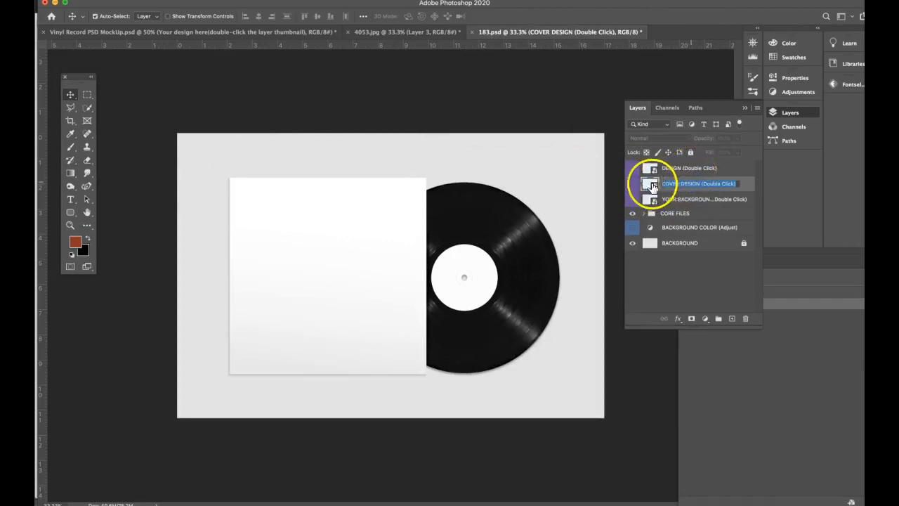
pyautogui.doubleClick(653, 186)
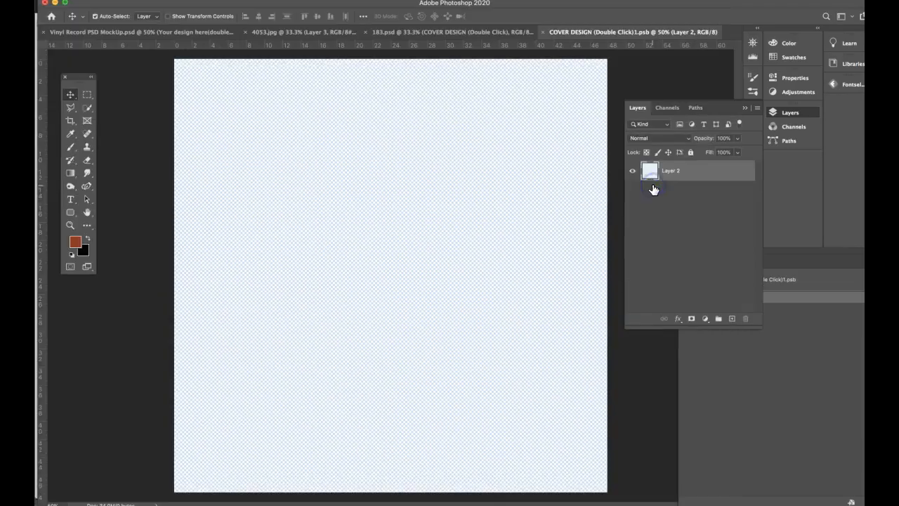
pyautogui.press('super+v')
pyautogui.click(379, 195)
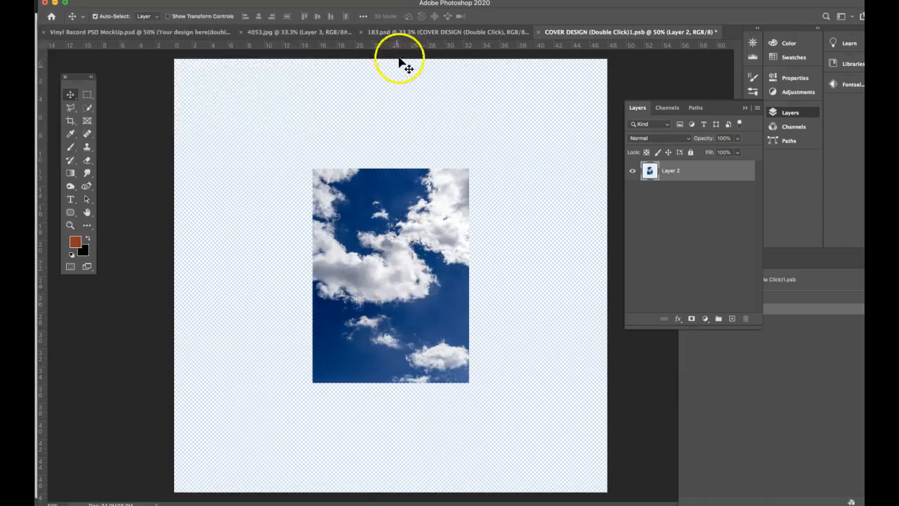
# - In 4053.jpg, hide Layer 3 and Layer 4, and select and show Layer 2
pyautogui.click(400, 31)
pyautogui.click(330, 33)
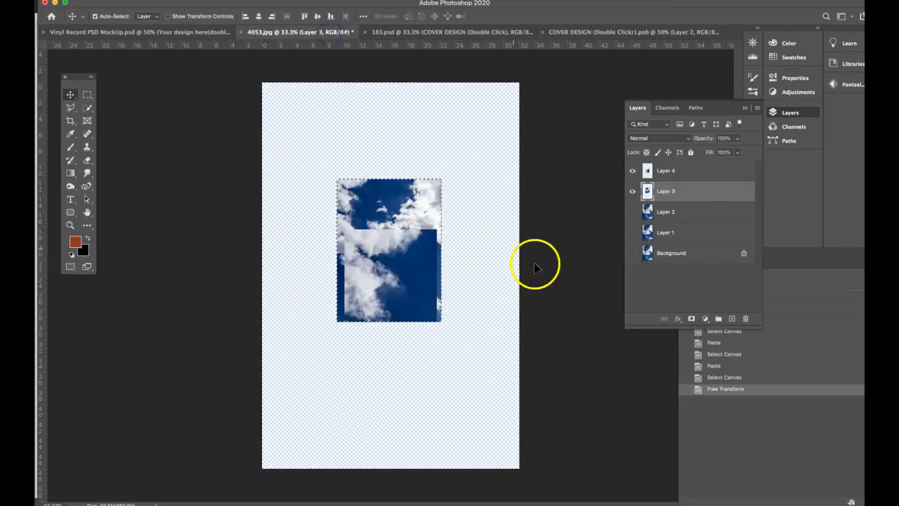
pyautogui.click(632, 191)
pyautogui.click(631, 171)
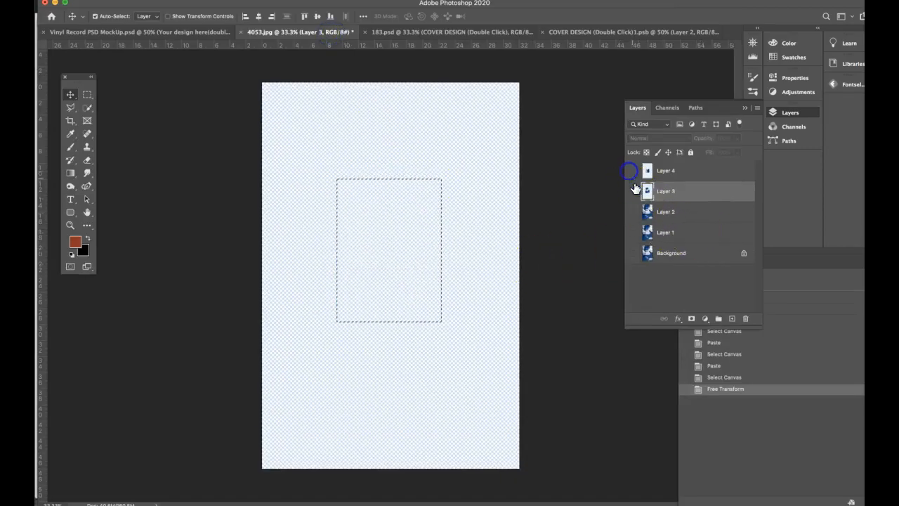
pyautogui.click(689, 218)
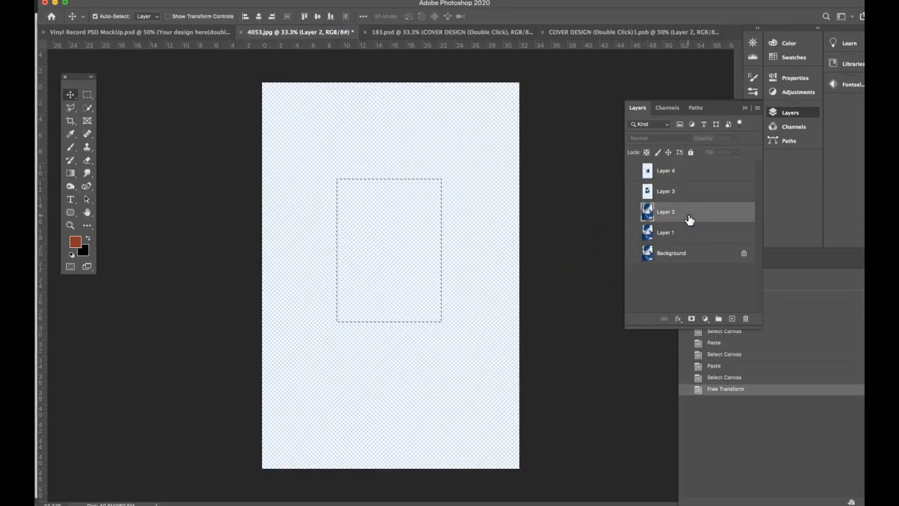
pyautogui.click(633, 211)
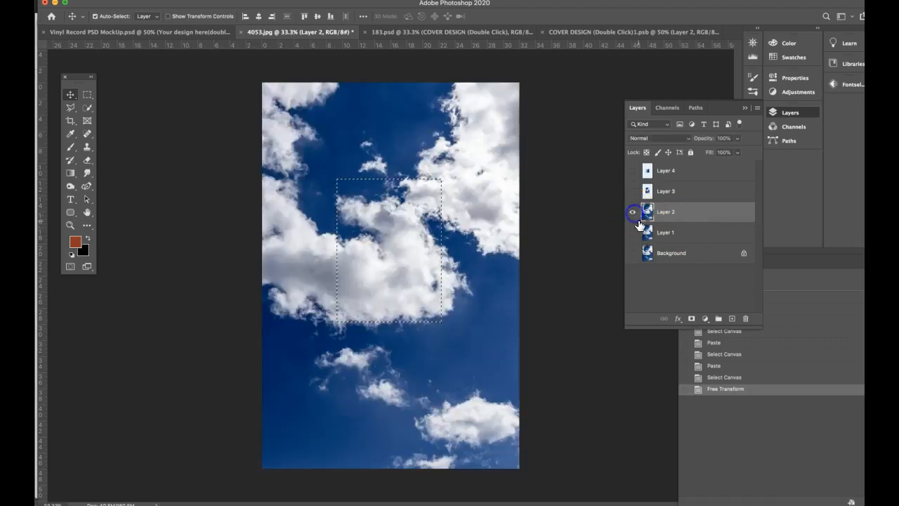
# - Copy the entire Layer 2 photo and paste it into COVER DESIGN (Double Click)1.psb
pyautogui.press('super+a')
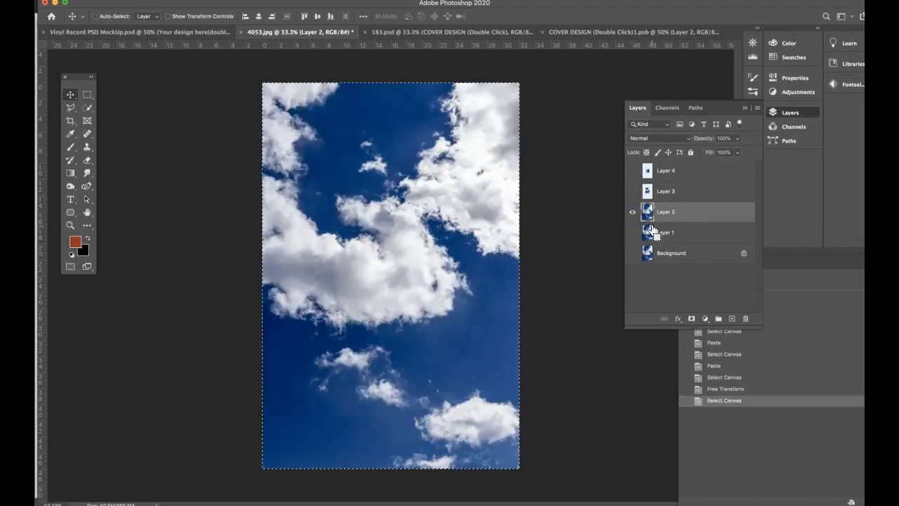
pyautogui.moveTo(653, 231); pyautogui.dragTo(606, 80)
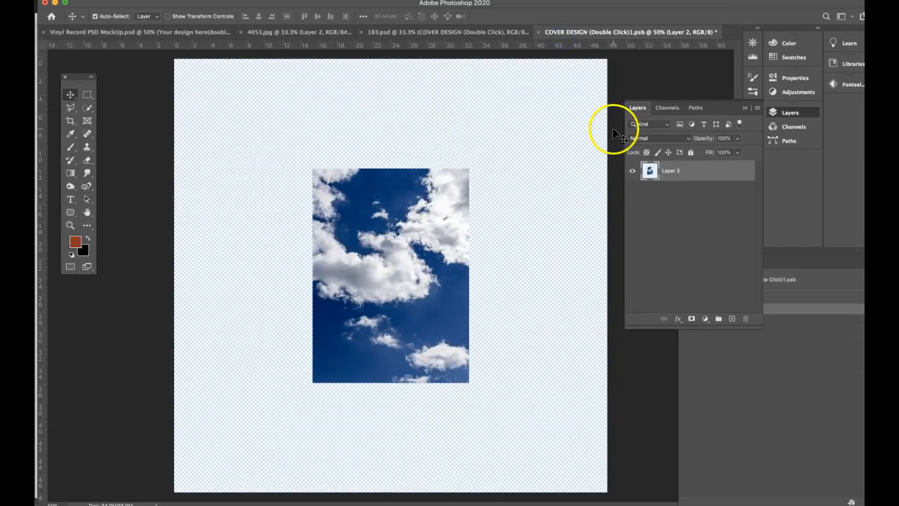
pyautogui.press('super+v')
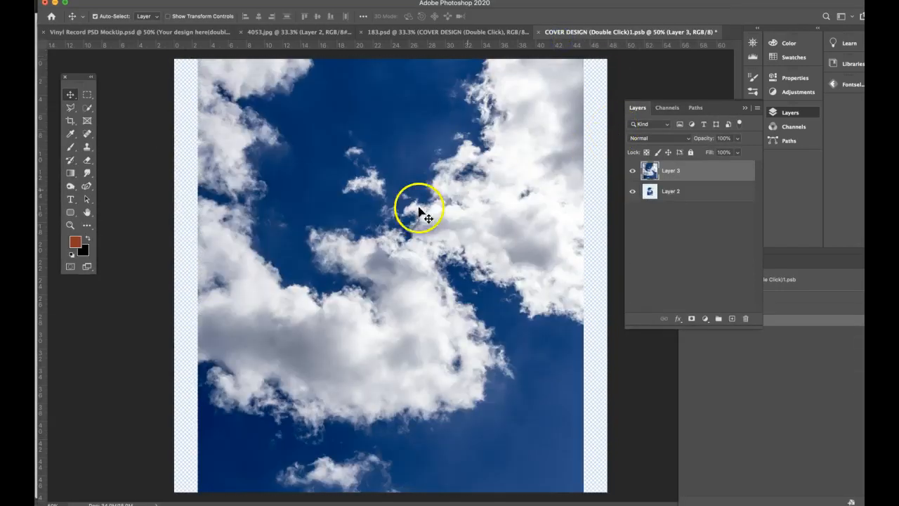
# - Scale the pasted cloud photo to about 112% width and 106% height to span the canvas, and shift it upward
pyautogui.press('super+minus')
pyautogui.press('super+minus')
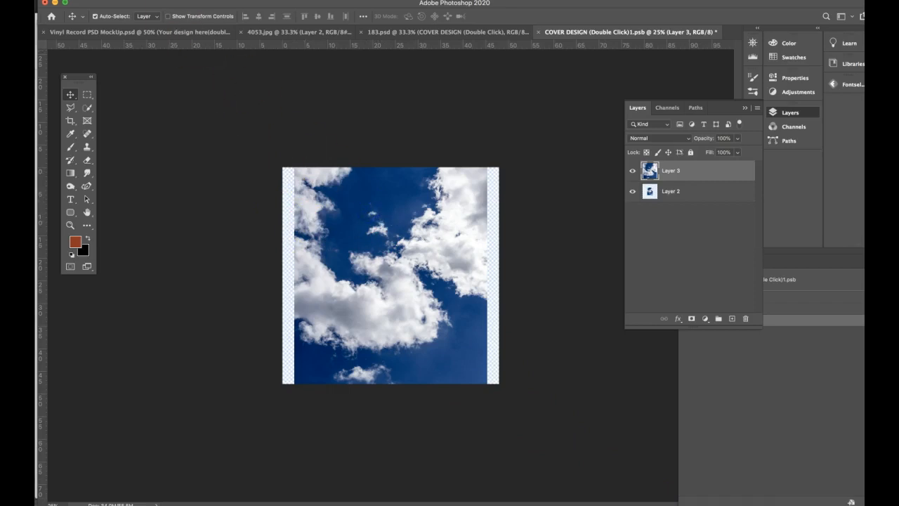
pyautogui.click(159, 0)
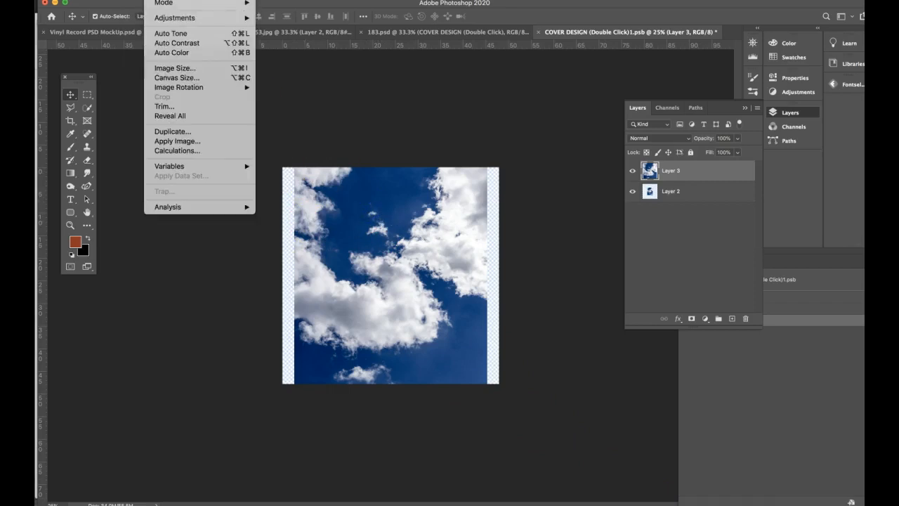
pyautogui.moveTo(144, 4)
pyautogui.moveTo(155, 224)
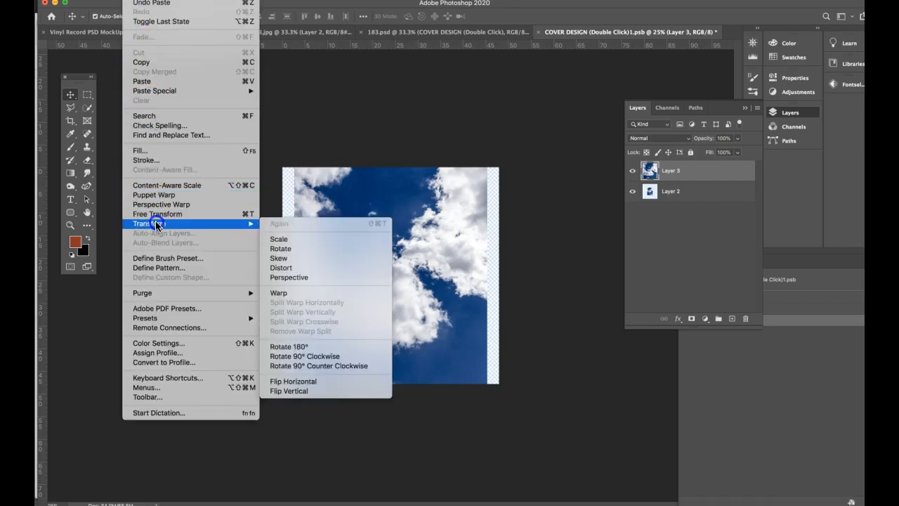
pyautogui.click(279, 239)
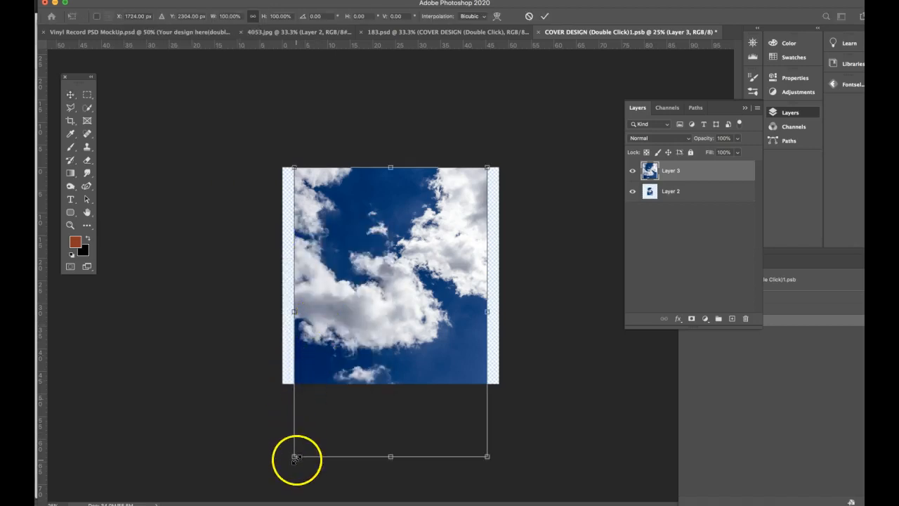
pyautogui.moveTo(294, 457); pyautogui.dragTo(283, 466)
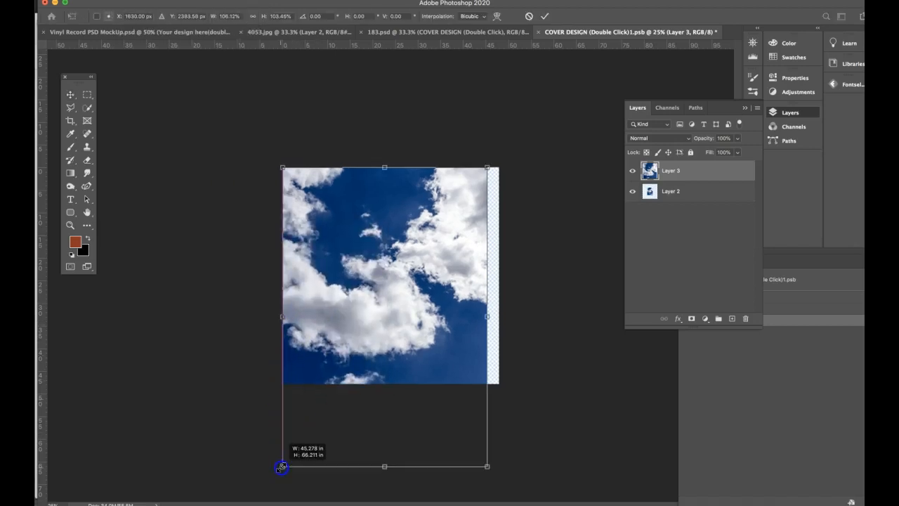
pyautogui.moveTo(487, 466); pyautogui.dragTo(499, 473)
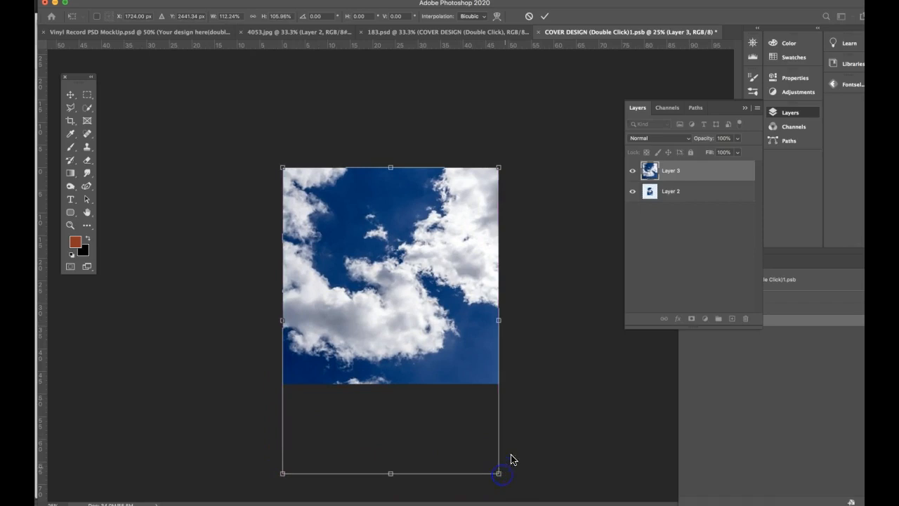
pyautogui.moveTo(417, 335); pyautogui.dragTo(413, 279)
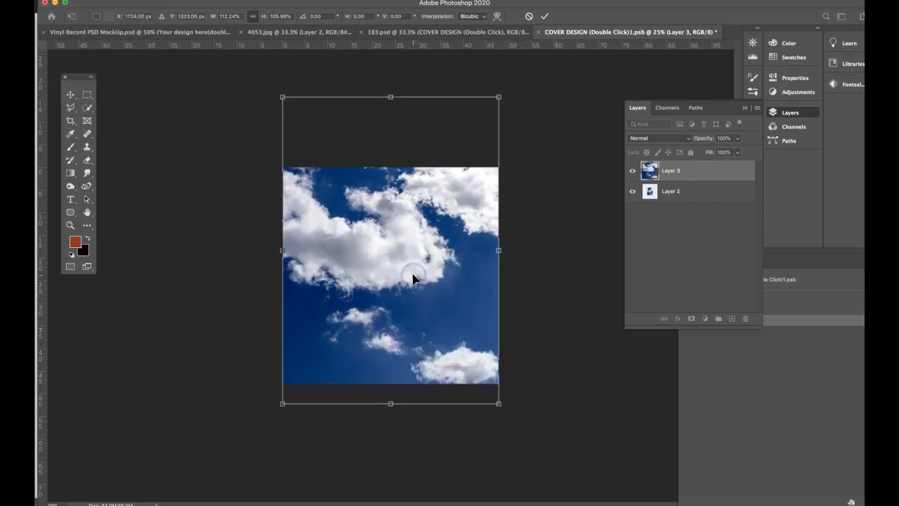
pyautogui.press('Return')
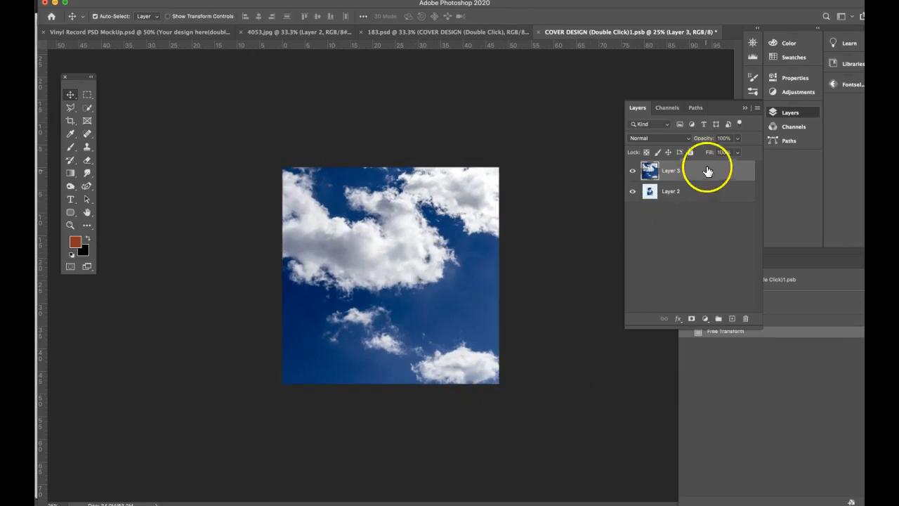
# - Save and close COVER DESIGN (Double Click)1.psb, and return to the 183.psd document
pyautogui.click(541, 33)
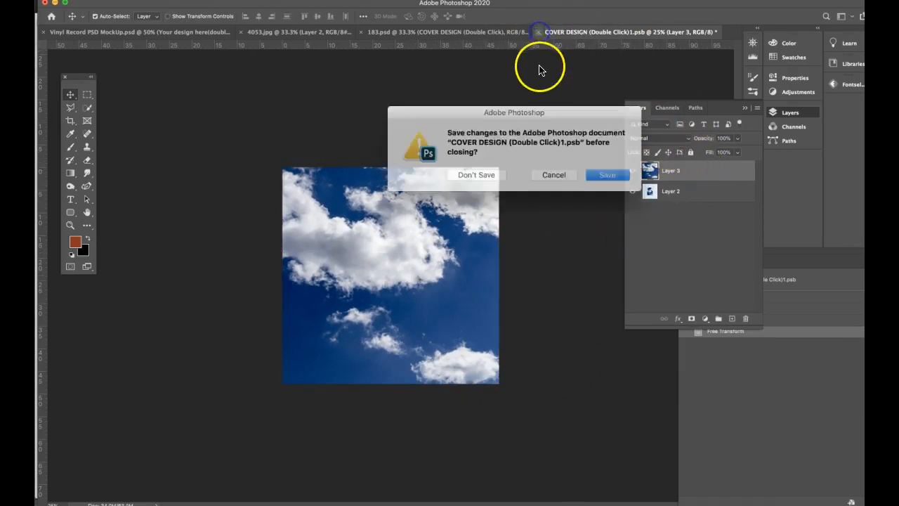
pyautogui.click(605, 180)
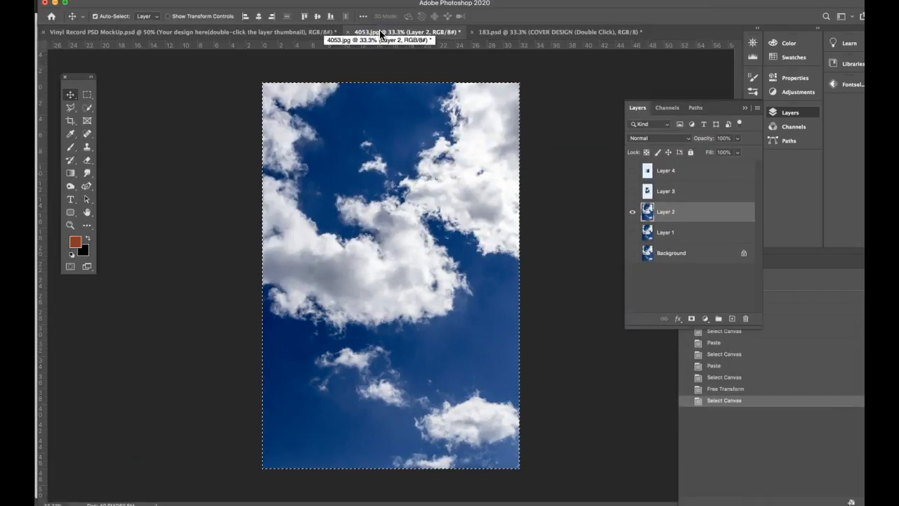
pyautogui.click(294, 33)
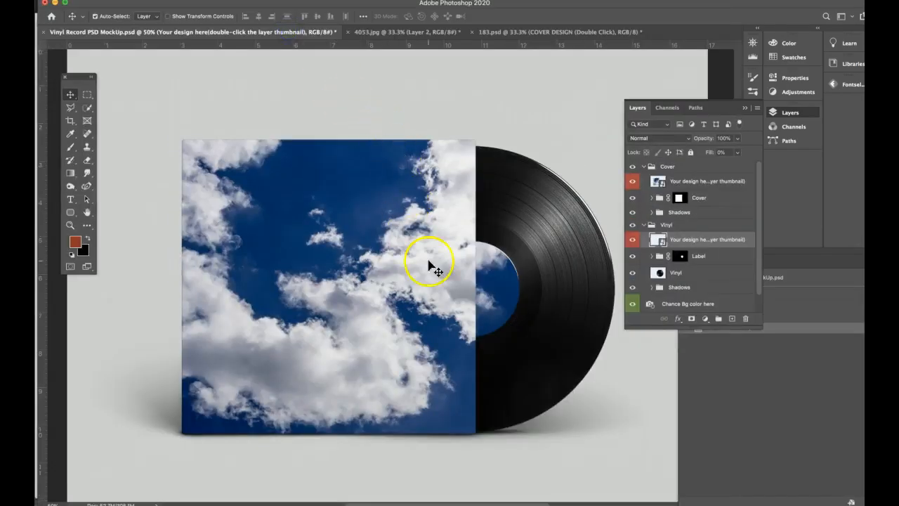
pyautogui.click(431, 32)
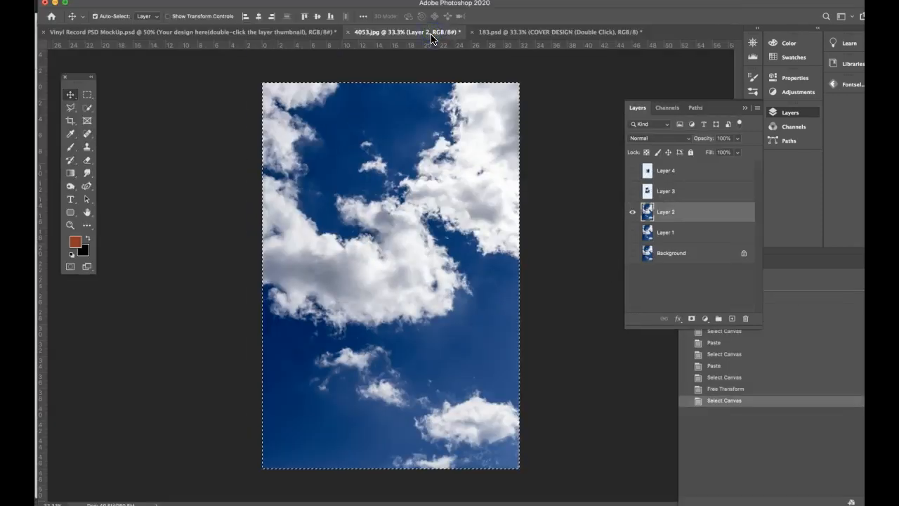
pyautogui.click(511, 33)
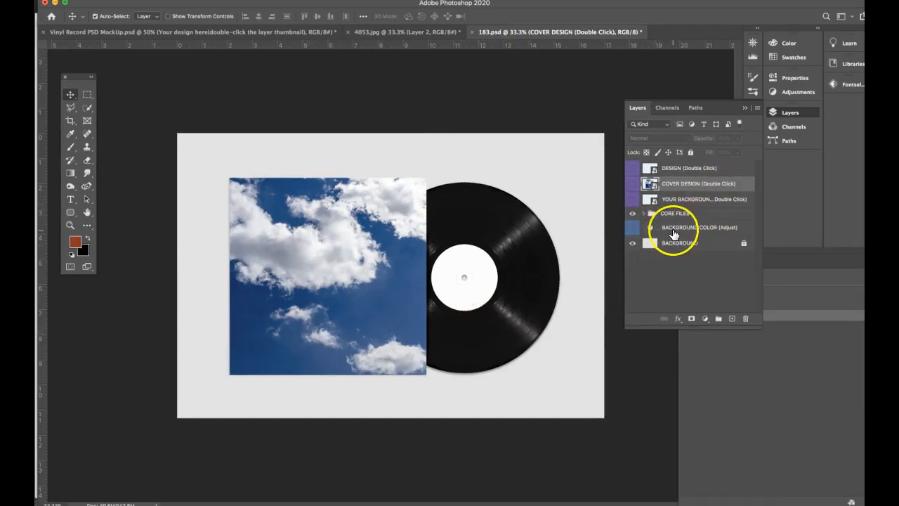
# - Open the YOUR BACKGROUND copy smart object in the CORE FILES group, paste the cloud photo into it, and save and close it
pyautogui.click(644, 213)
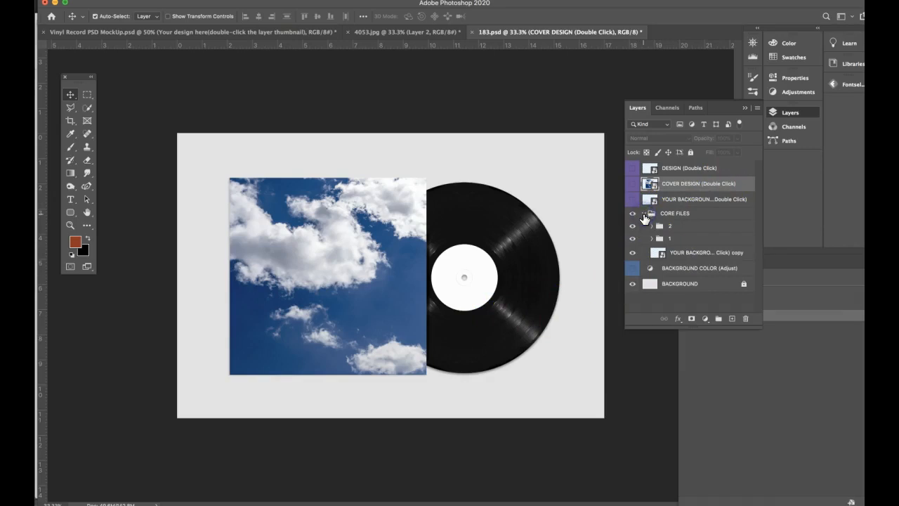
pyautogui.doubleClick(661, 255)
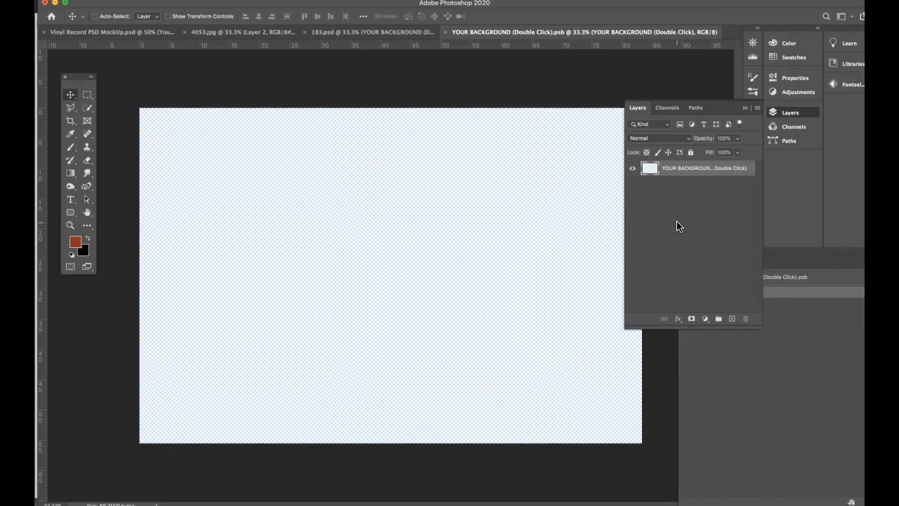
pyautogui.press('super+v')
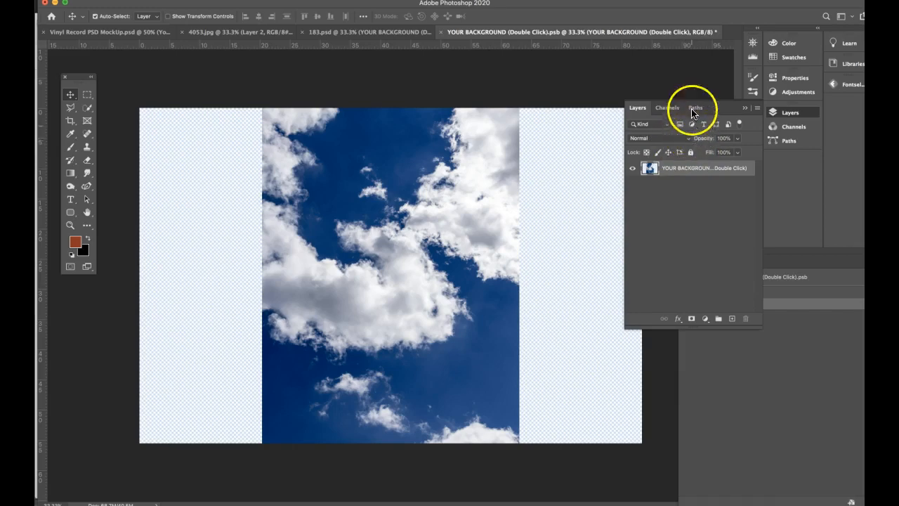
pyautogui.click(441, 31)
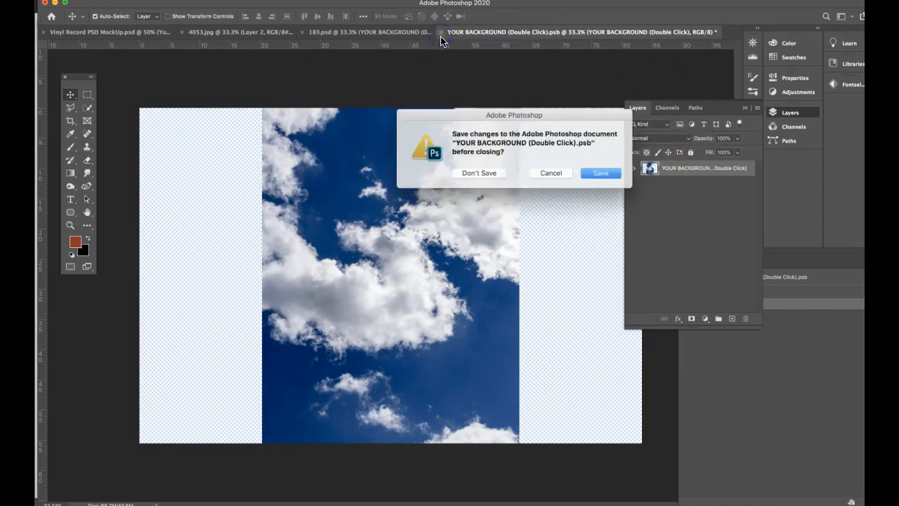
pyautogui.click(599, 173)
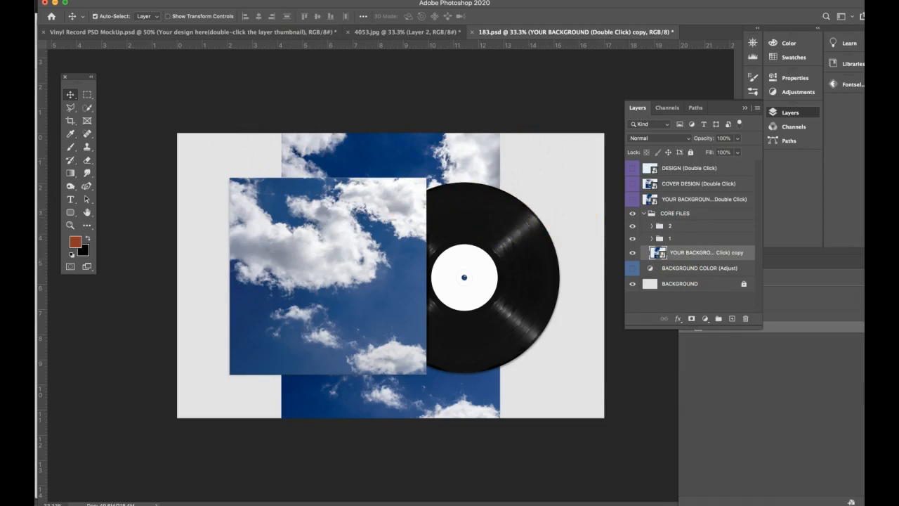
# - Switch to the Firefox browser, open the Freepik website and go to its PSD Backgrounds category
pyautogui.click(381, 500)
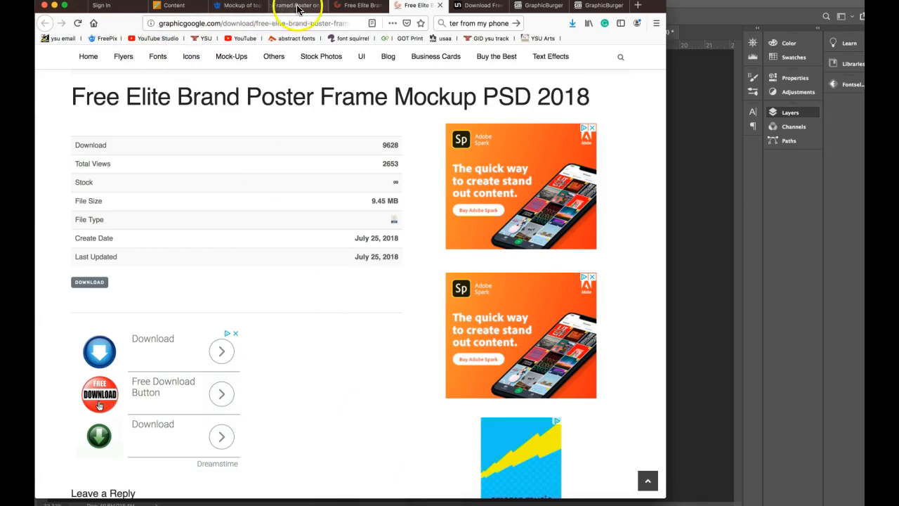
pyautogui.click(356, 12)
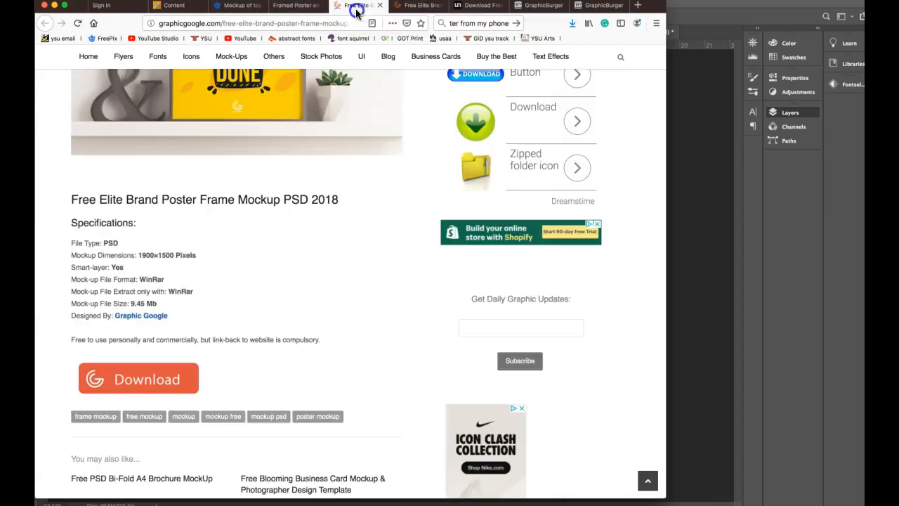
pyautogui.click(104, 38)
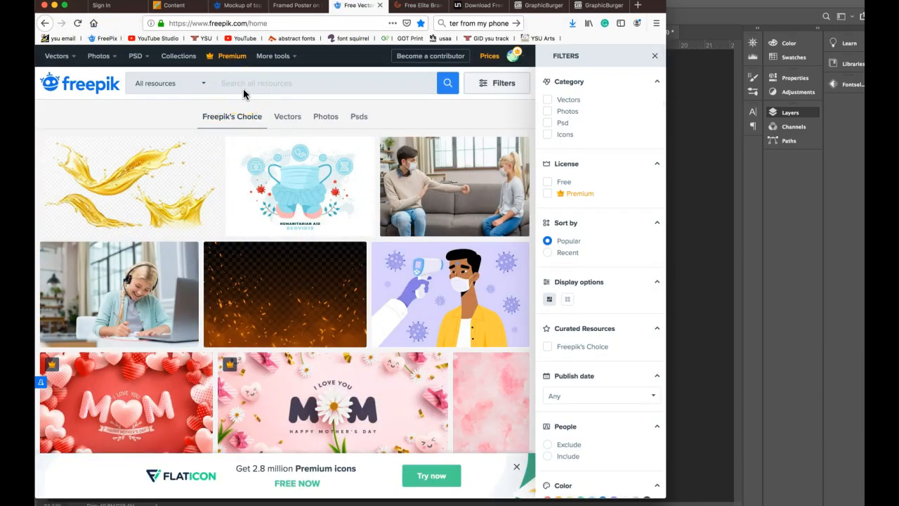
pyautogui.moveTo(137, 58)
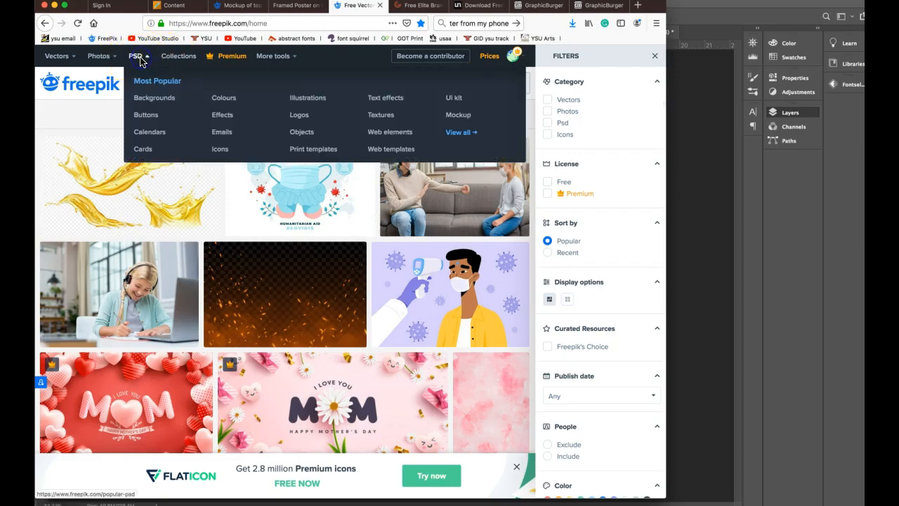
pyautogui.click(151, 105)
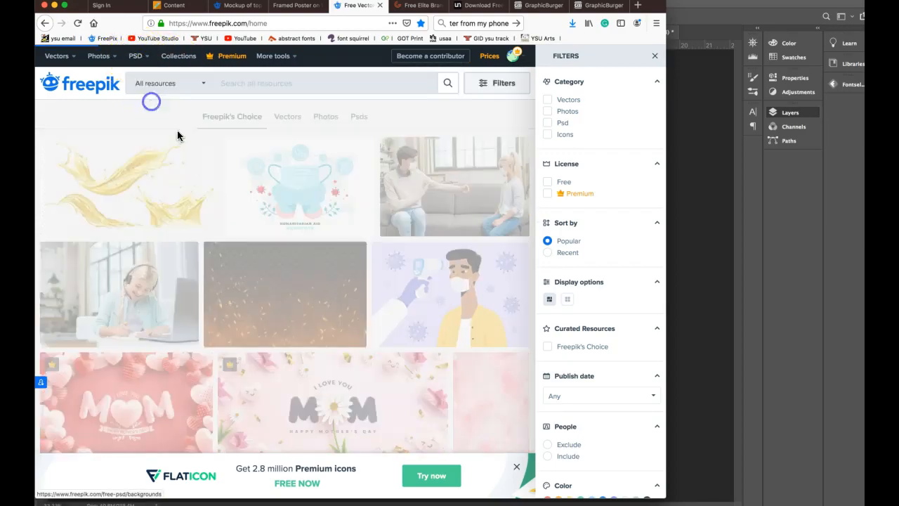
# - Browse the PSD backgrounds and download the blue glowing-particles "Abstract background design" file
pyautogui.scroll(-4, 341, 325)
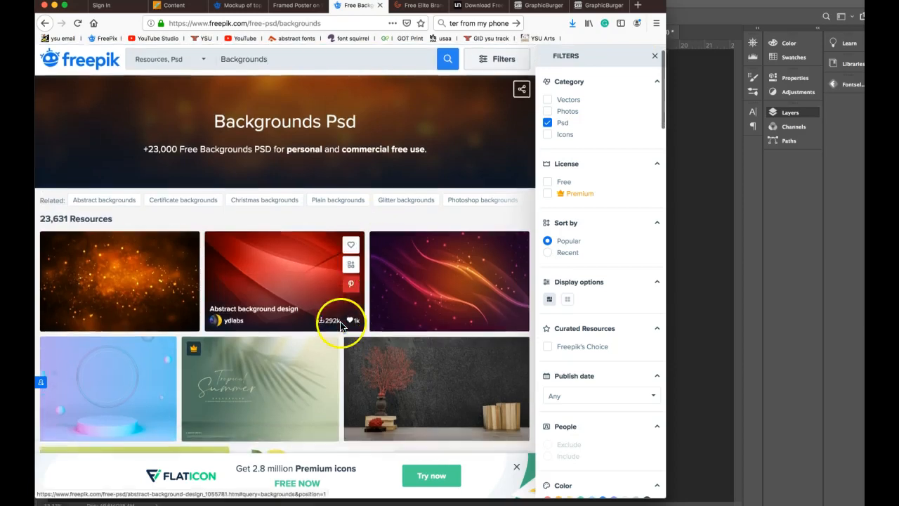
pyautogui.scroll(-10, 341, 325)
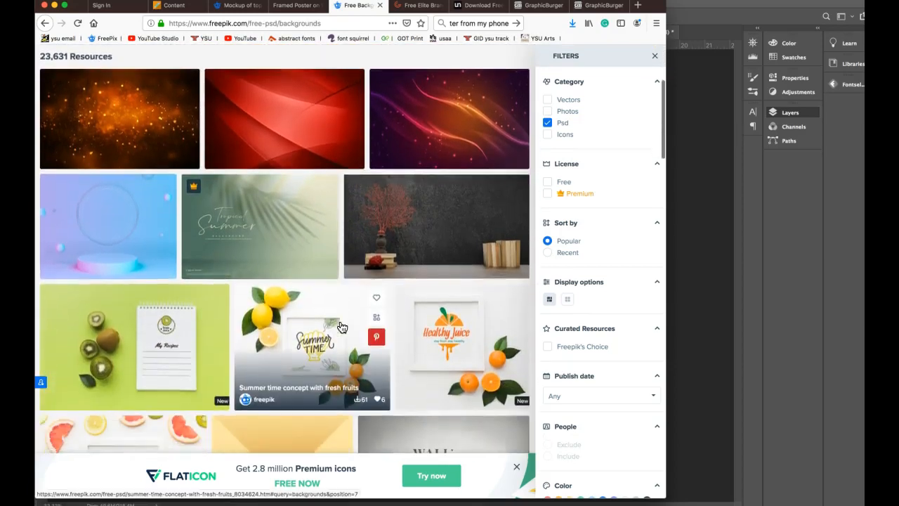
pyautogui.scroll(-3, 342, 325)
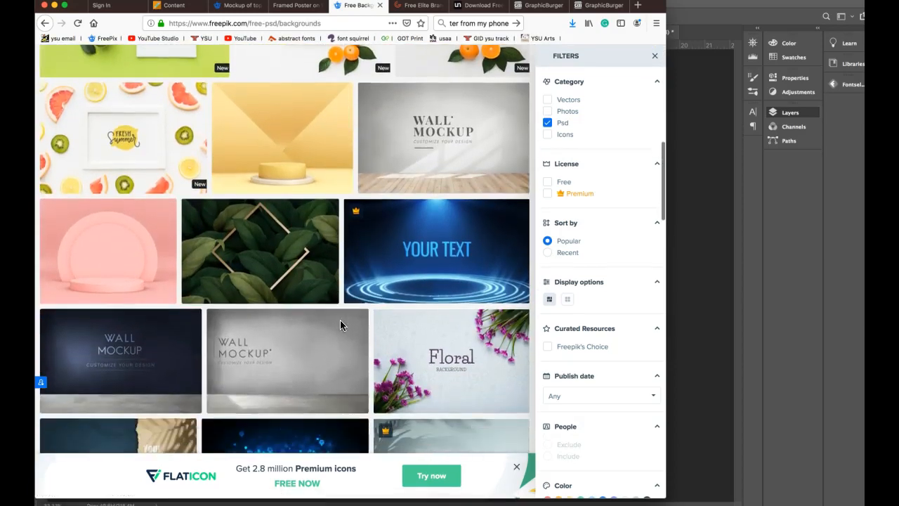
pyautogui.scroll(-3, 341, 319)
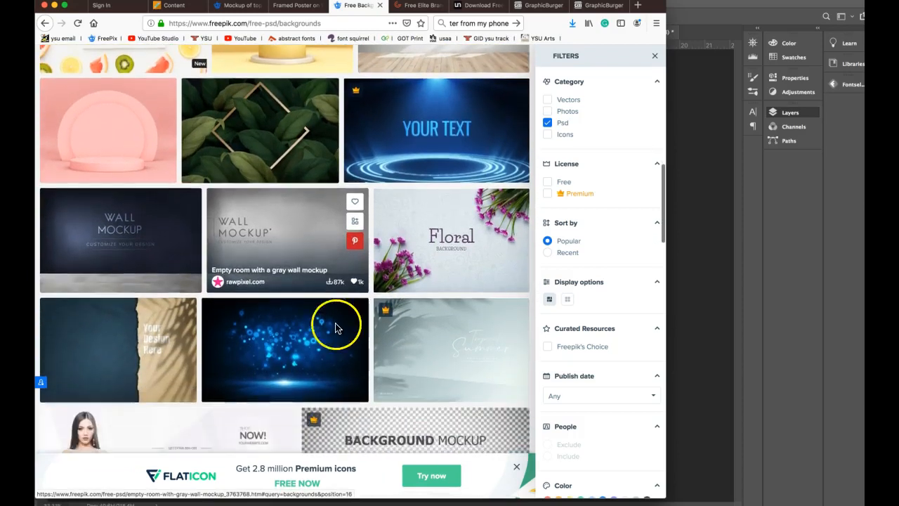
pyautogui.click(322, 341)
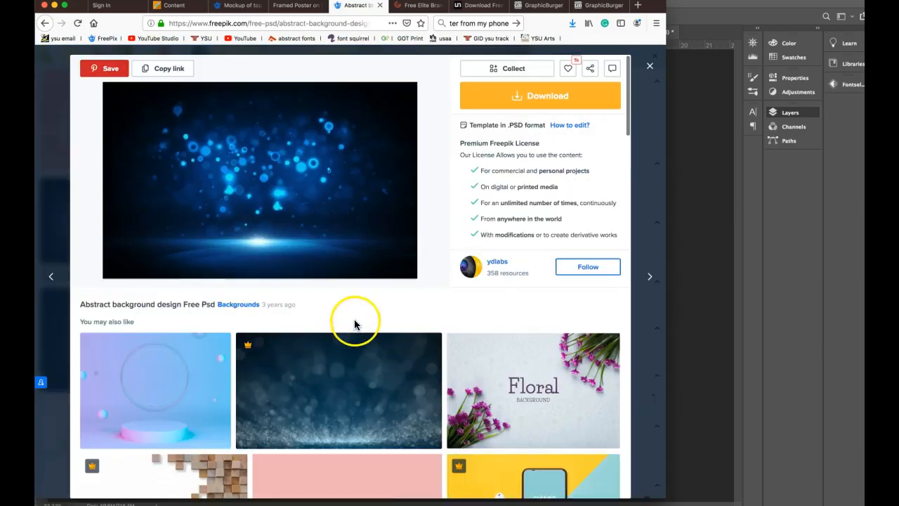
pyautogui.click(509, 102)
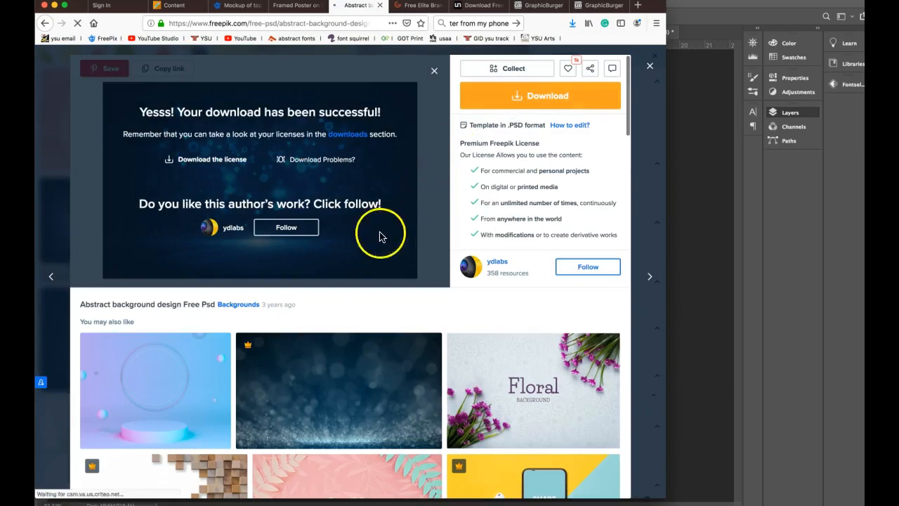
# - Expand the downloaded abstract-background-design folder in Finder and open OLO2ED1.psd in Photoshop
pyautogui.click(315, 208)
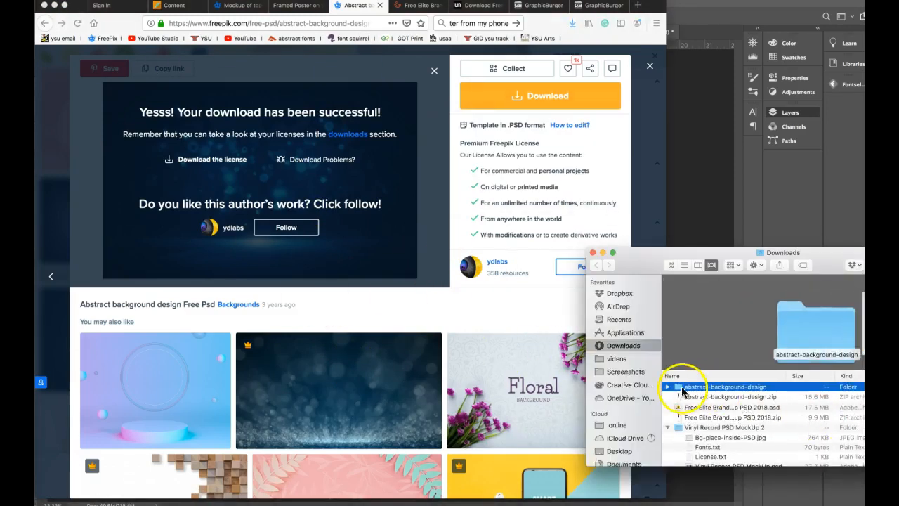
pyautogui.click(666, 387)
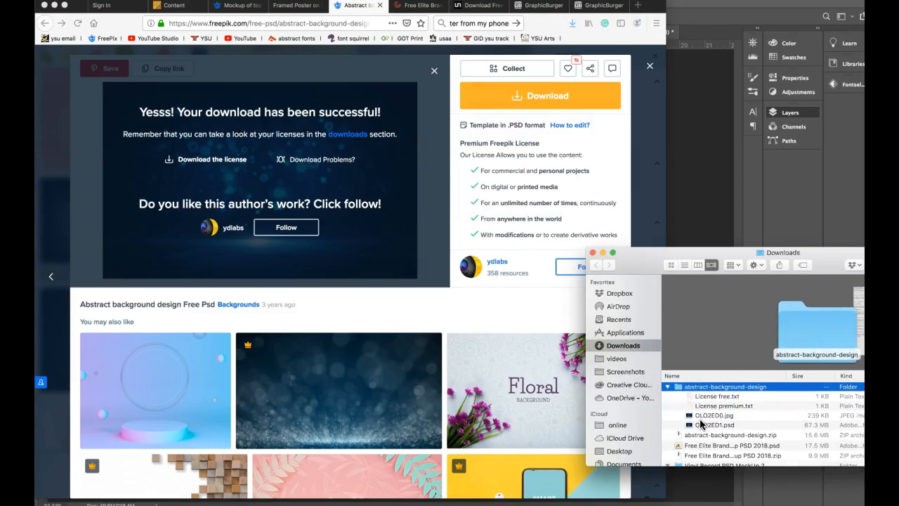
pyautogui.click(689, 426)
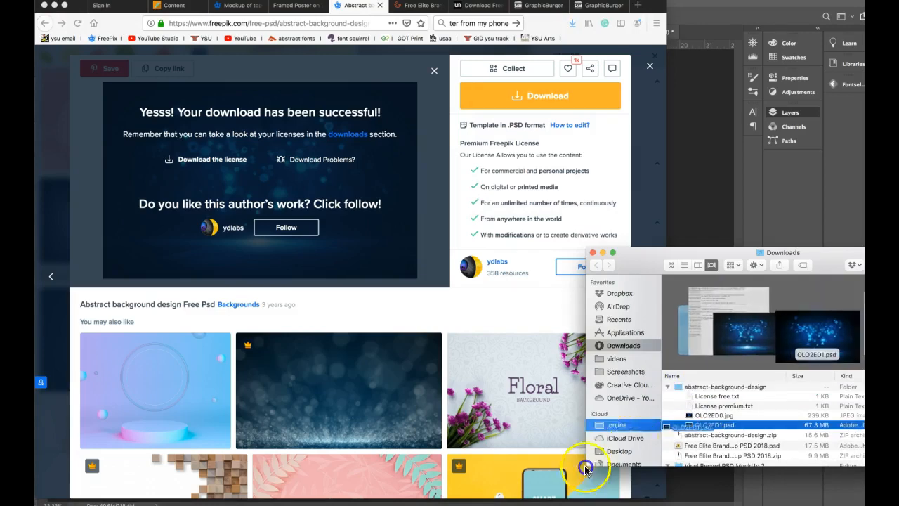
pyautogui.moveTo(689, 426); pyautogui.dragTo(427, 504)
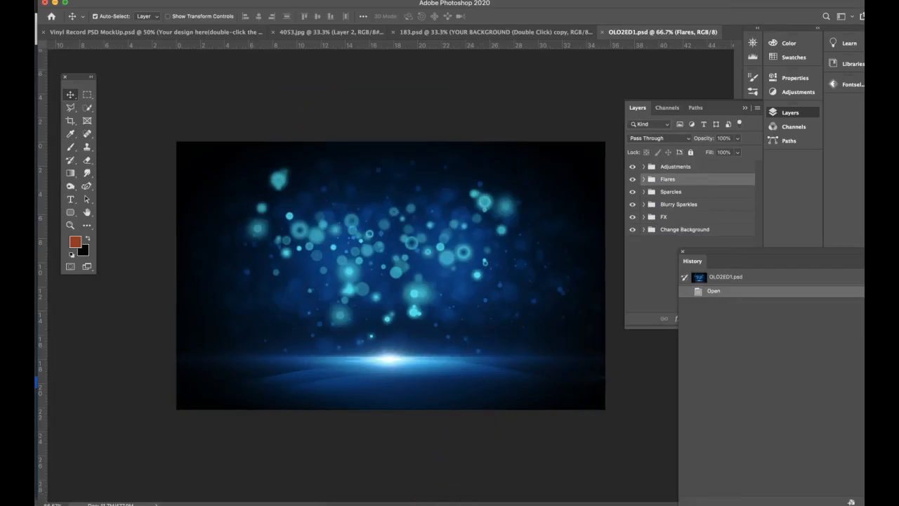
# - Check the image size settings of OLO2ED1.psd and leave them without applying changes
pyautogui.click(131, 1)
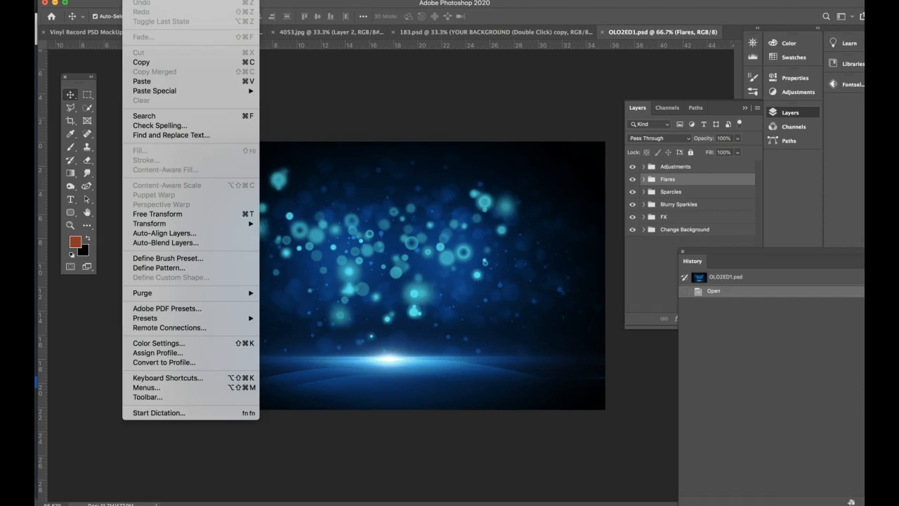
pyautogui.moveTo(158, 1)
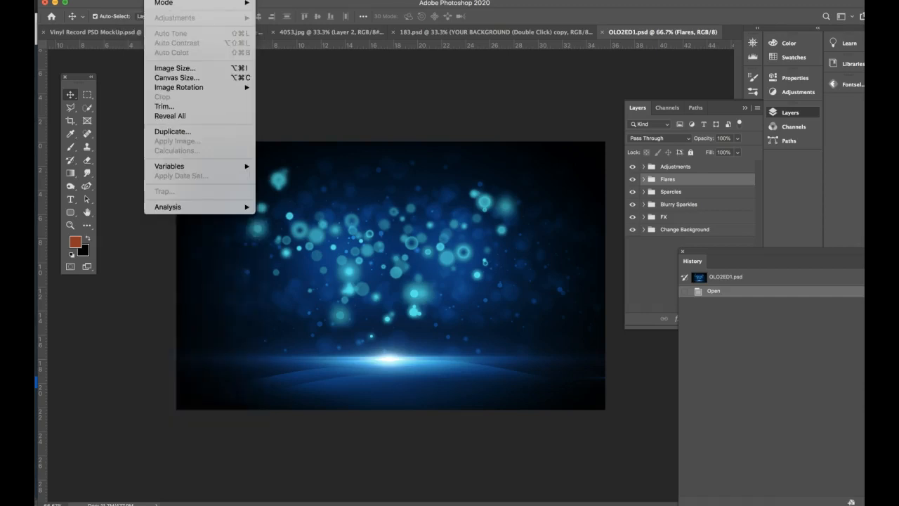
pyautogui.click(170, 68)
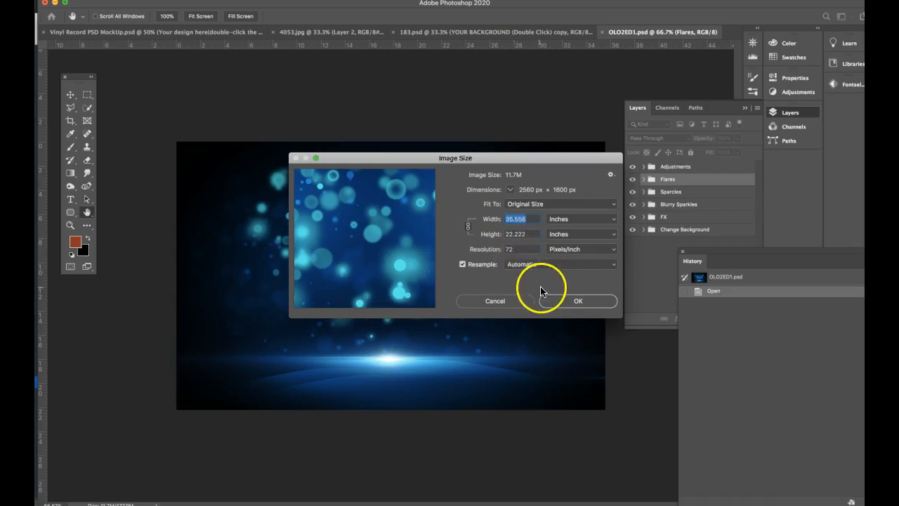
pyautogui.click(518, 304)
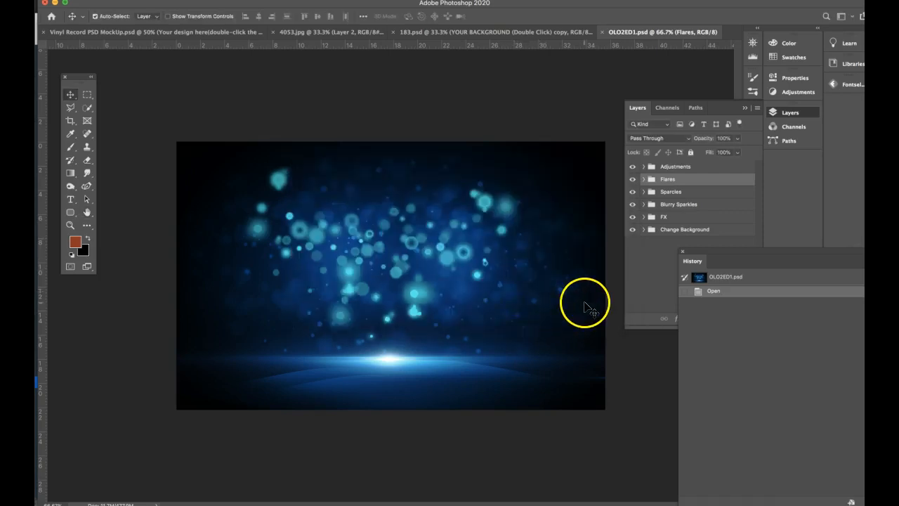
# - Try to copy the whole canvas of OLO2ED1.psd from the Flares group, and select the FX group instead
pyautogui.hotkey('ctrl', 'a')
pyautogui.hotkey('ctrl', 'c')
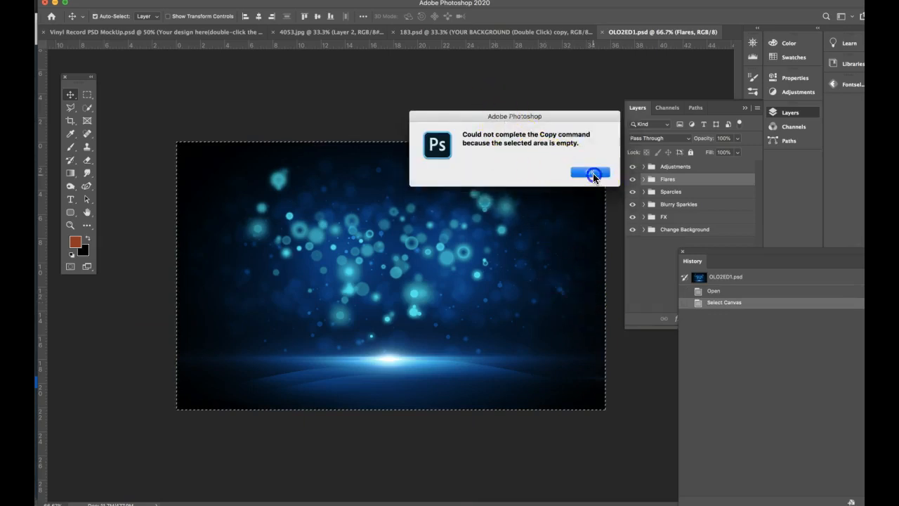
pyautogui.click(593, 177)
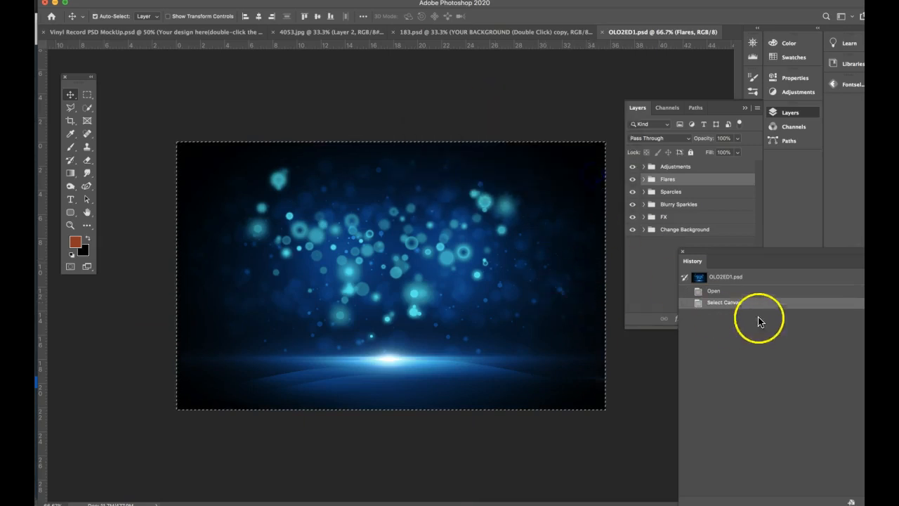
pyautogui.click(716, 217)
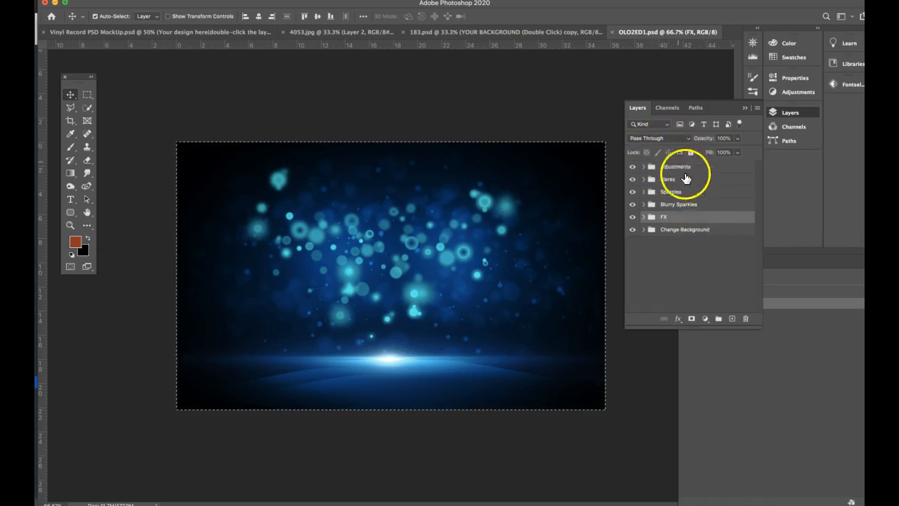
# - Open OLO2ED0.jpg from the abstract-background-design folder in Photoshop and copy its entire canvas
pyautogui.press('super+Tab')
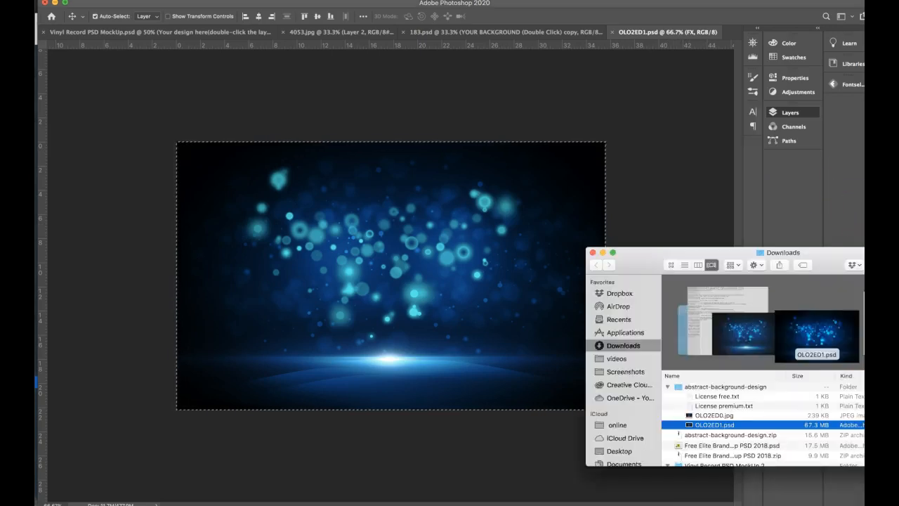
pyautogui.click(688, 415)
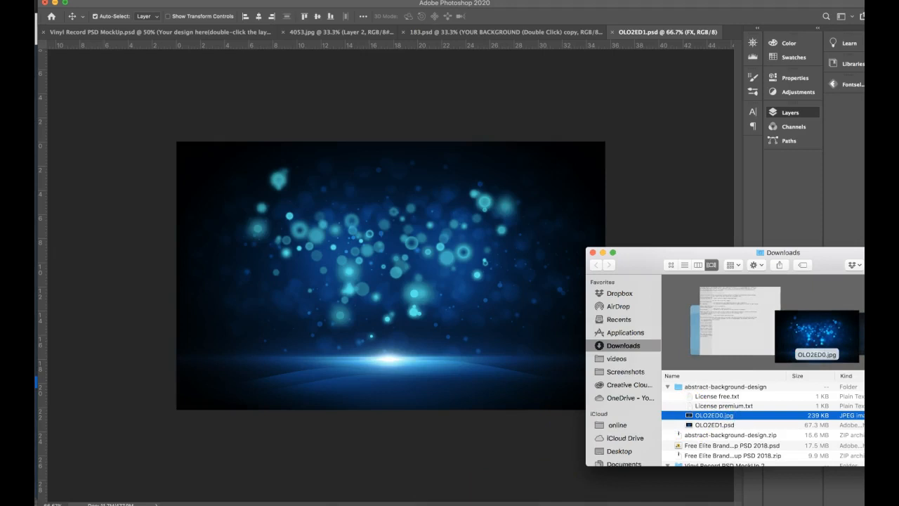
pyautogui.click(423, 500)
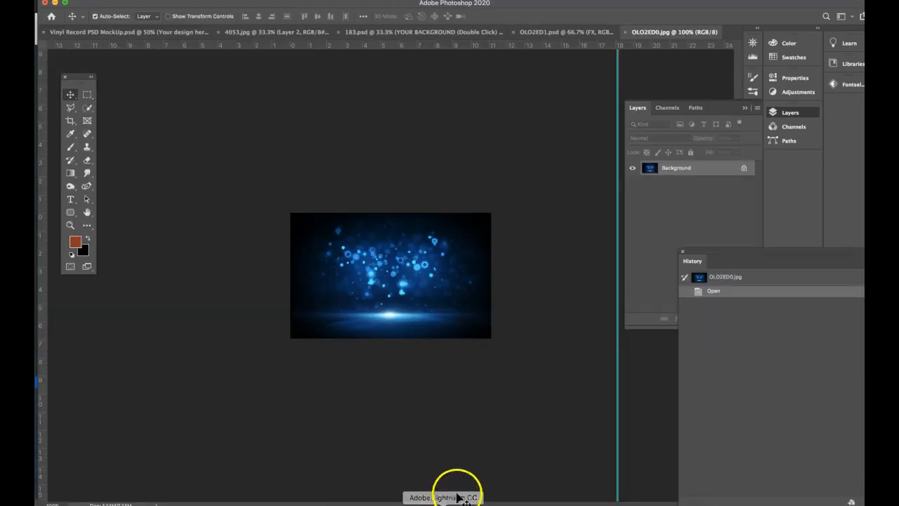
pyautogui.press('super+a')
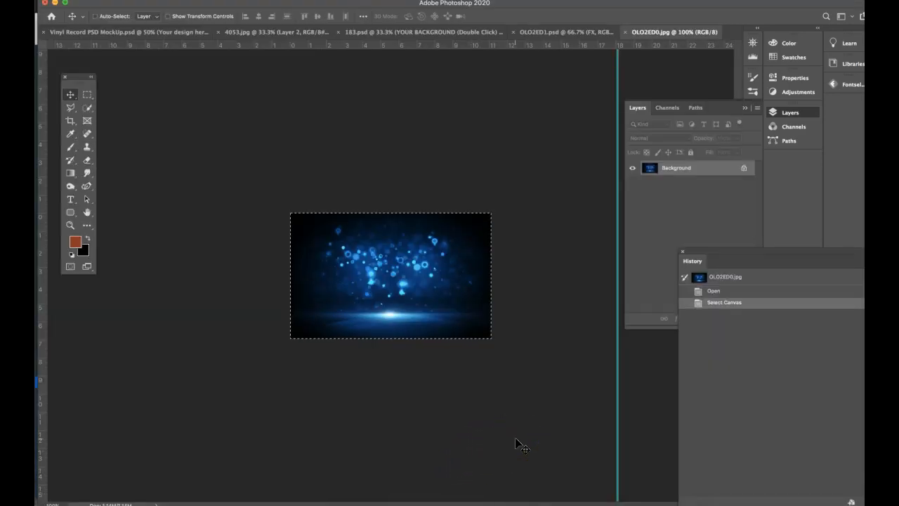
# - Reopen the YOUR BACKGROUND copy smart object from 183.psd, delete its cloud photo and paste the blue OLO2ED0.jpg image
pyautogui.click(435, 32)
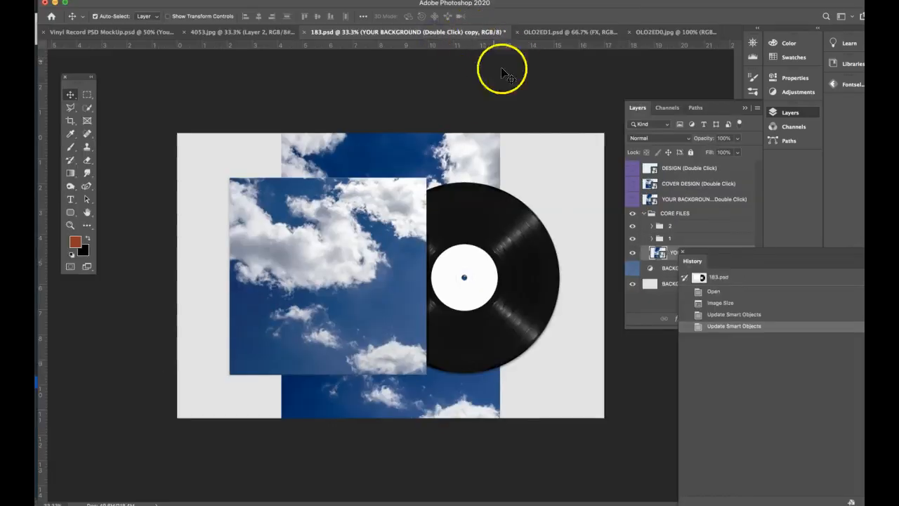
pyautogui.click(661, 253)
pyautogui.doubleClick(655, 254)
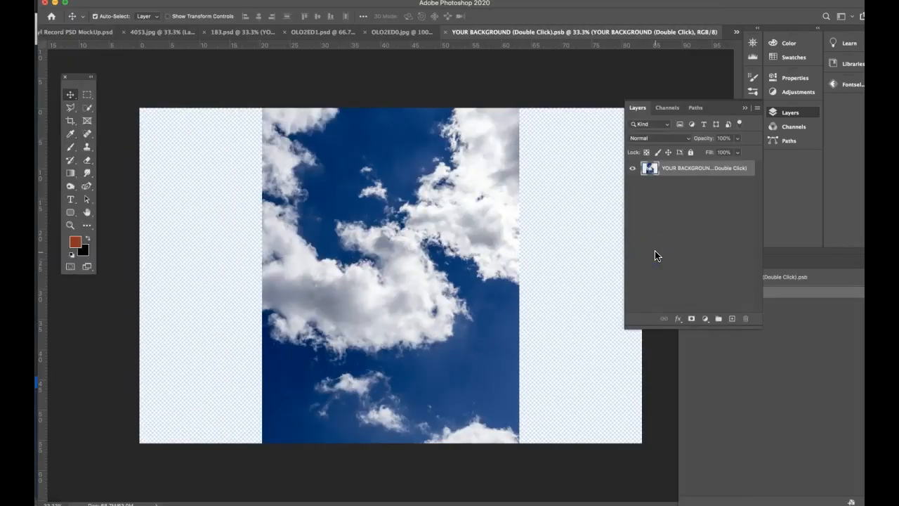
pyautogui.press('super+a')
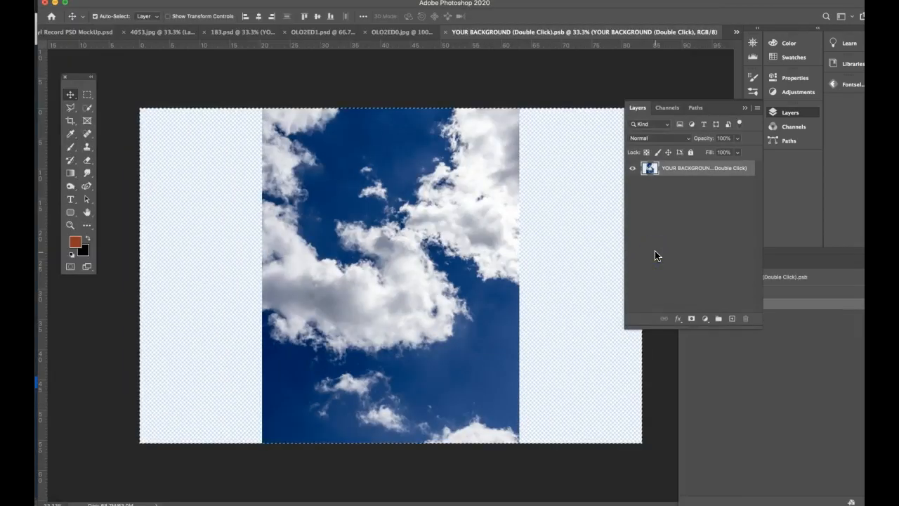
pyautogui.press('Delete')
pyautogui.press('super+v')
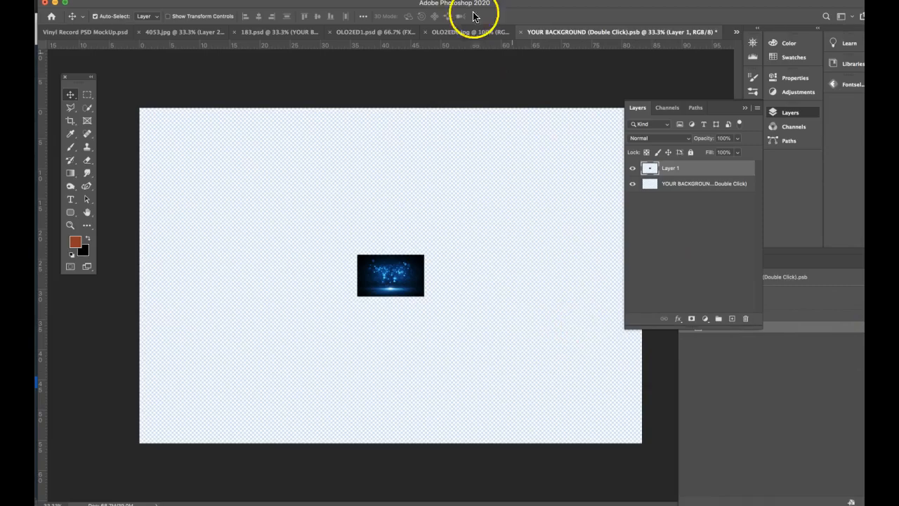
# - Flatten OLO2ED1.psd into a single background layer, discarding its hidden layers
pyautogui.click(454, 32)
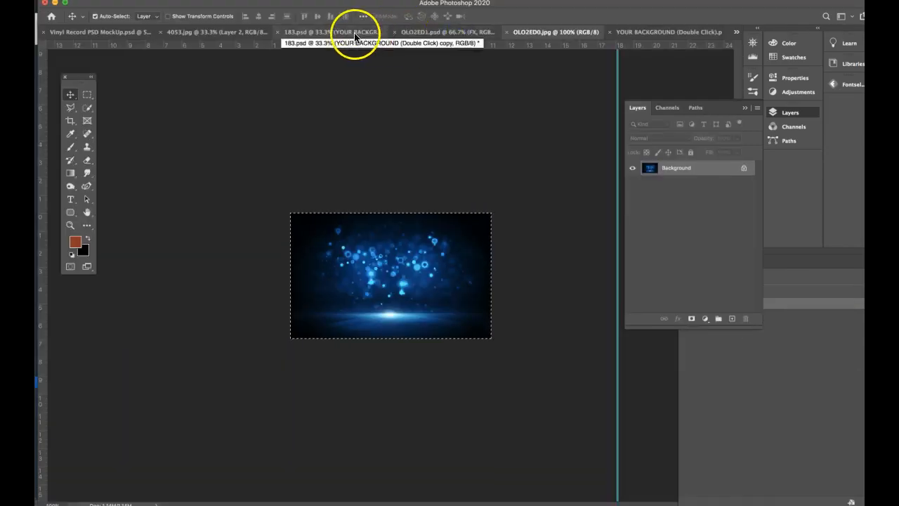
pyautogui.click(419, 32)
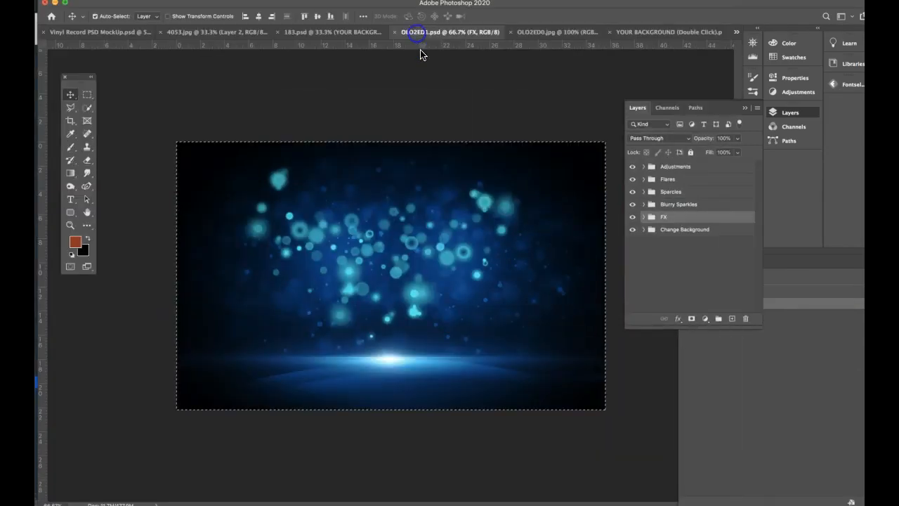
pyautogui.click(756, 109)
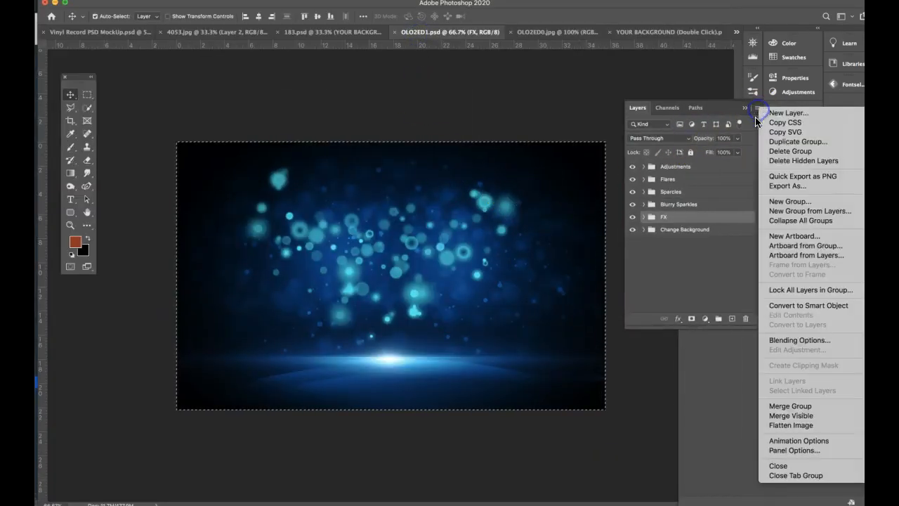
pyautogui.click(790, 424)
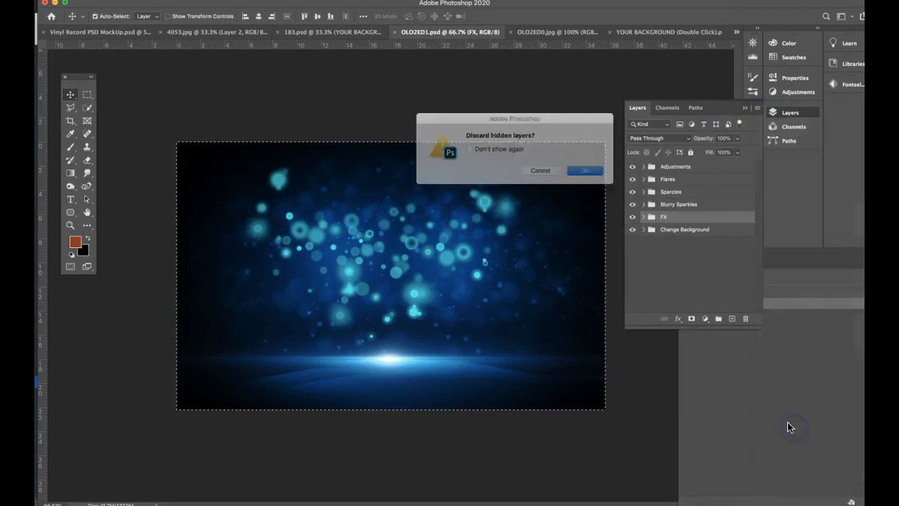
pyautogui.click(595, 174)
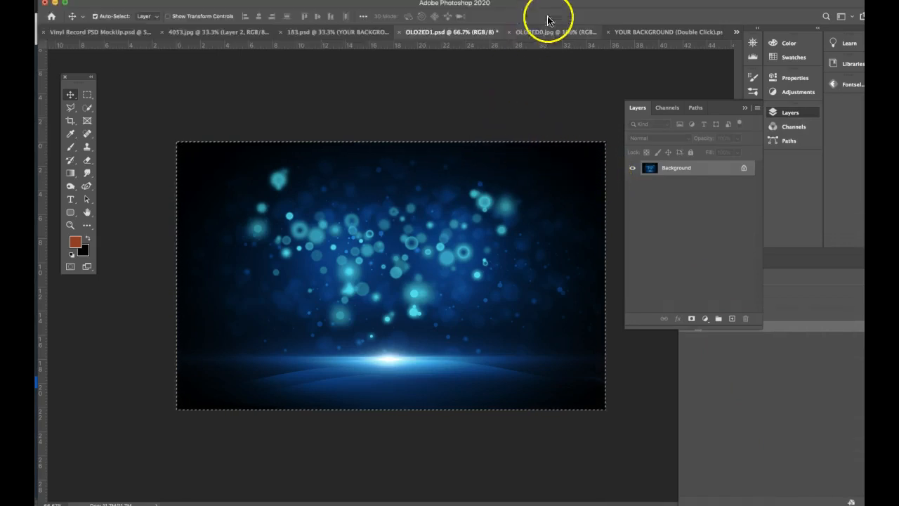
# - Paste the flattened OLO2ED1.psd artwork as a new layer in the YOUR BACKGROUND copy smart object of 183.psd
pyautogui.click(562, 32)
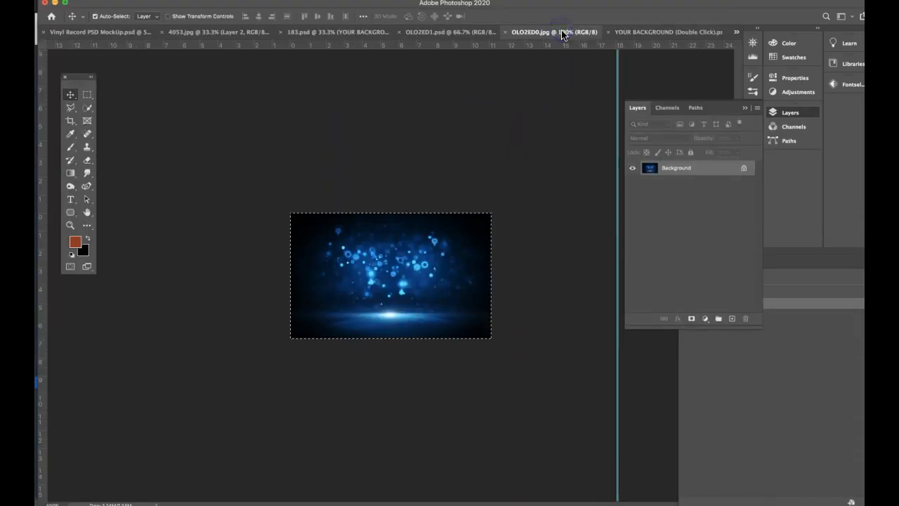
pyautogui.click(385, 32)
pyautogui.click(470, 32)
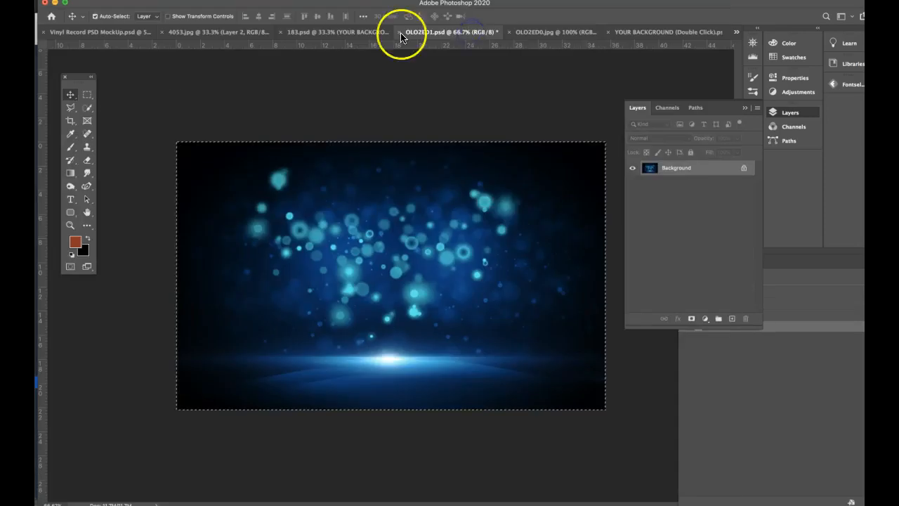
pyautogui.click(399, 32)
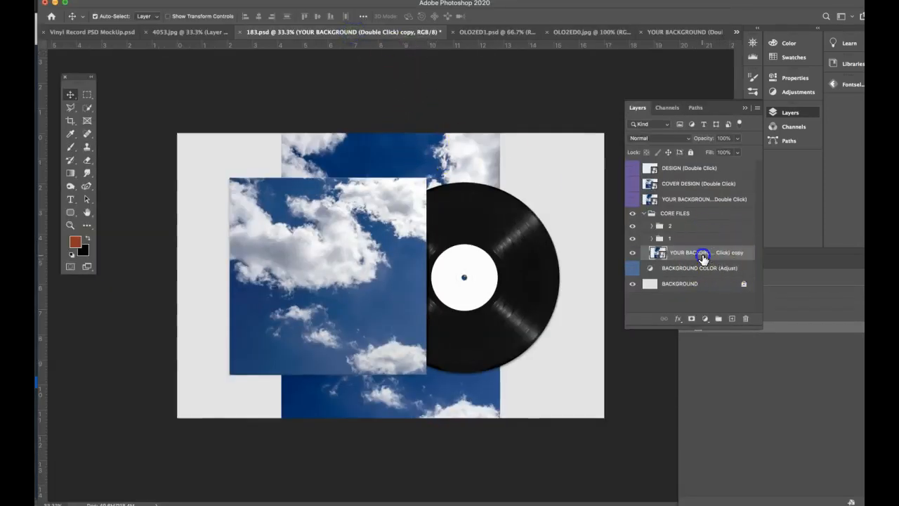
pyautogui.doubleClick(661, 255)
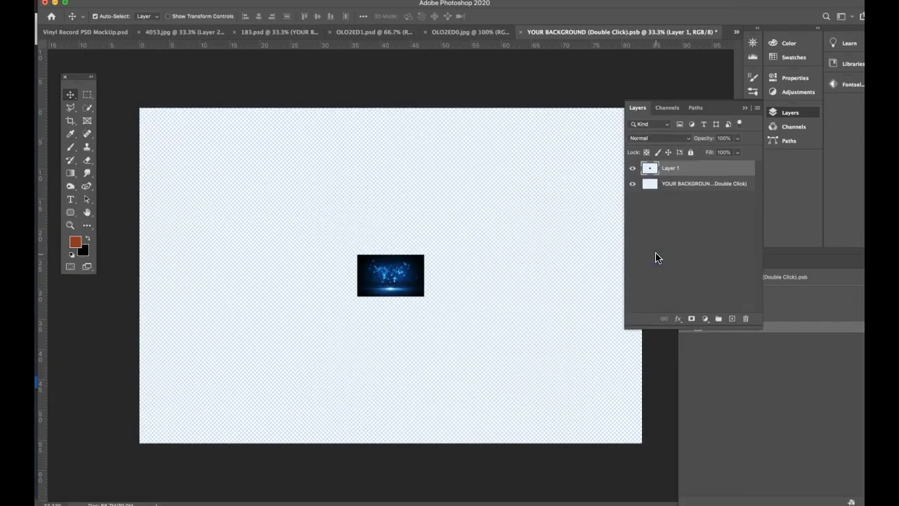
pyautogui.press('super+a')
pyautogui.press('super+v')
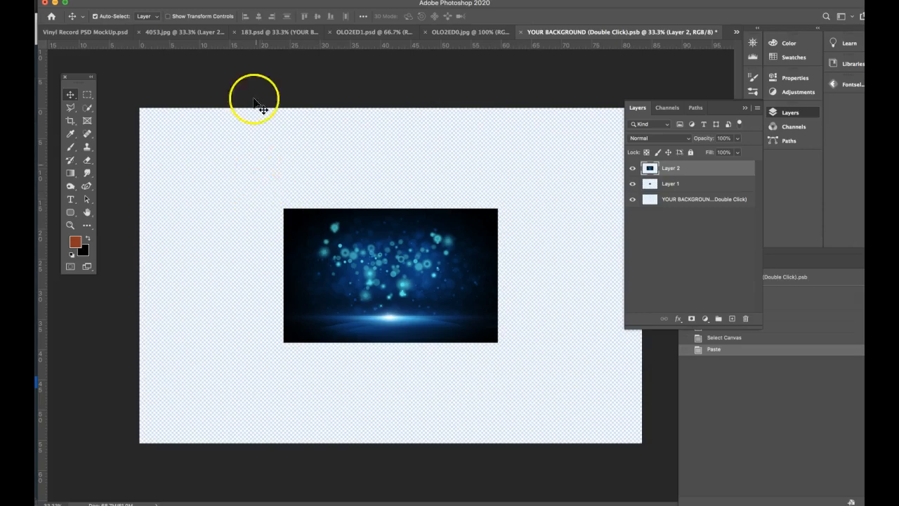
# - Scale the pasted blue artwork to about 261% so it covers the whole background canvas
pyautogui.click(169, 0)
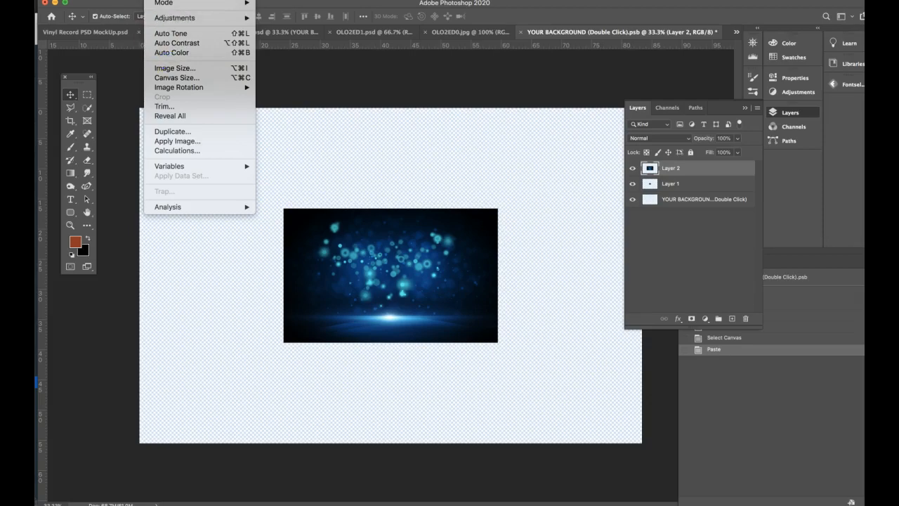
pyautogui.moveTo(134, 0)
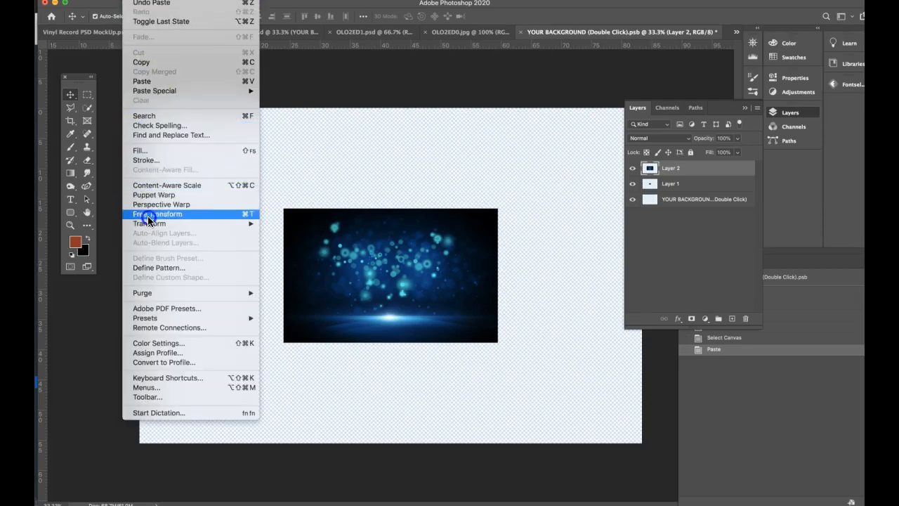
pyautogui.moveTo(149, 224)
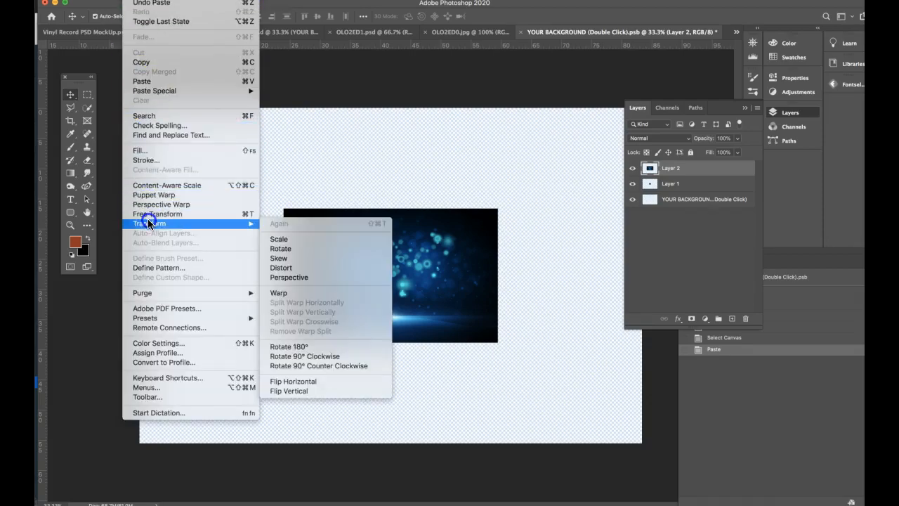
pyautogui.click(295, 239)
pyautogui.moveTo(281, 207); pyautogui.dragTo(121, 76)
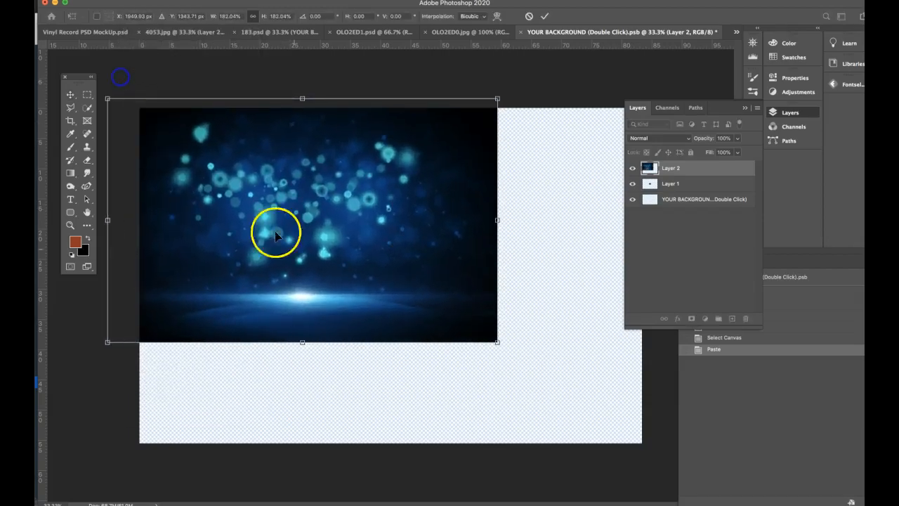
pyautogui.moveTo(496, 342); pyautogui.dragTo(654, 467)
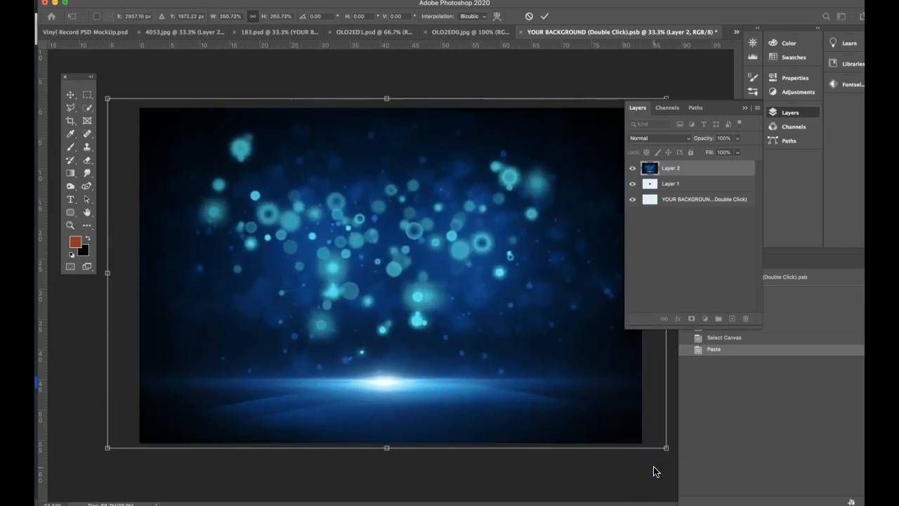
pyautogui.click(656, 469)
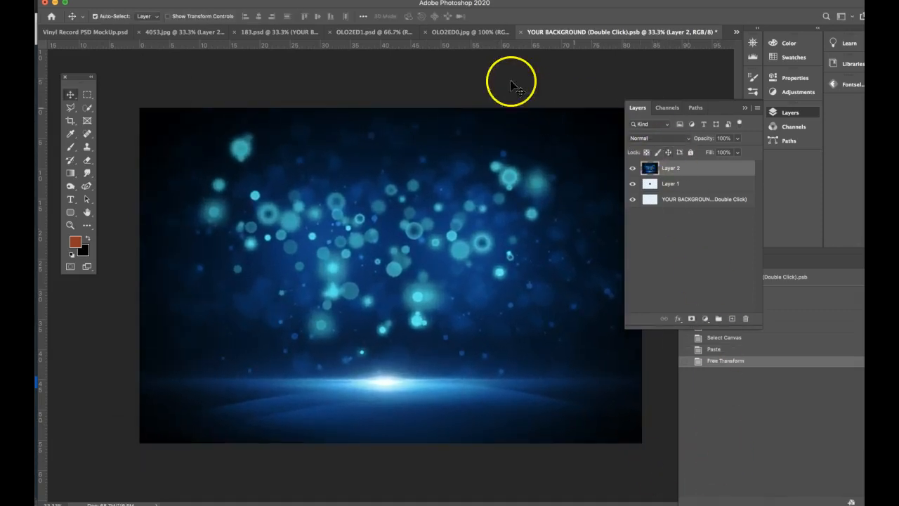
# - Save and close the YOUR BACKGROUND smart object, and return to the 183.psd mockup
pyautogui.click(522, 33)
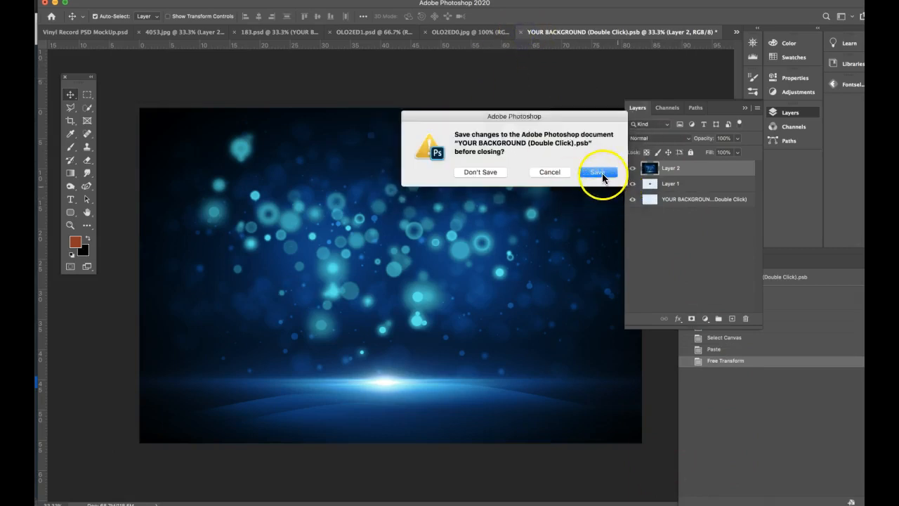
pyautogui.click(274, 36)
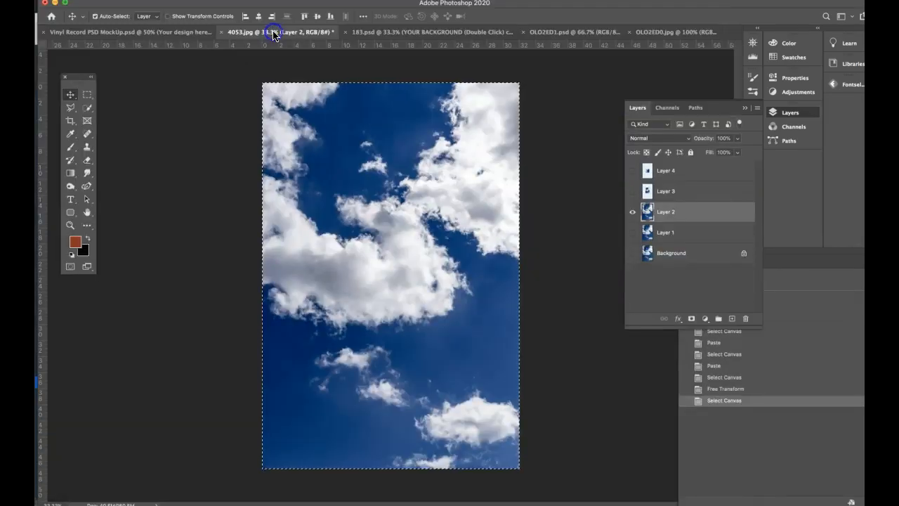
pyautogui.click(365, 34)
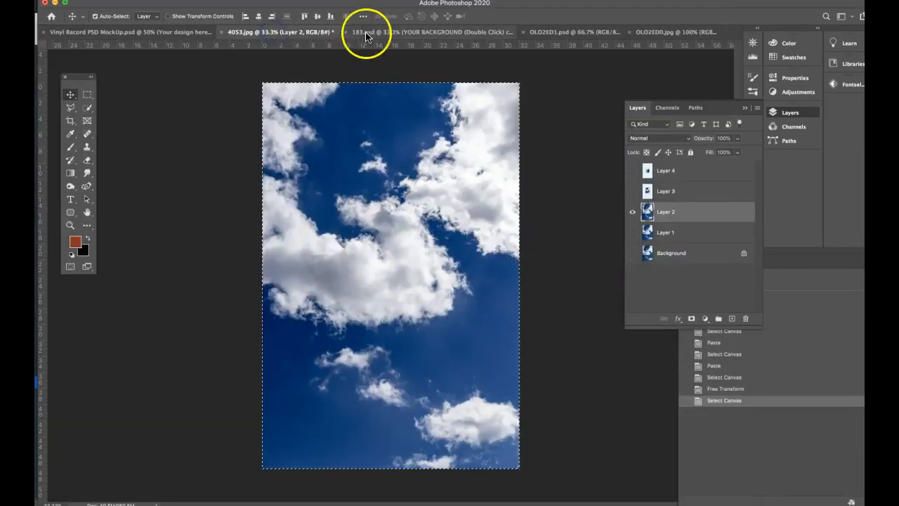
pyautogui.click(367, 35)
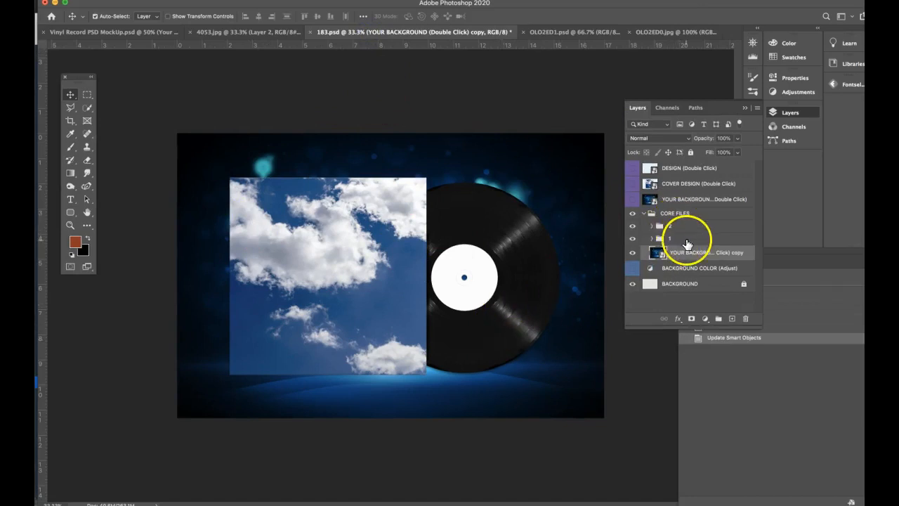
# - Collapse the CORE FILES group and put the blue sparkle artwork in the DESIGN smart object for the record label, saving it
pyautogui.click(646, 215)
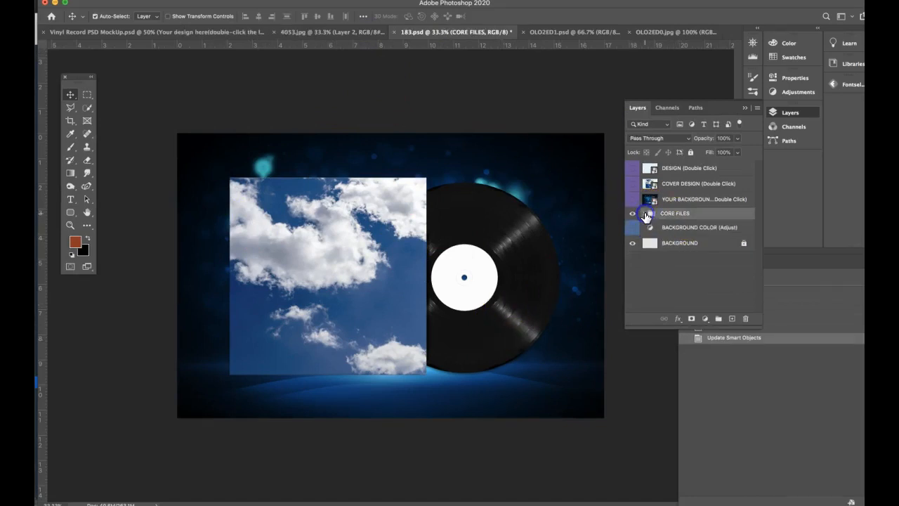
pyautogui.click(698, 185)
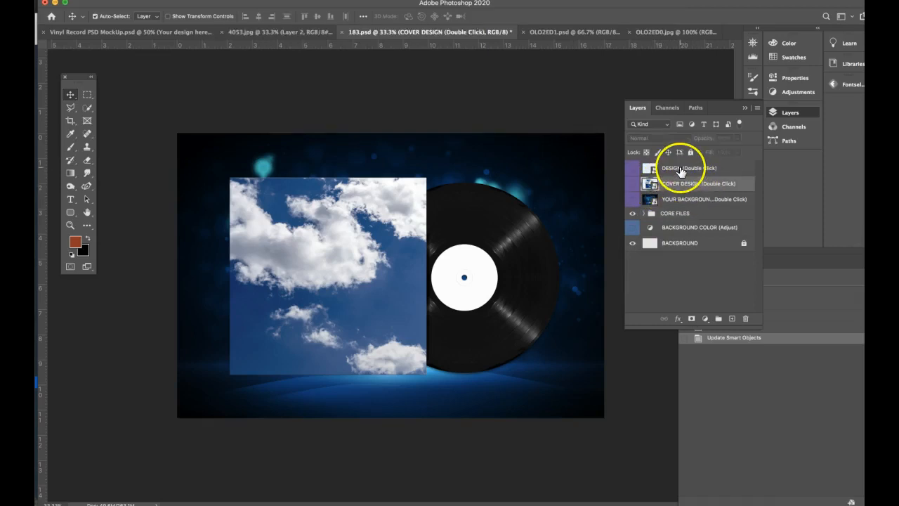
pyautogui.doubleClick(680, 168)
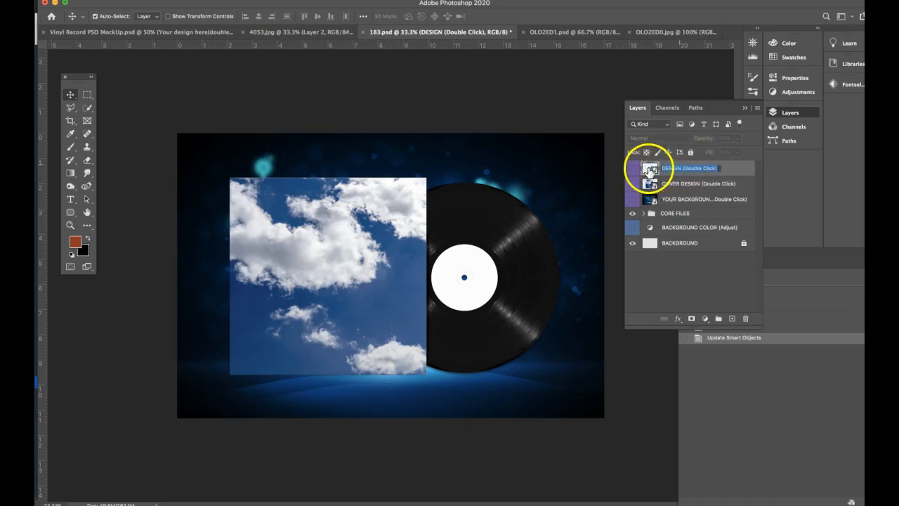
pyautogui.doubleClick(650, 170)
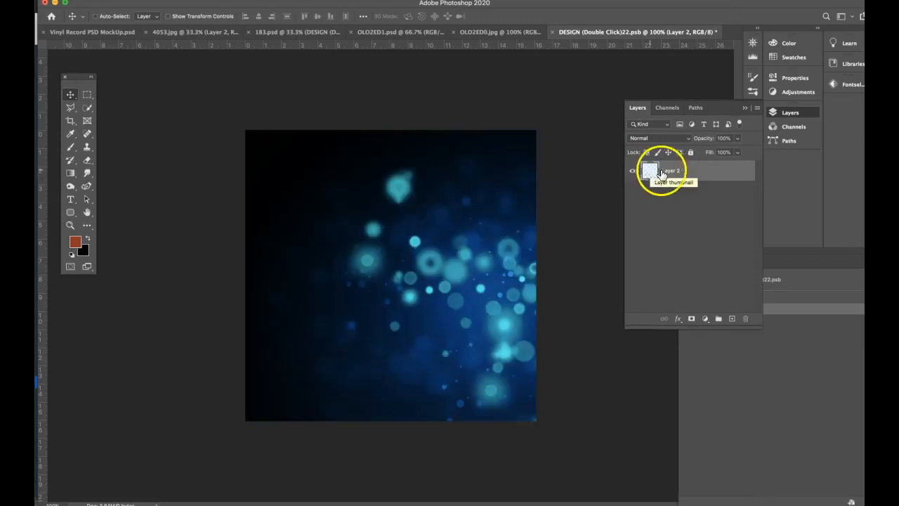
pyautogui.click(552, 33)
pyautogui.click(600, 173)
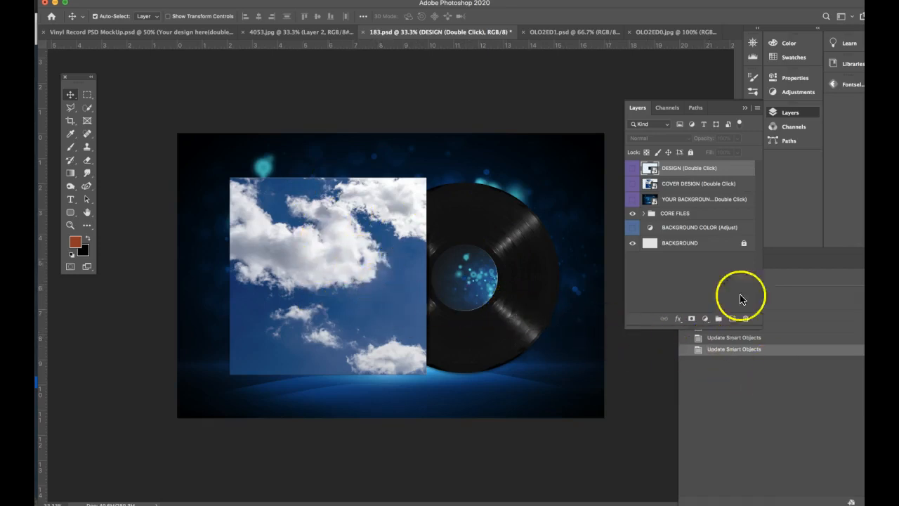
# - Review the cloud cover and label artwork in Vinyl Record PSD MockUp.psd
pyautogui.click(181, 31)
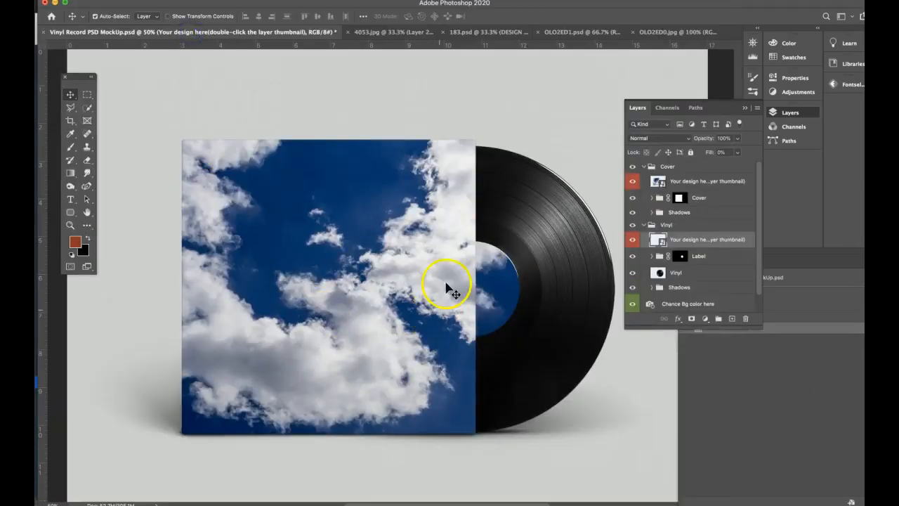
pyautogui.hscroll(-2, 258, 234)
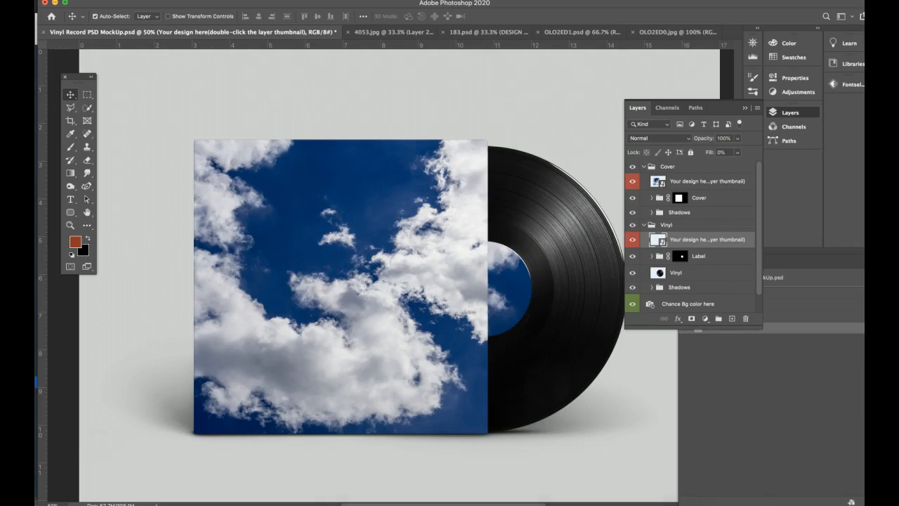
# - Switch to the browser and look through the Poster category on PSD Mockups, going from page 2 to page 3
pyautogui.click(382, 503)
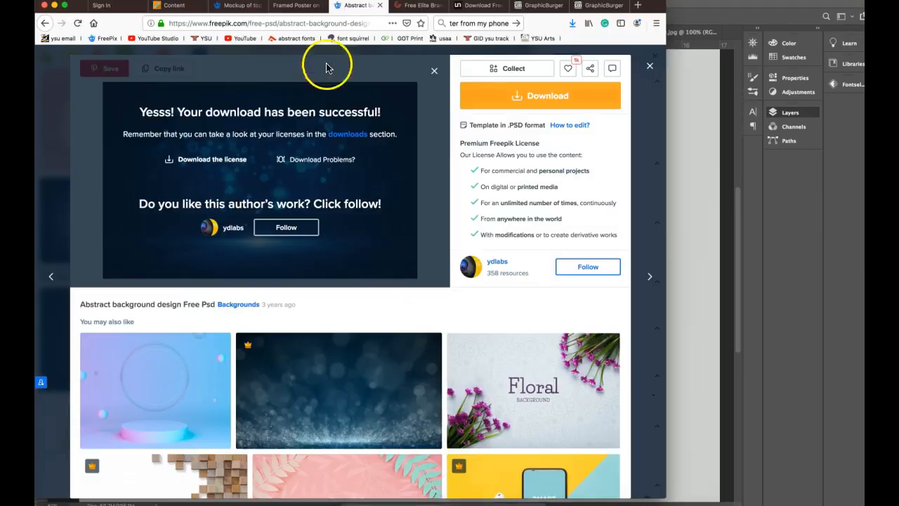
pyautogui.click(426, 9)
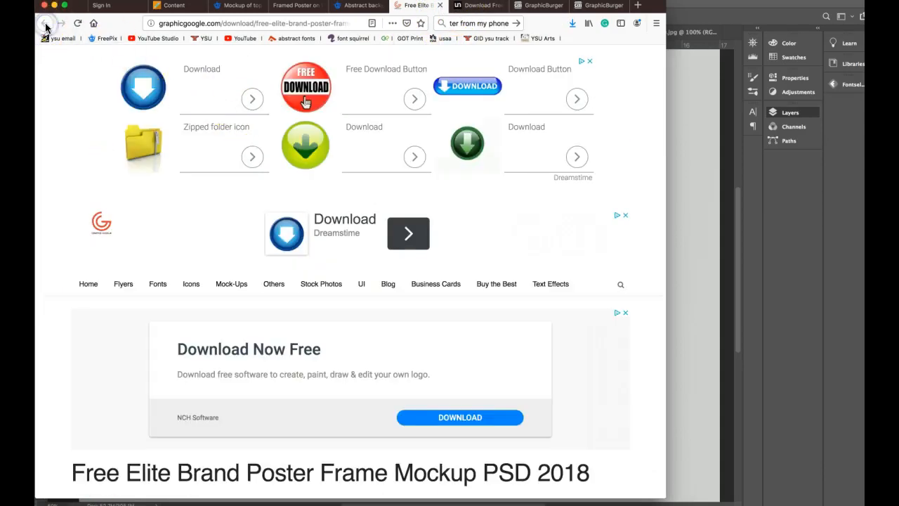
pyautogui.click(289, 8)
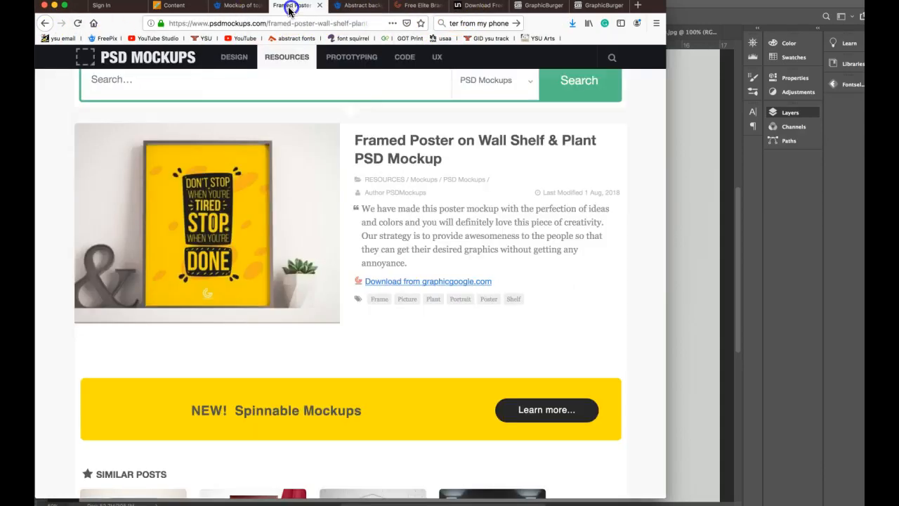
pyautogui.scroll(1, 171, 129)
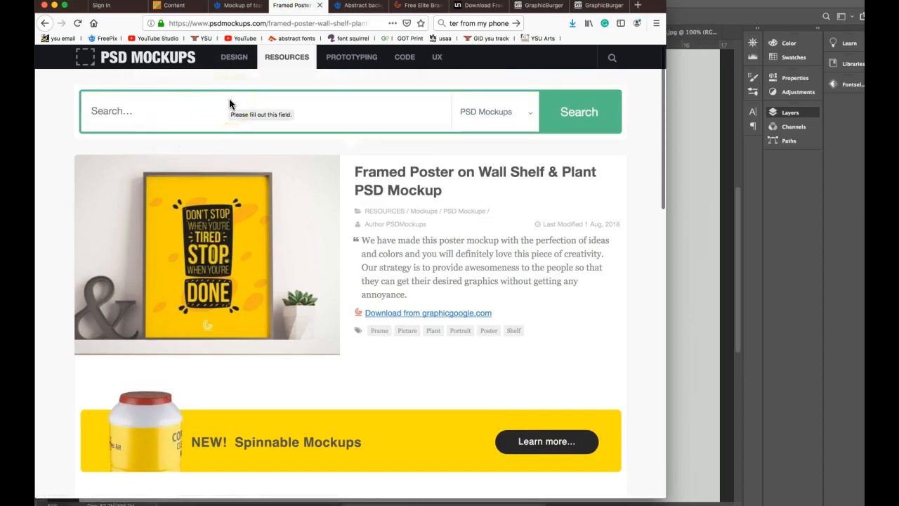
pyautogui.click(41, 24)
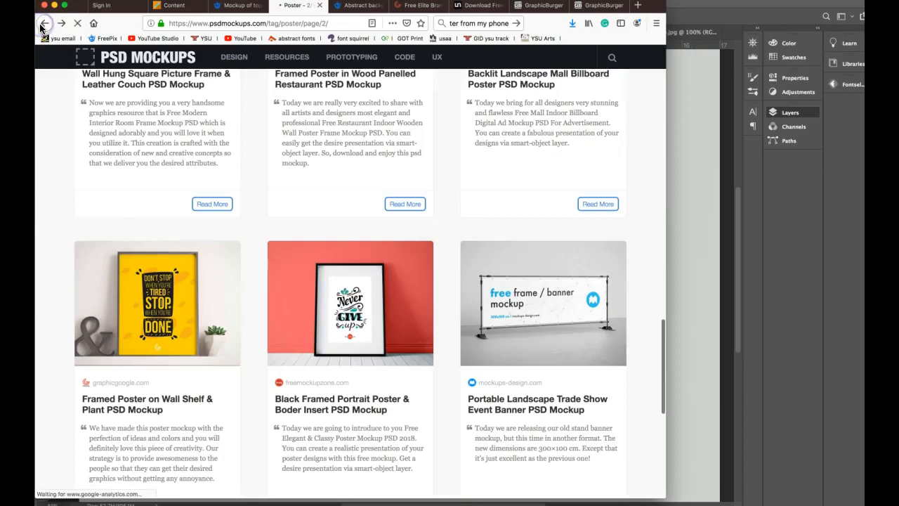
pyautogui.scroll(-5, 560, 367)
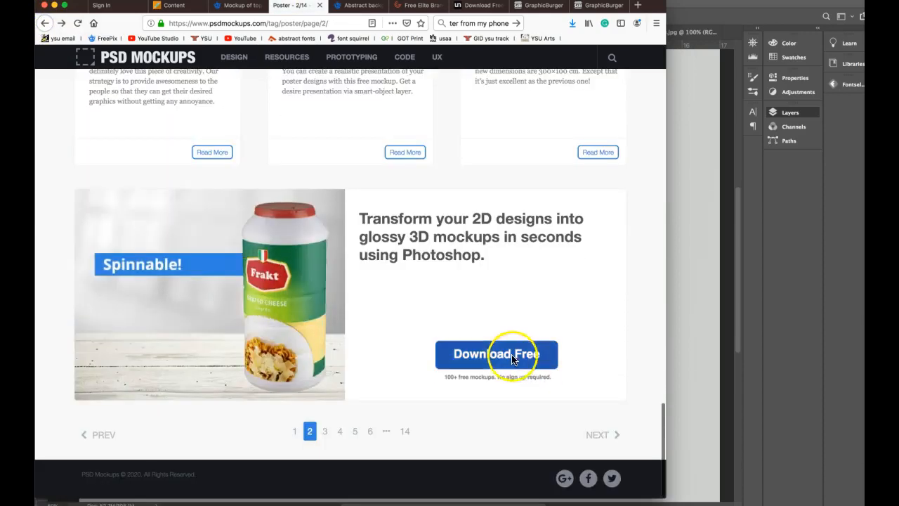
pyautogui.click(599, 434)
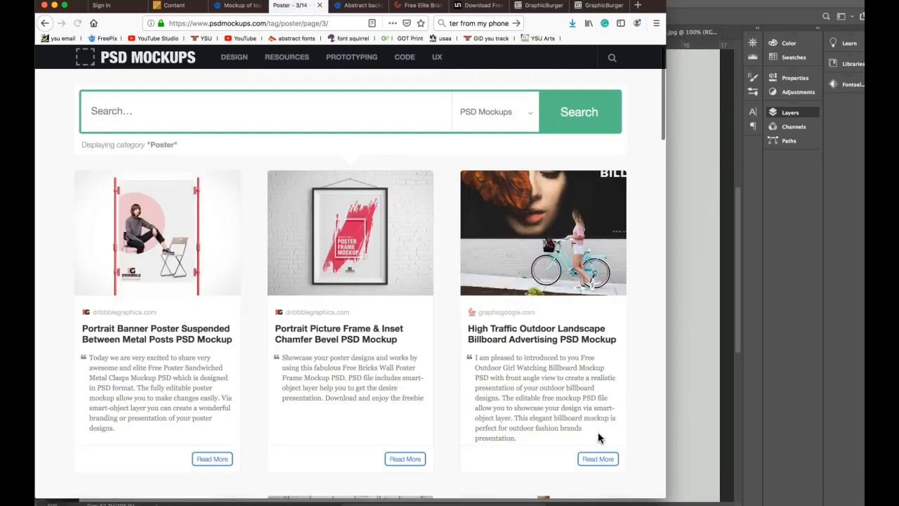
pyautogui.scroll(-2, 597, 432)
pyautogui.scroll(1, 546, 342)
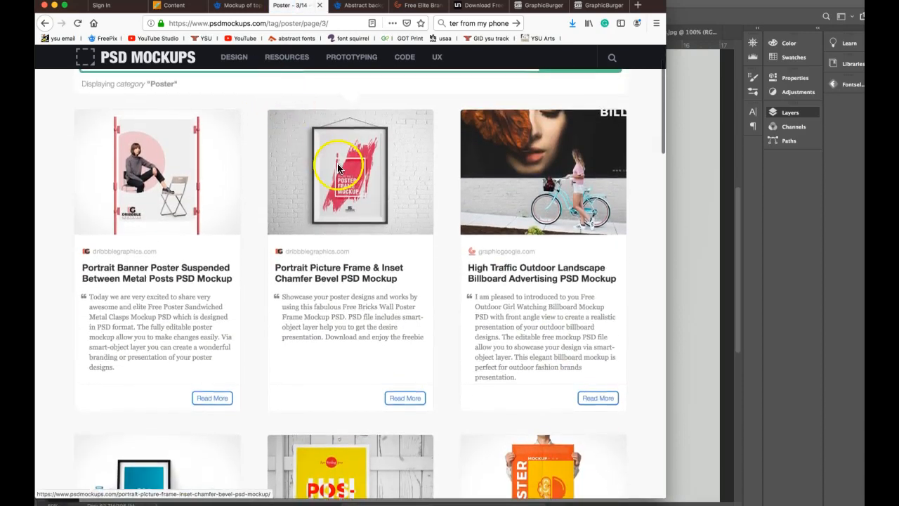
# - Open the Portrait Picture Frame & Inset Chamfer Bevel PSD Mockup and follow it through to its dribbblegraphics.com download page
pyautogui.click(347, 223)
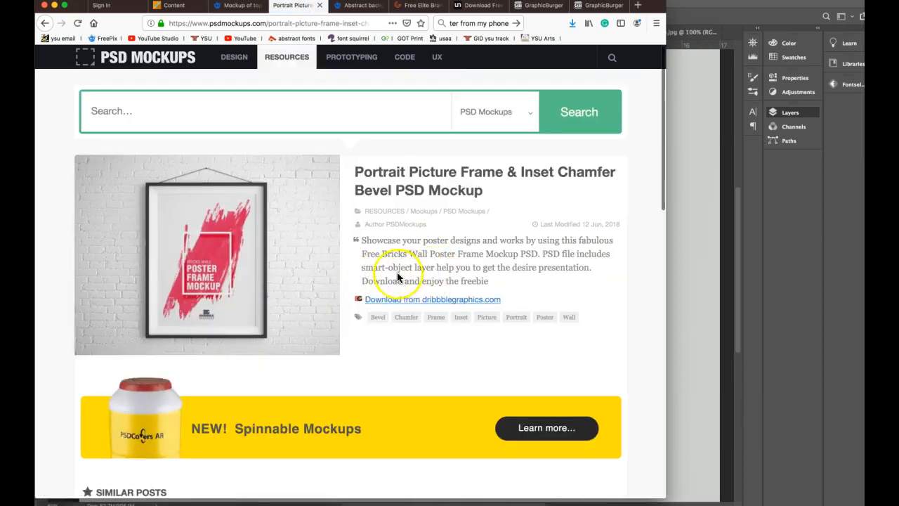
pyautogui.click(402, 301)
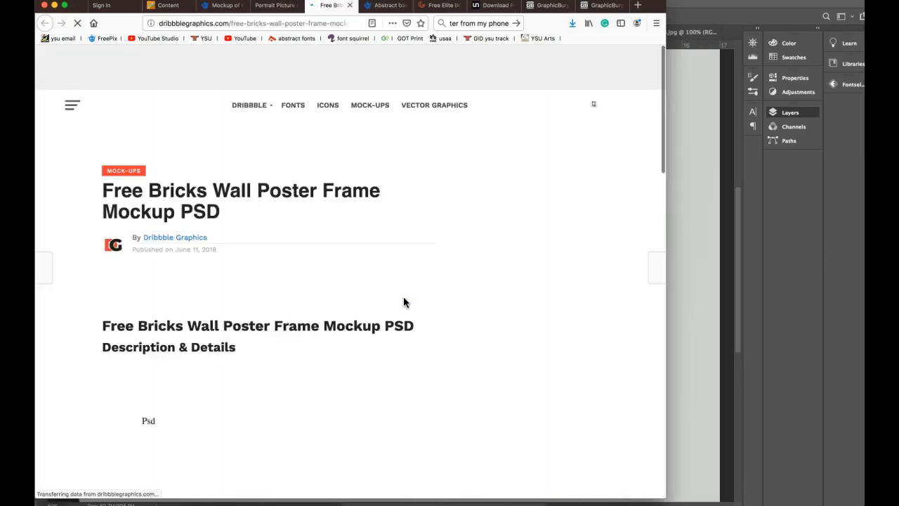
pyautogui.scroll(-10, 359, 302)
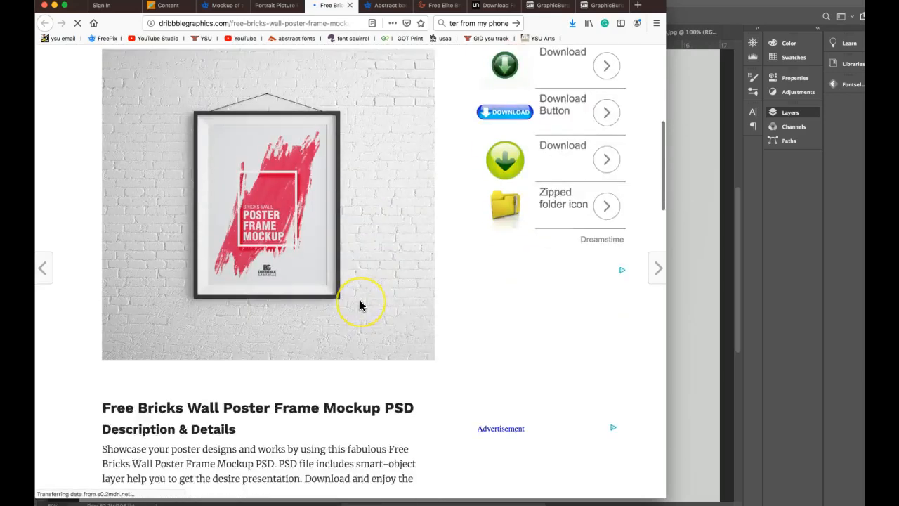
pyautogui.scroll(-4, 360, 302)
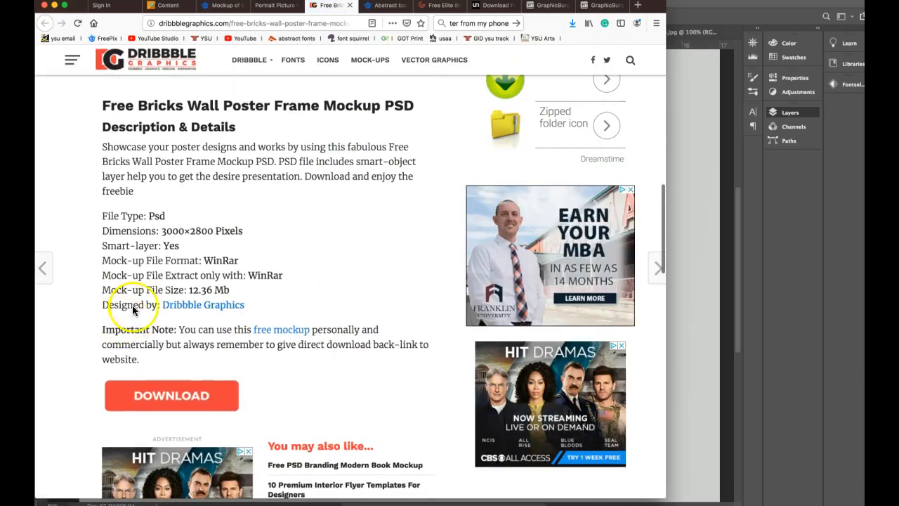
pyautogui.click(204, 397)
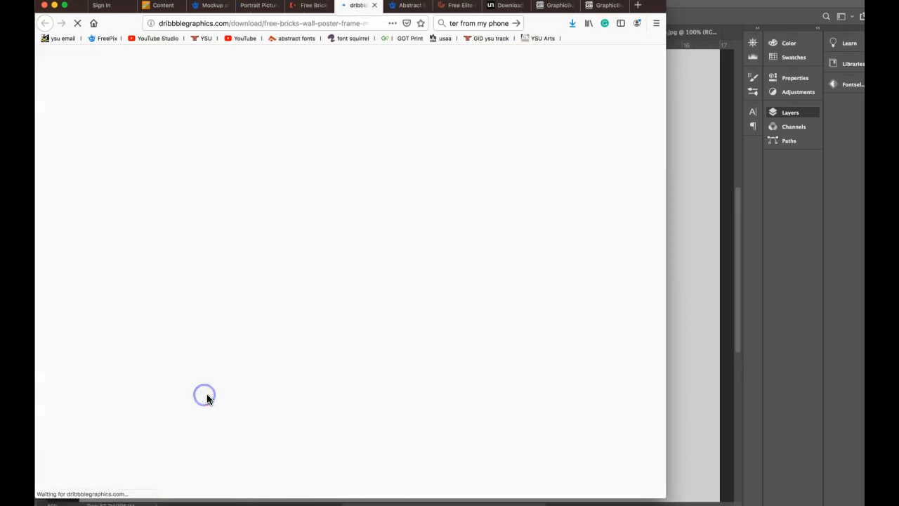
# - Download Free Bricks Wall Poster Frame Mockup PSD.zip, opening it with Archive Utility
pyautogui.scroll(-3, 313, 373)
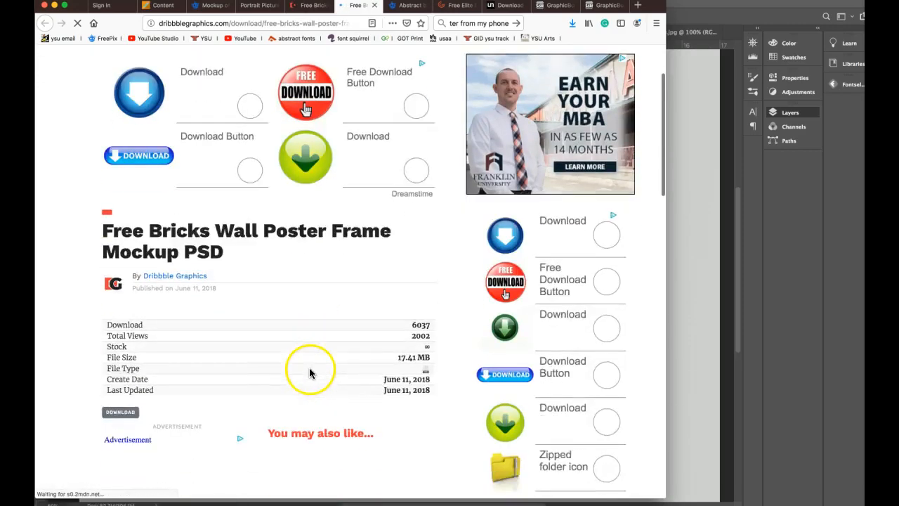
pyautogui.scroll(-5, 309, 373)
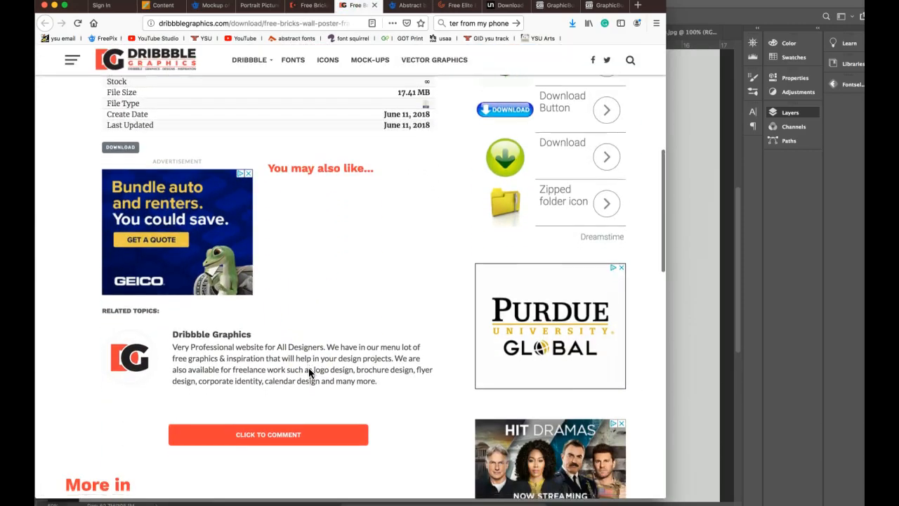
pyautogui.scroll(-12, 309, 372)
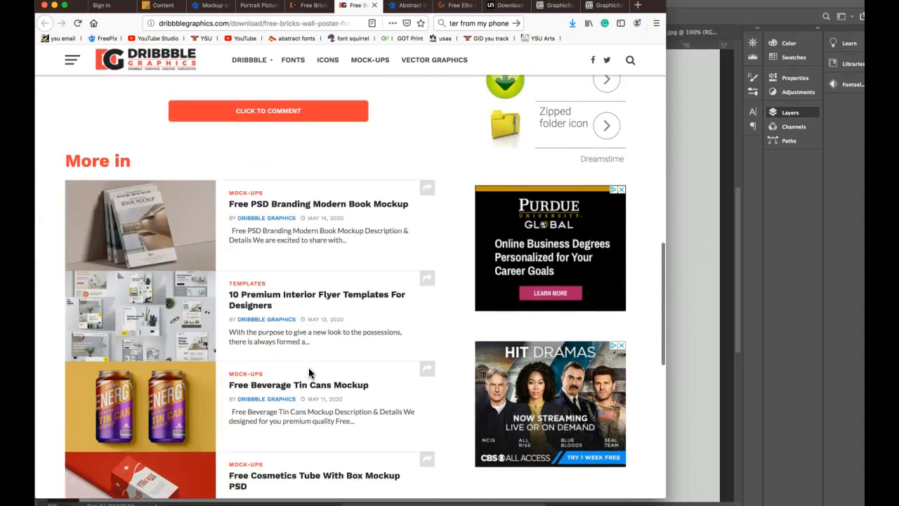
pyautogui.scroll(15, 309, 373)
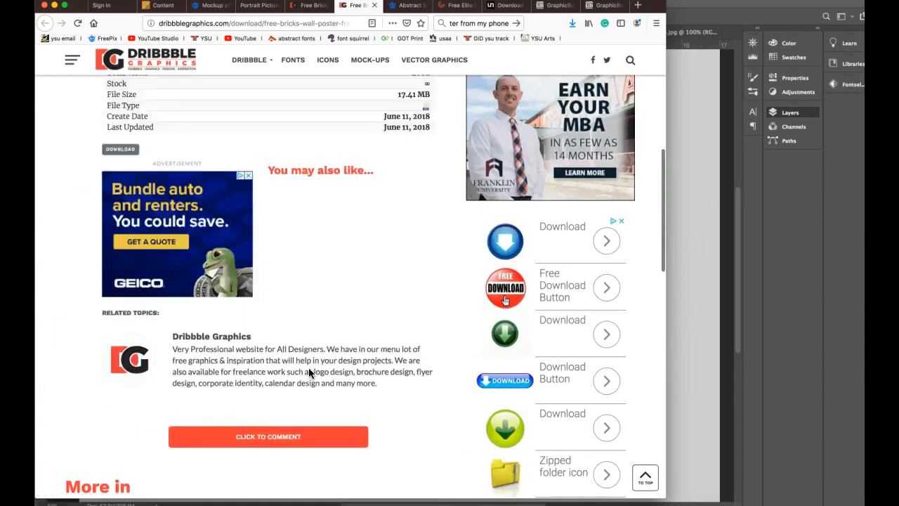
pyautogui.click(119, 331)
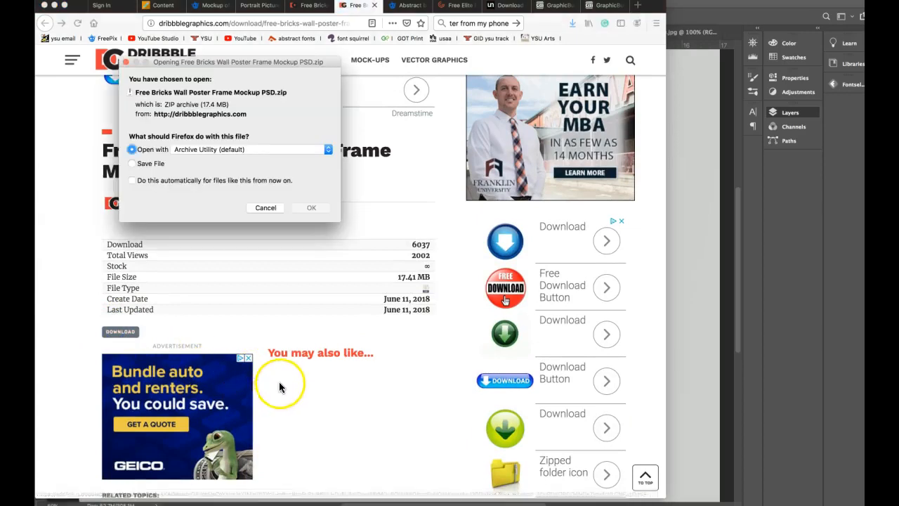
pyautogui.click(324, 209)
# - Extract the downloaded zip in Finder's Downloads folder and open Free Bricks Wall Poster Frame Mockup PSD.psd in Photoshop
pyautogui.click(882, 397)
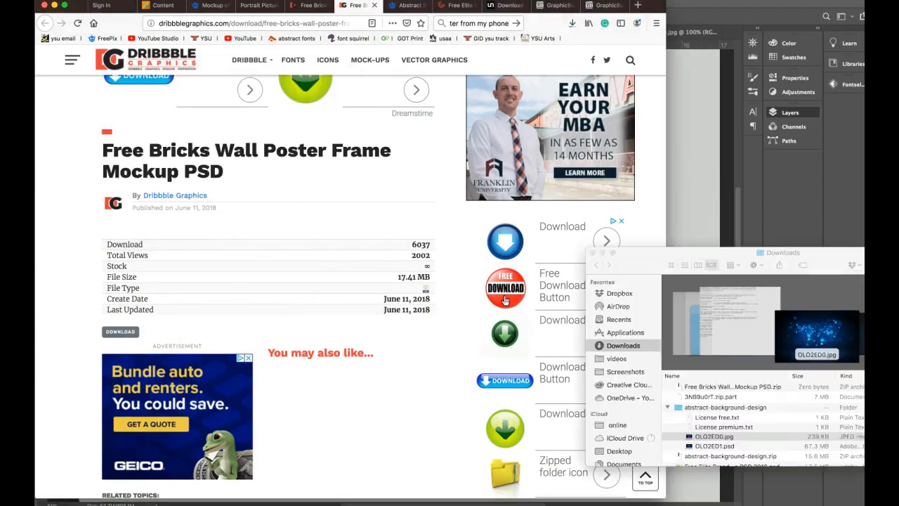
pyautogui.doubleClick(773, 391)
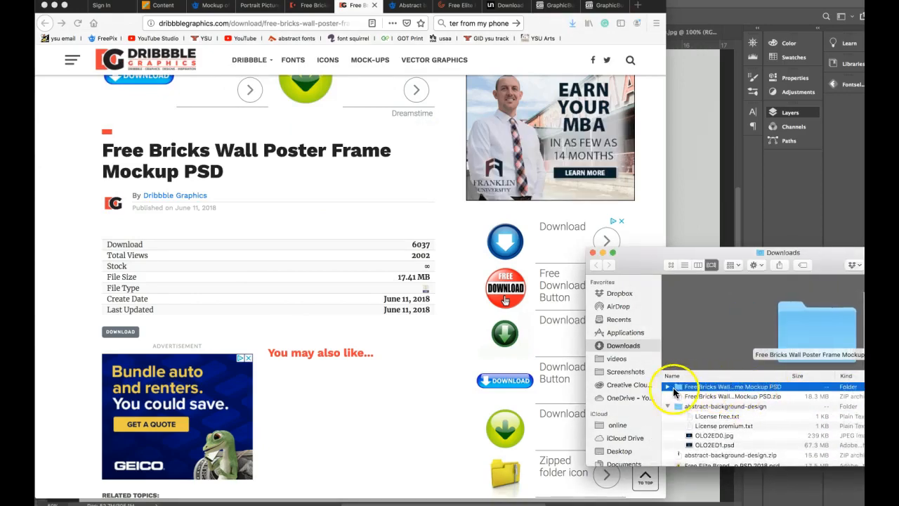
pyautogui.click(666, 391)
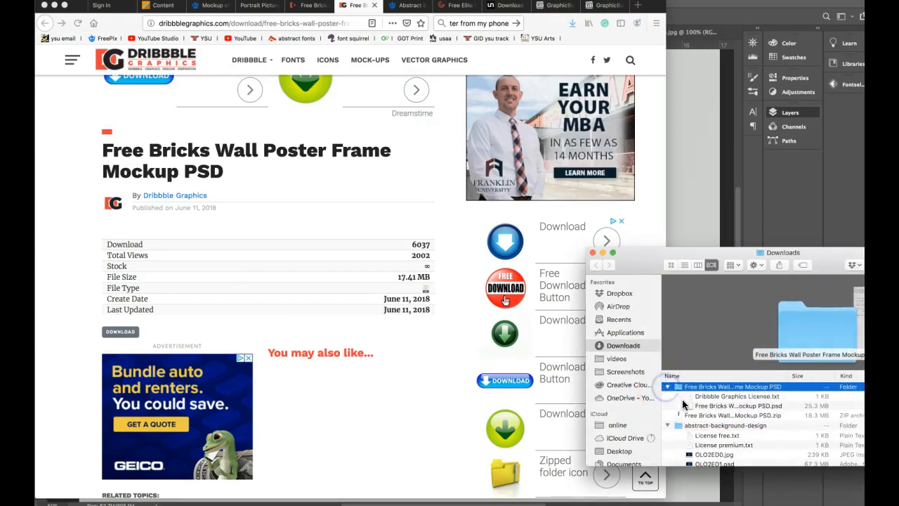
pyautogui.click(699, 406)
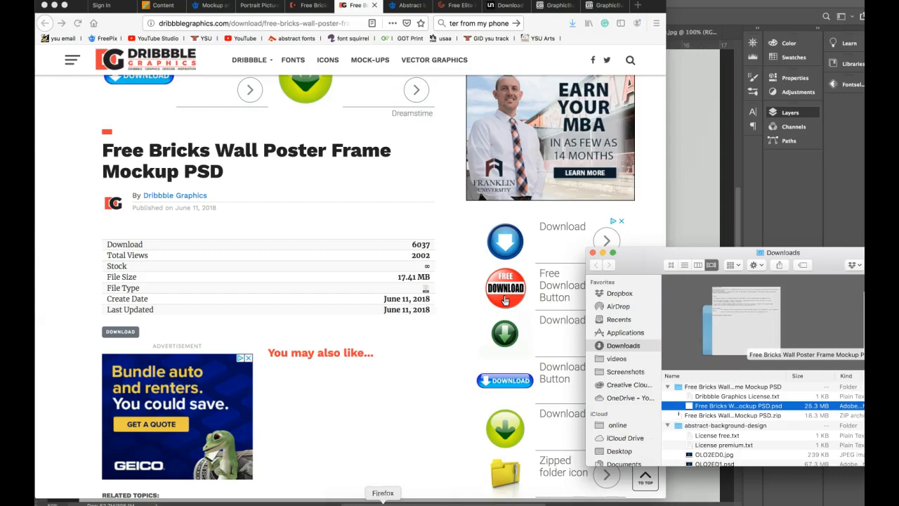
pyautogui.moveTo(690, 407); pyautogui.dragTo(428, 505)
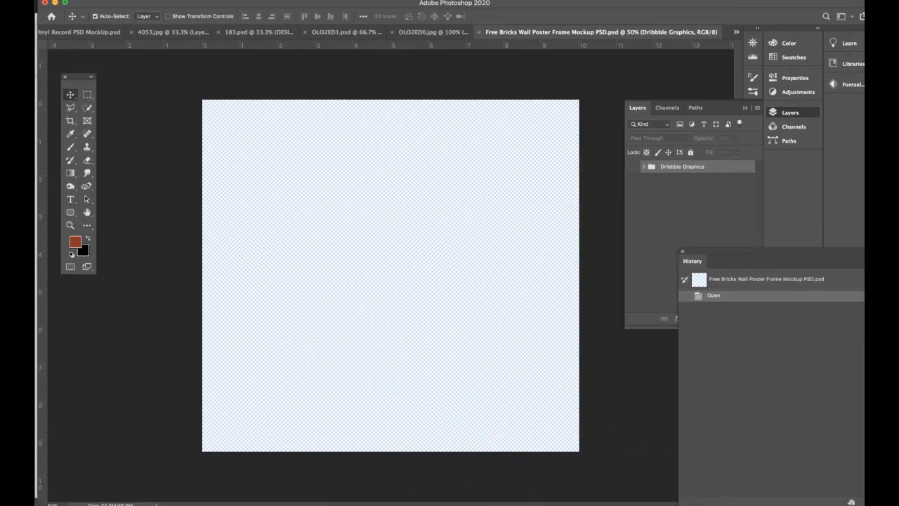
# - Return to Finder, extract the poster frame zip again, and open the PSD from the second extracted folder in Photoshop
pyautogui.press('super+Tab')
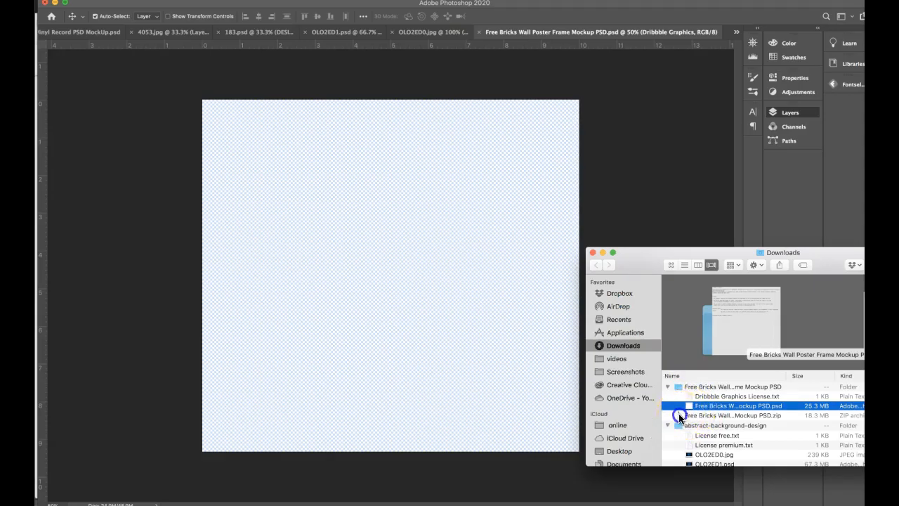
pyautogui.doubleClick(679, 416)
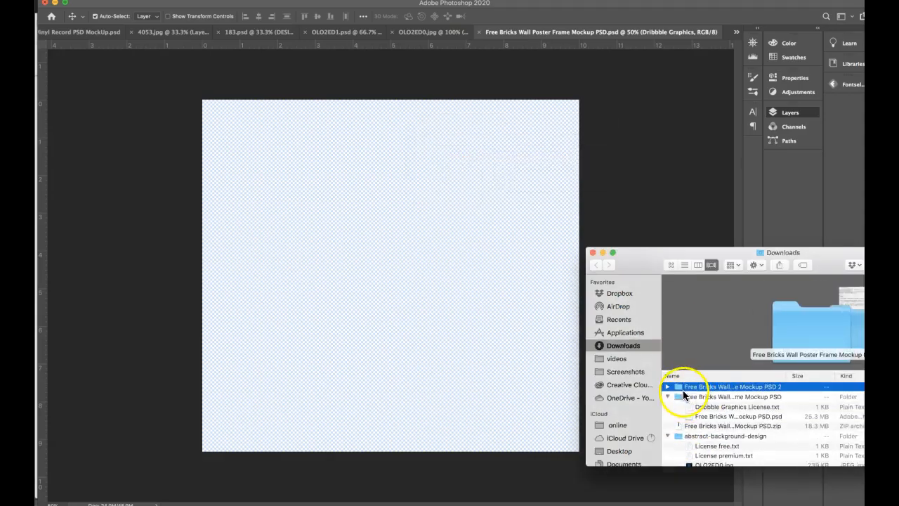
pyautogui.click(668, 386)
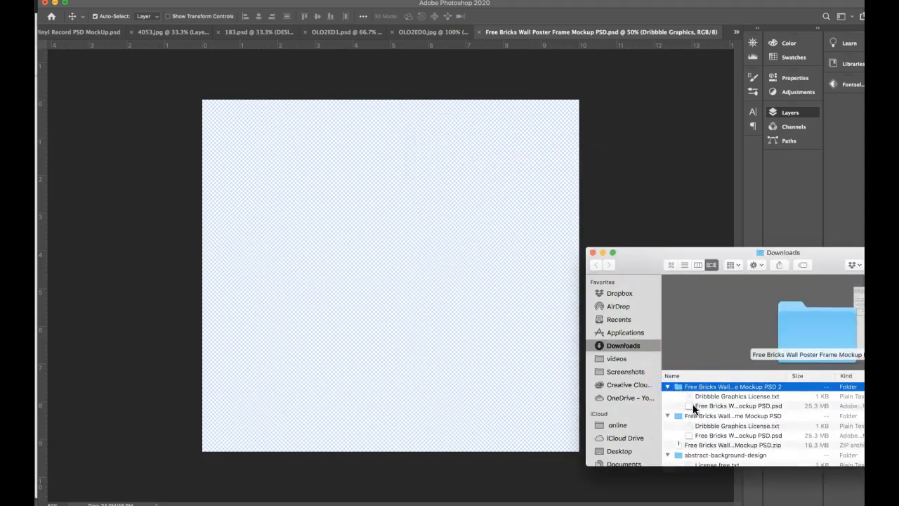
pyautogui.moveTo(692, 404); pyautogui.dragTo(428, 505)
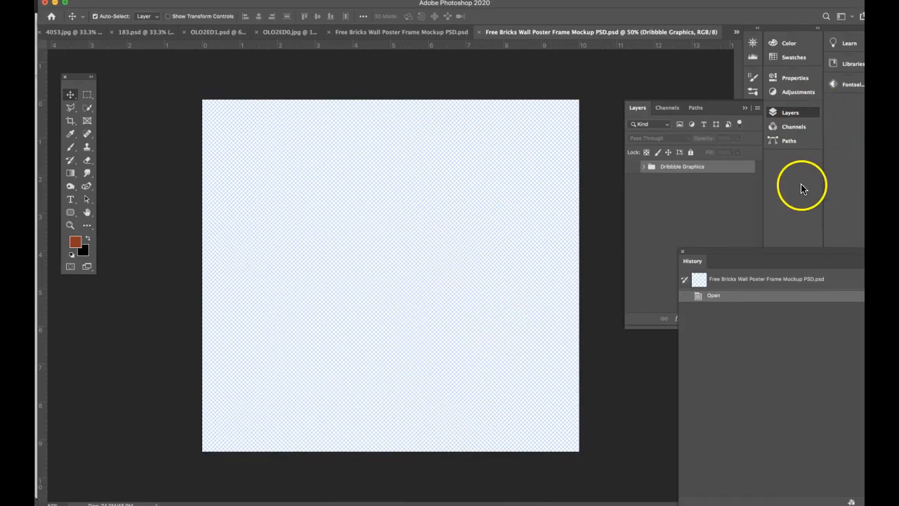
# - Expand the Dribbble Graphics group and turn on the visibility of its Mockup layer
pyautogui.click(644, 167)
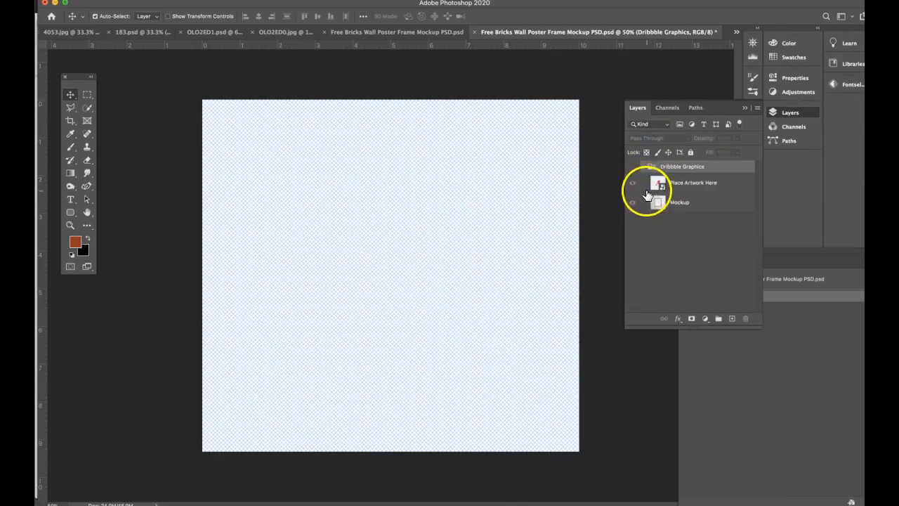
pyautogui.click(688, 202)
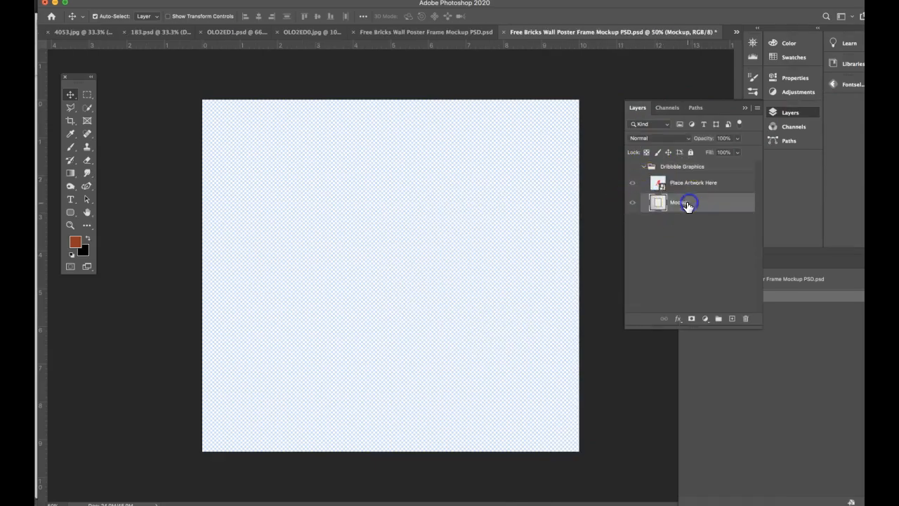
pyautogui.click(633, 203)
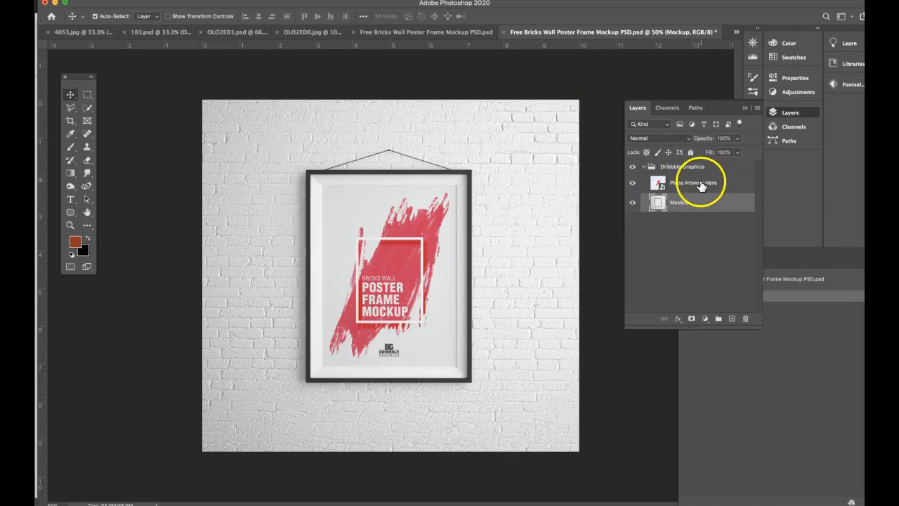
# - Open the Place Artwork Here smart object and paste the blue sparkle artwork above the red brush layer
pyautogui.click(700, 183)
pyautogui.doubleClick(660, 182)
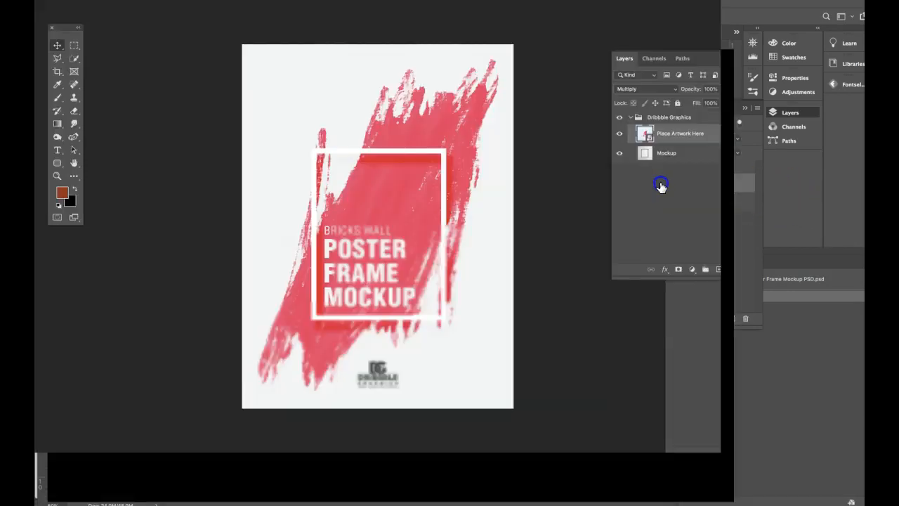
pyautogui.click(618, 280)
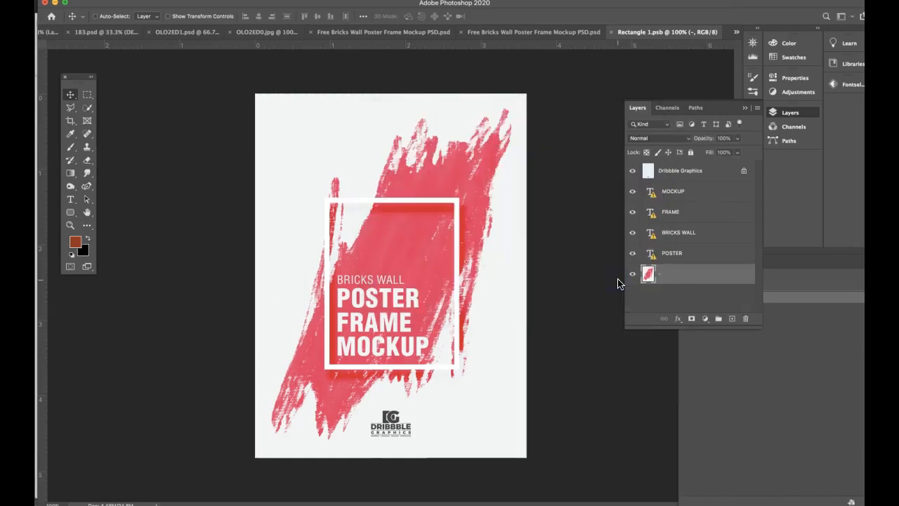
pyautogui.hotkey('ctrl', 'v')
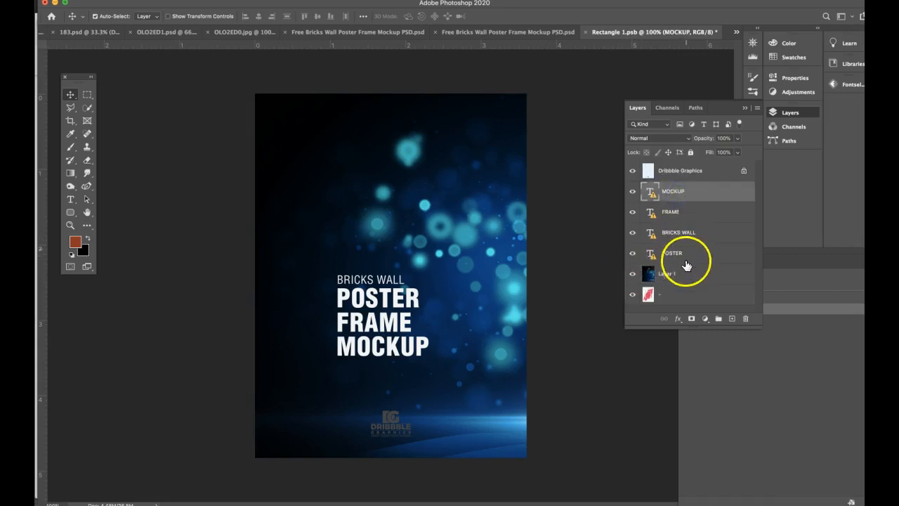
# - Delete the MOCKUP, FRAME, BRICKS WALL and POSTER text layers from the smart object
pyautogui.keyDown('shift'); pyautogui.click(689, 260); pyautogui.keyUp('shift')
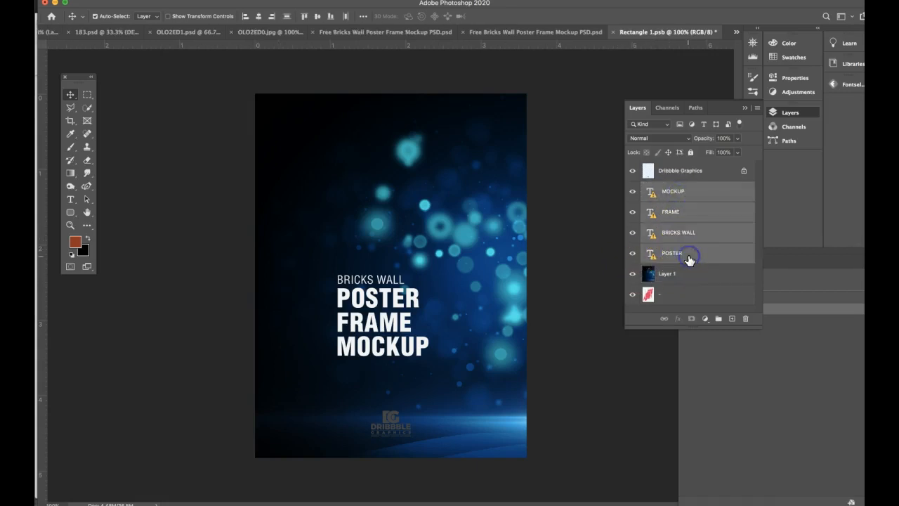
pyautogui.click(746, 320)
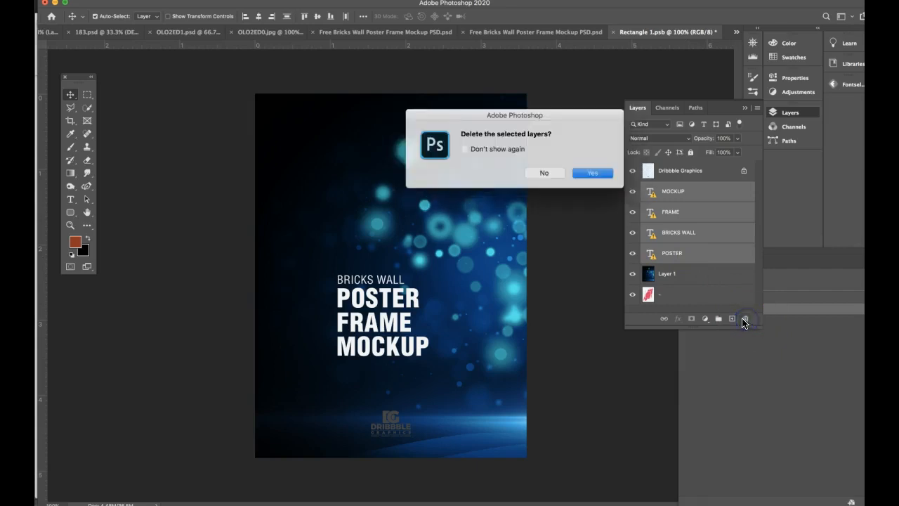
pyautogui.click(592, 174)
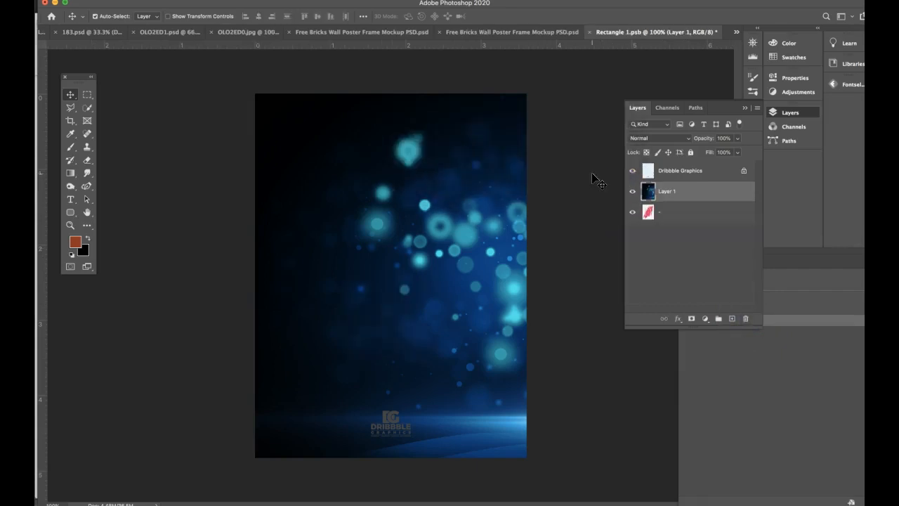
# - Delete the Dribbble Graphics logo layer, then save and close the Rectangle 1.psb smart object
pyautogui.click(672, 172)
pyautogui.click(745, 318)
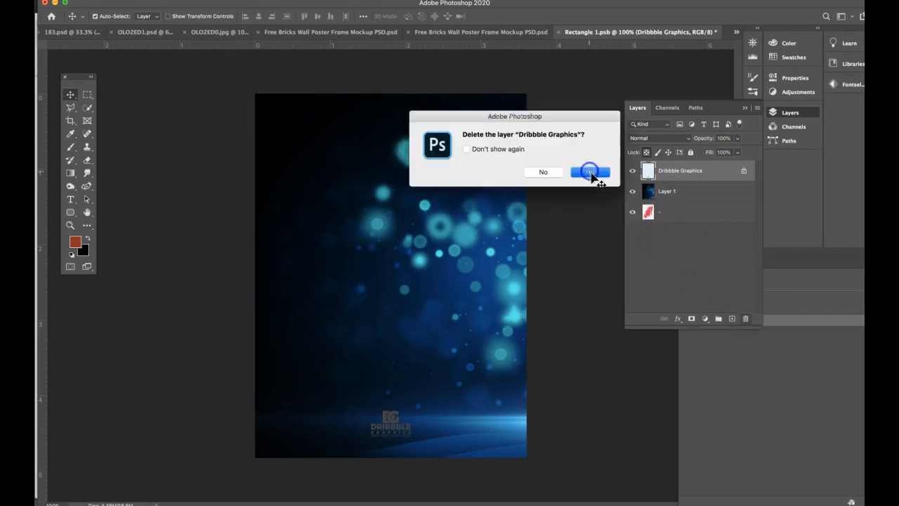
pyautogui.click(590, 172)
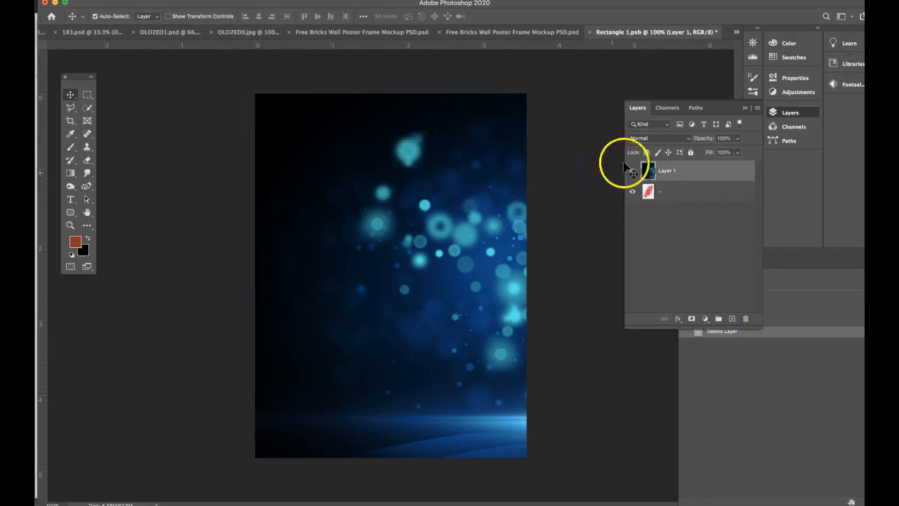
pyautogui.click(590, 31)
pyautogui.click(613, 177)
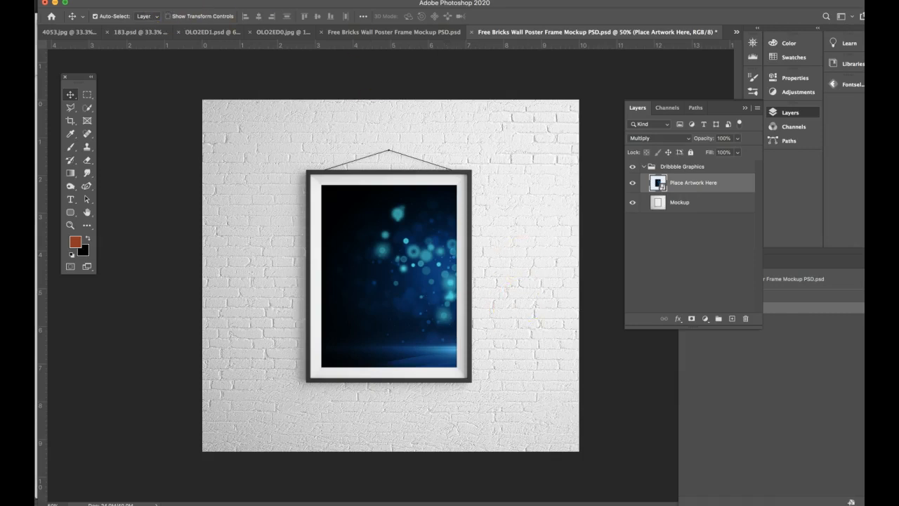
# - Examine the poster frame mockup's dimensions and resolution in Image Size
pyautogui.click(171, 3)
pyautogui.click(179, 67)
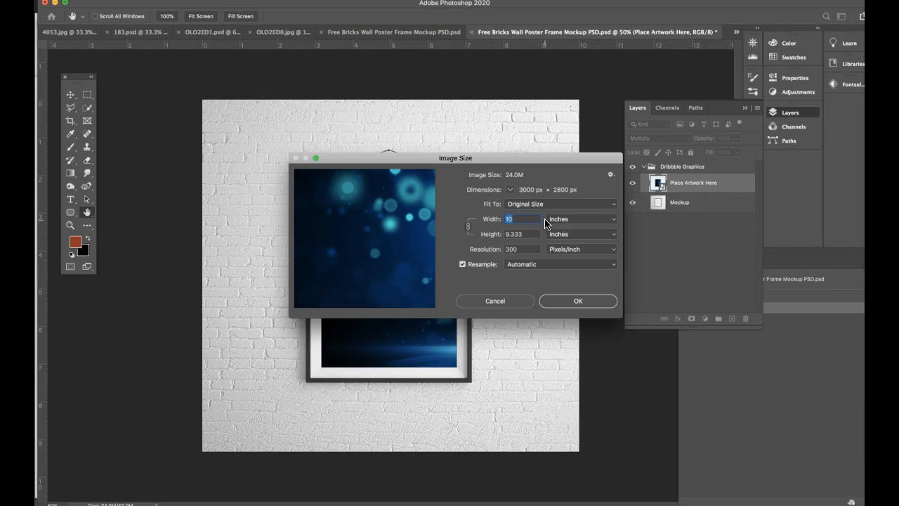
pyautogui.click(576, 301)
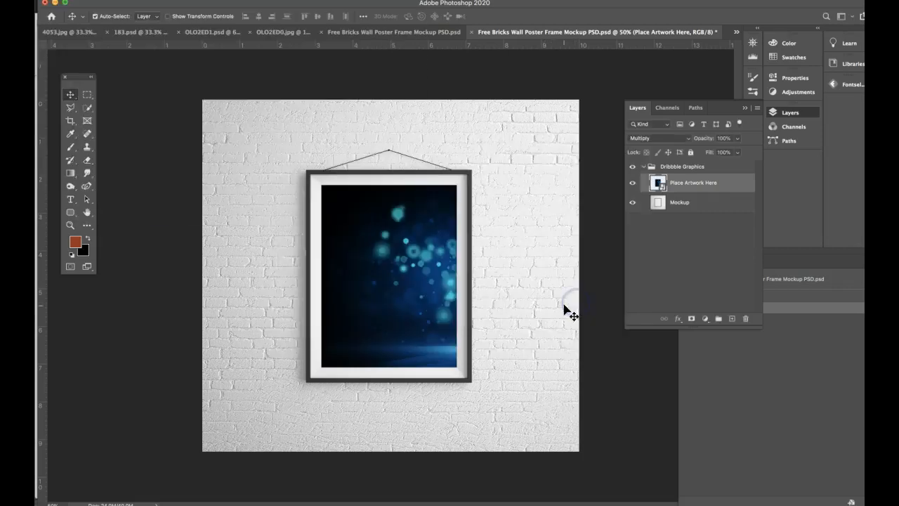